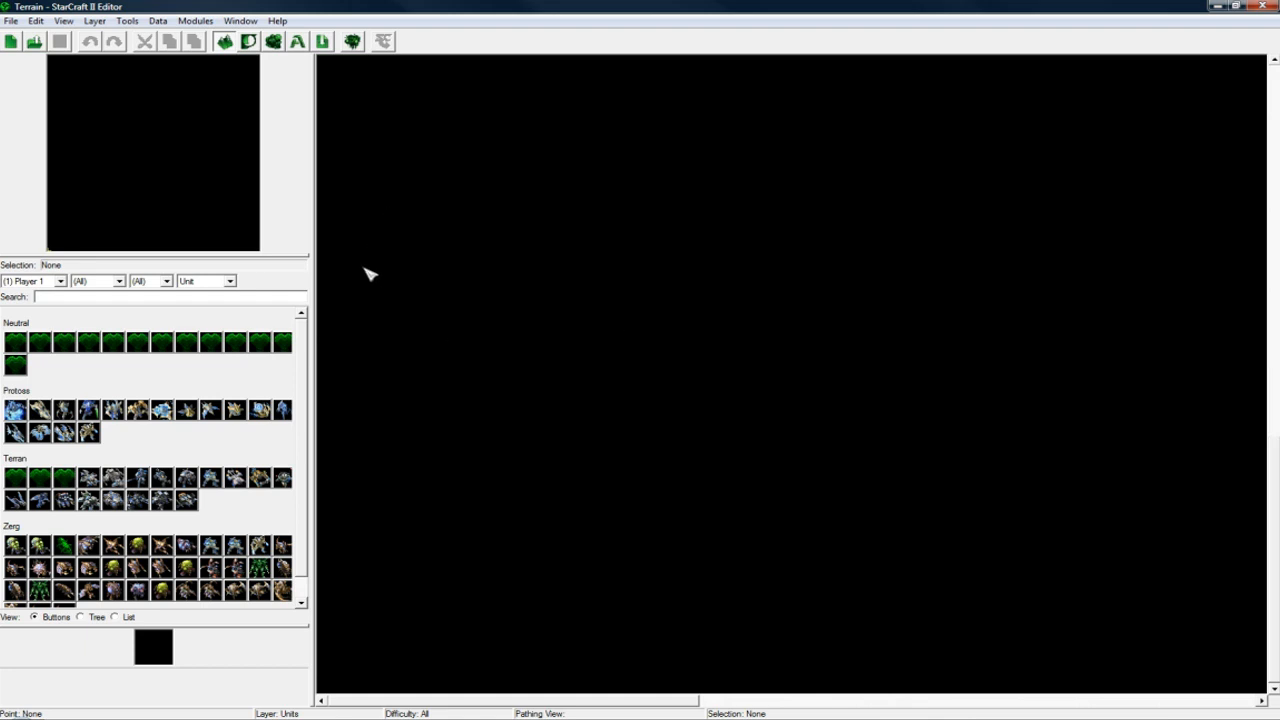
Create a new map with the default settings
{"action": "left_click", "coordinate": [11, 20]}
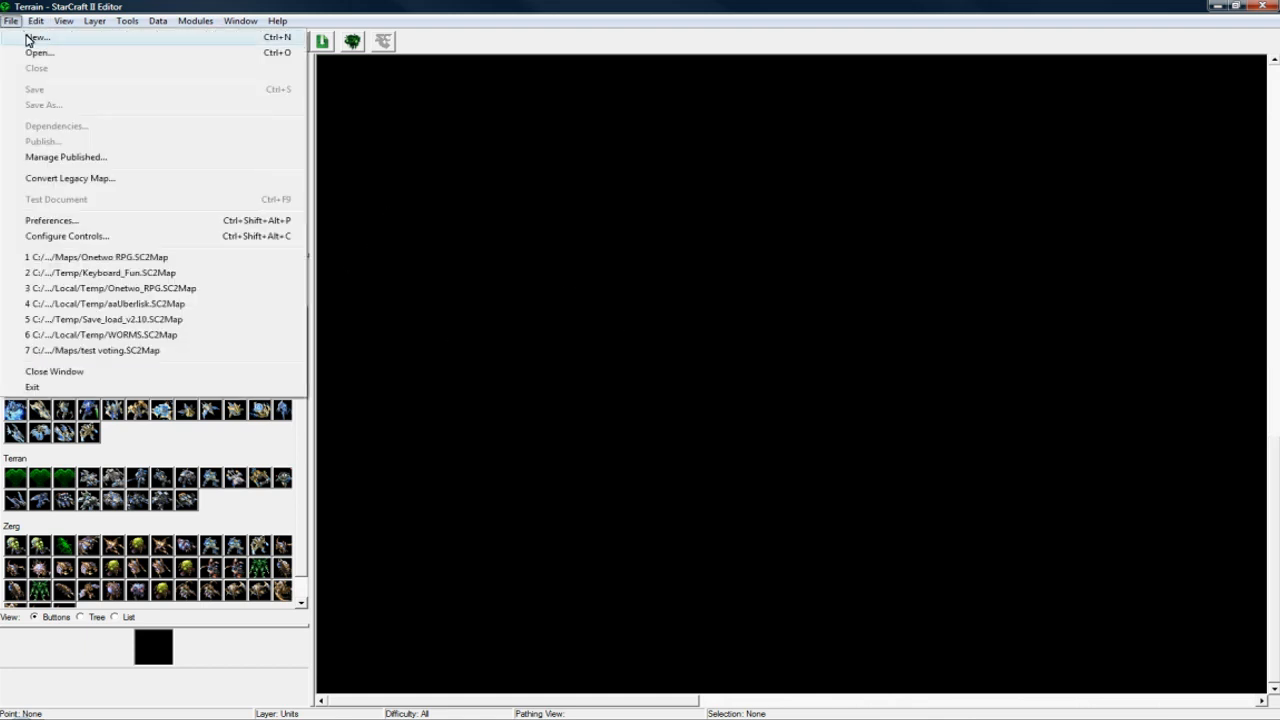
{"action": "left_click", "coordinate": [28, 37]}
{"action": "left_click", "coordinate": [738, 481]}
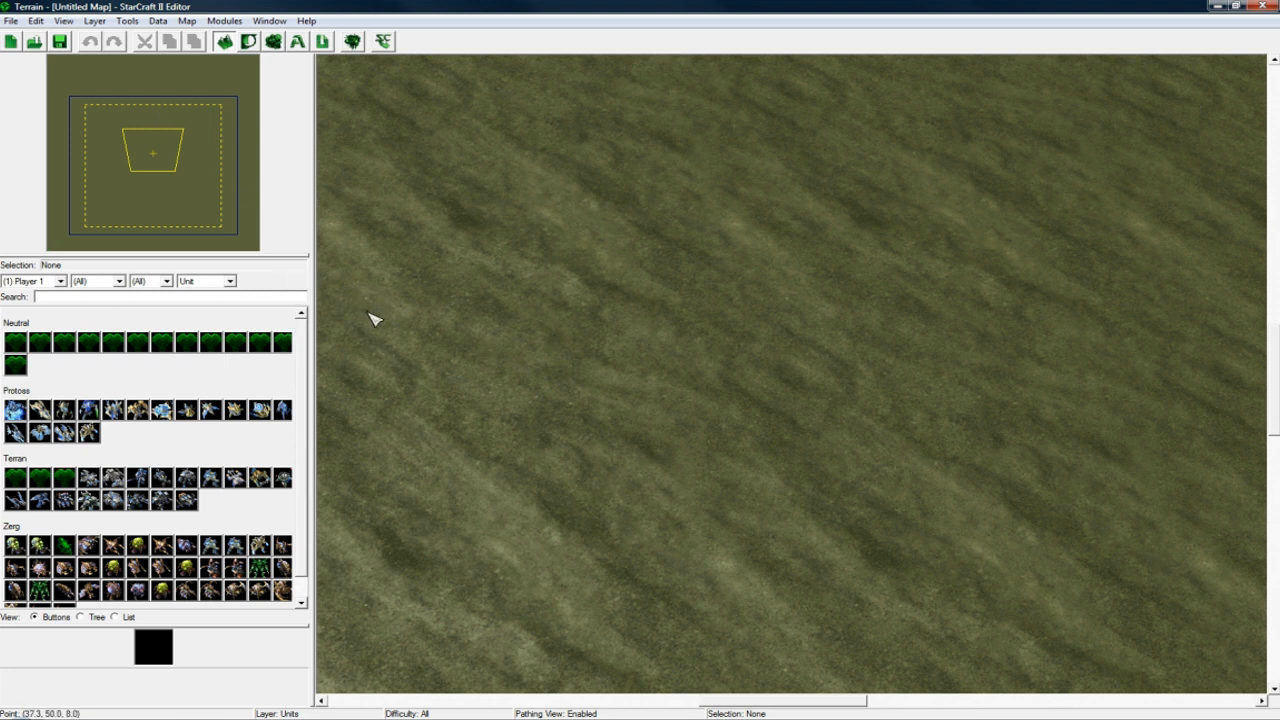
Place one Protoss Zealot owned by Player 1 near the middle of the map
{"action": "left_click", "coordinate": [47, 281]}
{"action": "left_click", "coordinate": [48, 292]}
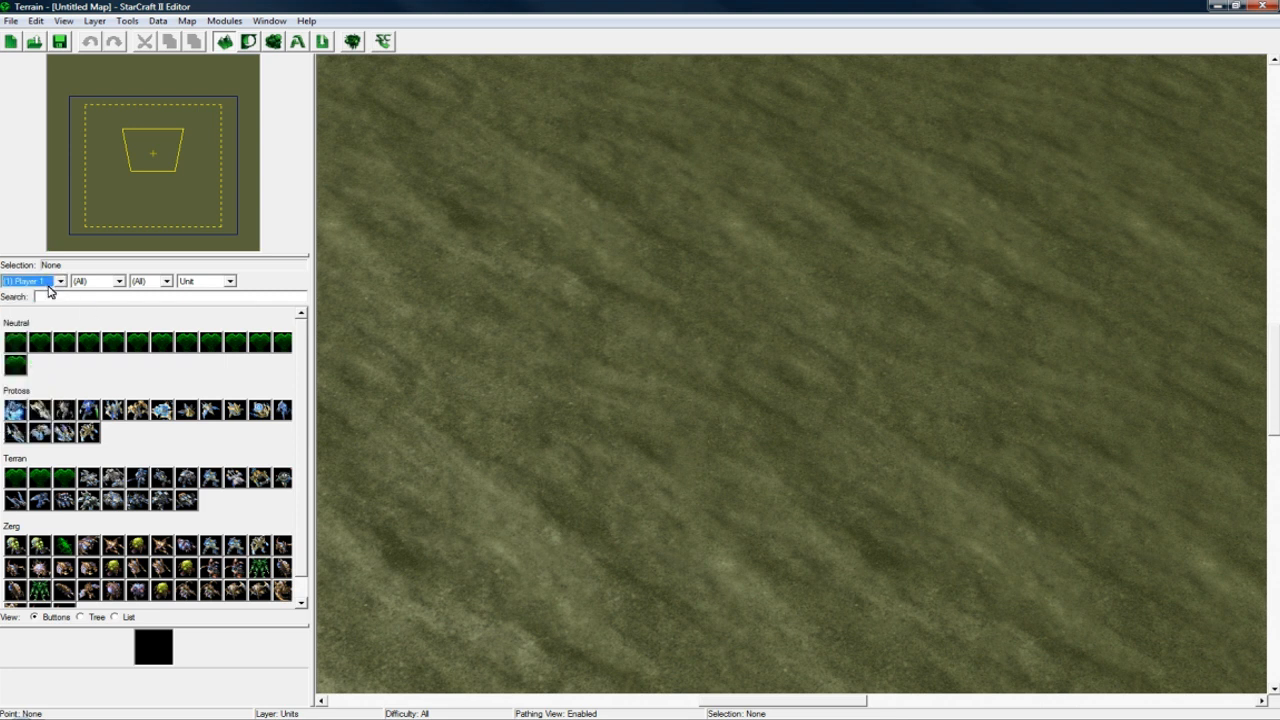
{"action": "left_click", "coordinate": [89, 433]}
{"action": "left_click", "coordinate": [685, 428]}
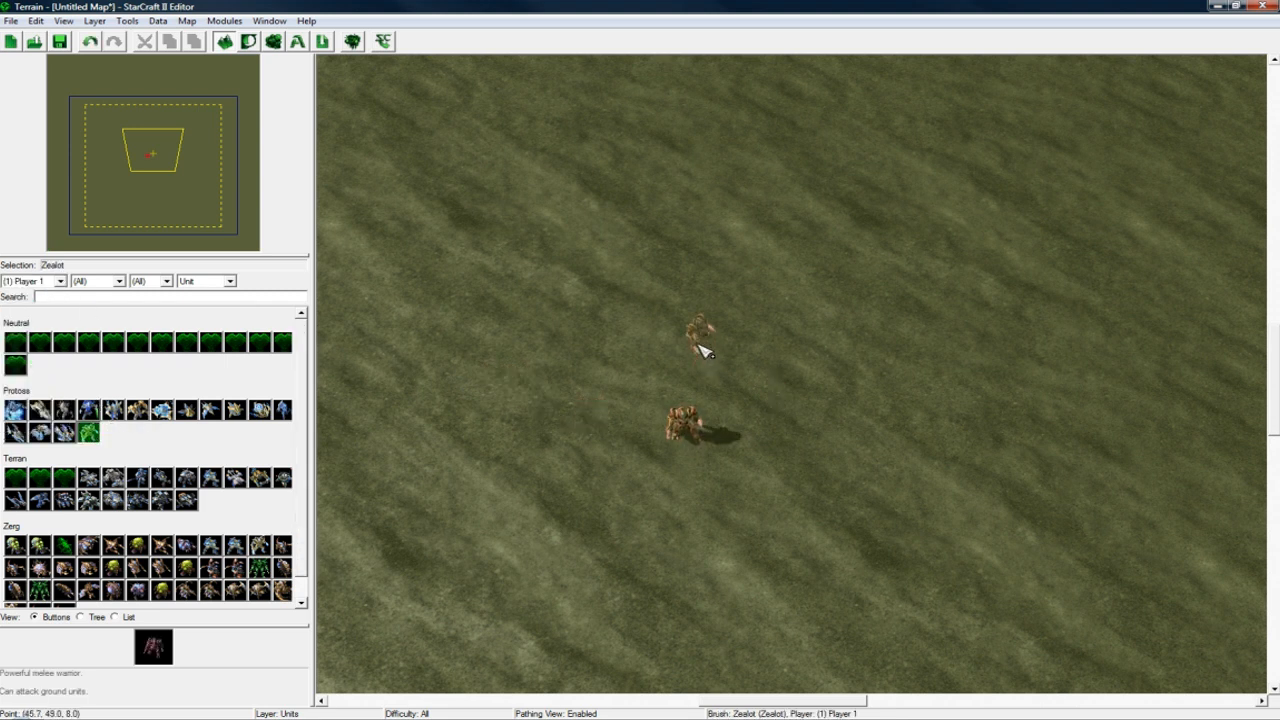
{"action": "key", "text": "Escape"}
{"action": "right_click_drag", "start_coordinate": [720, 362], "coordinate": [767, 349]}
{"action": "scroll", "coordinate": [767, 349], "scroll_direction": "up", "scroll_amount": 3}
{"action": "scroll", "coordinate": [770, 355], "scroll_direction": "down", "scroll_amount": 3}
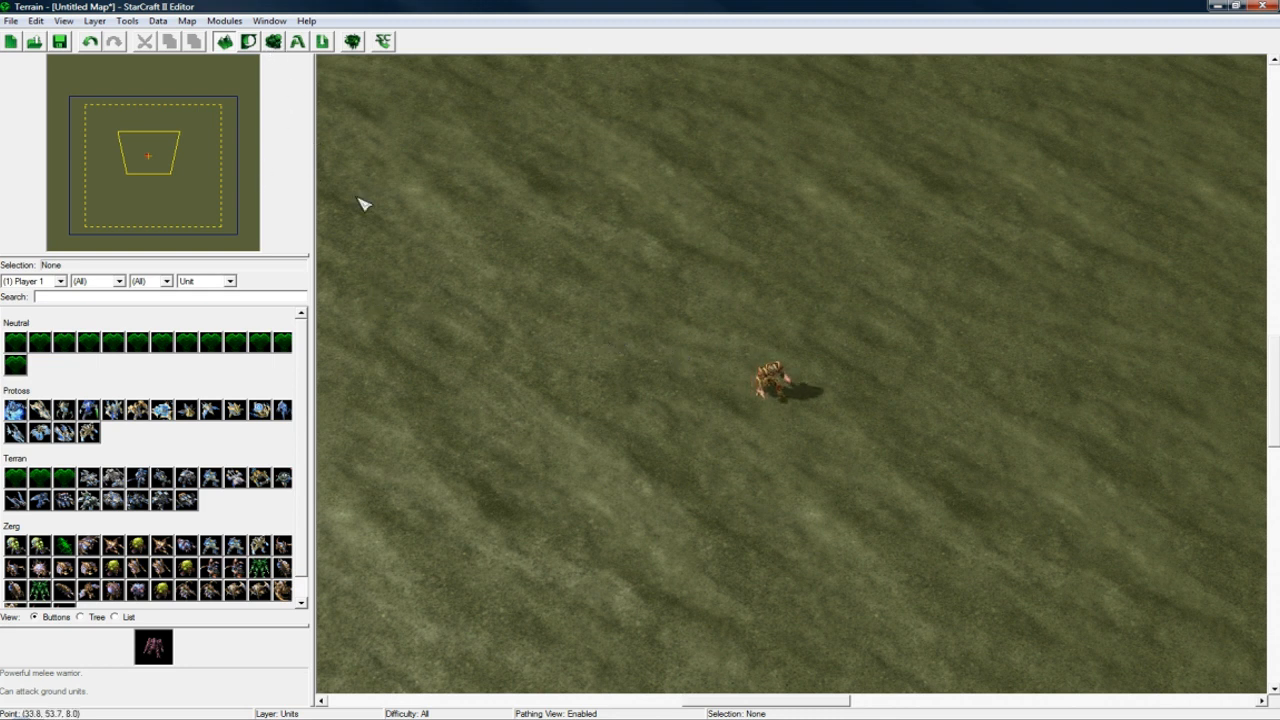
Place a curved row of eight Zerglings owned by player 15 (Hostile) south of the Zealot
{"action": "left_click", "coordinate": [40, 282]}
{"action": "left_click", "coordinate": [43, 436]}
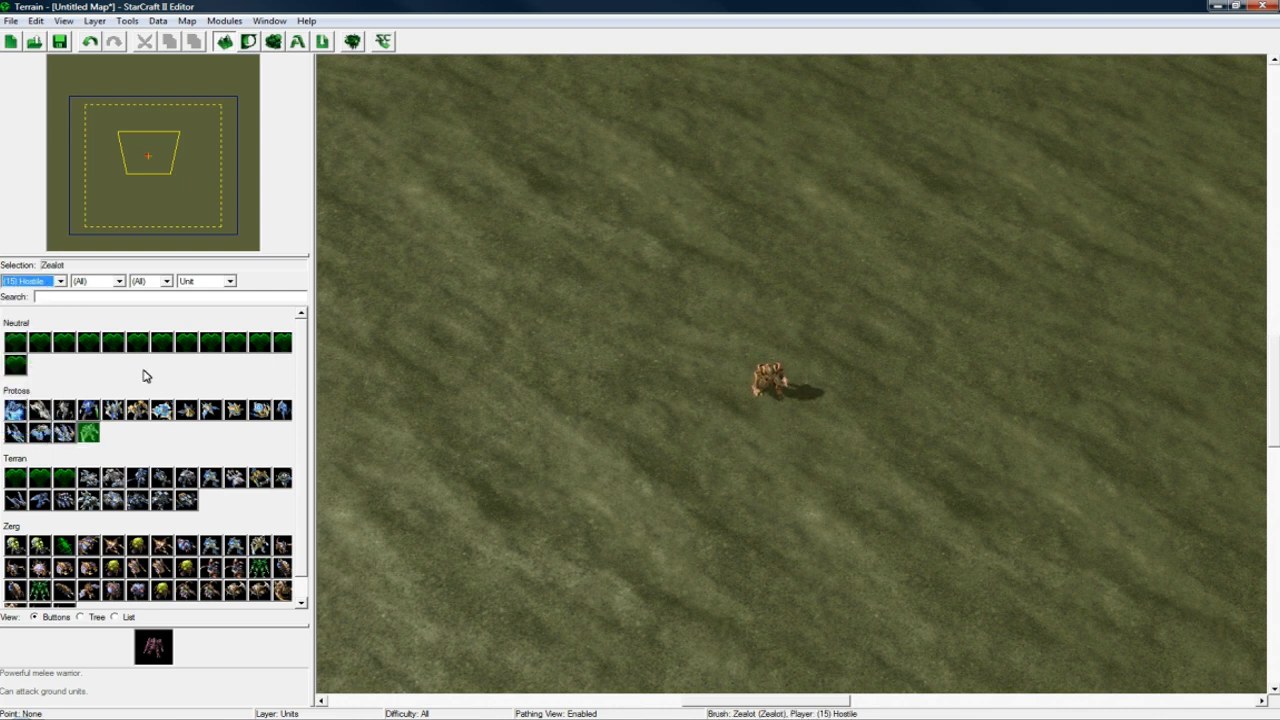
{"action": "left_click", "coordinate": [303, 405]}
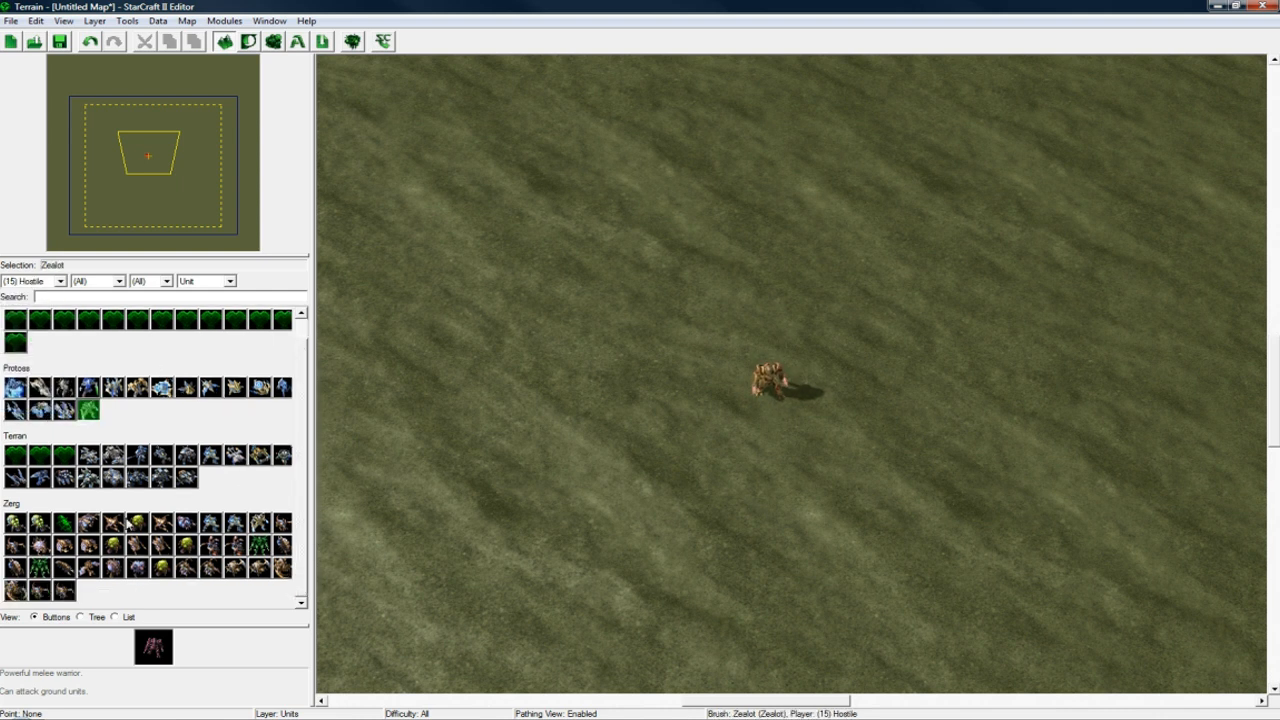
{"action": "left_click", "coordinate": [63, 590]}
{"action": "left_click", "coordinate": [40, 590]}
{"action": "right_click_drag", "start_coordinate": [538, 534], "coordinate": [587, 406]}
{"action": "mouse_move", "coordinate": [503, 434]}
{"action": "left_mouse_down"}
{"action": "mouse_move", "coordinate": [726, 546]}
{"action": "mouse_move", "coordinate": [1107, 503]}
{"action": "left_mouse_up"}
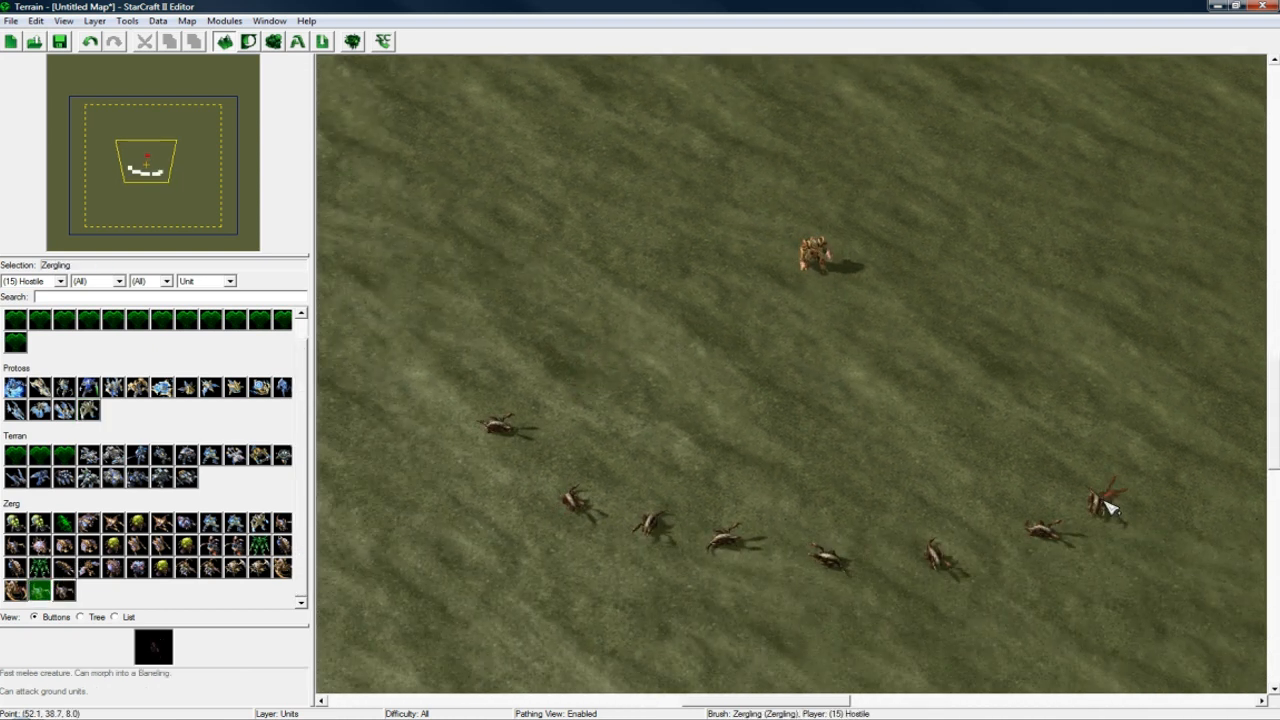
{"action": "mouse_move", "coordinate": [728, 430]}
{"action": "right_mouse_down"}
{"action": "mouse_move", "coordinate": [748, 402]}
{"action": "mouse_move", "coordinate": [740, 423]}
{"action": "right_mouse_up"}
{"action": "key", "text": "Escape"}
{"action": "mouse_move", "coordinate": [766, 371]}
{"action": "right_mouse_down"}
{"action": "mouse_move", "coordinate": [766, 386]}
{"action": "mouse_move", "coordinate": [766, 374]}
{"action": "right_mouse_up"}
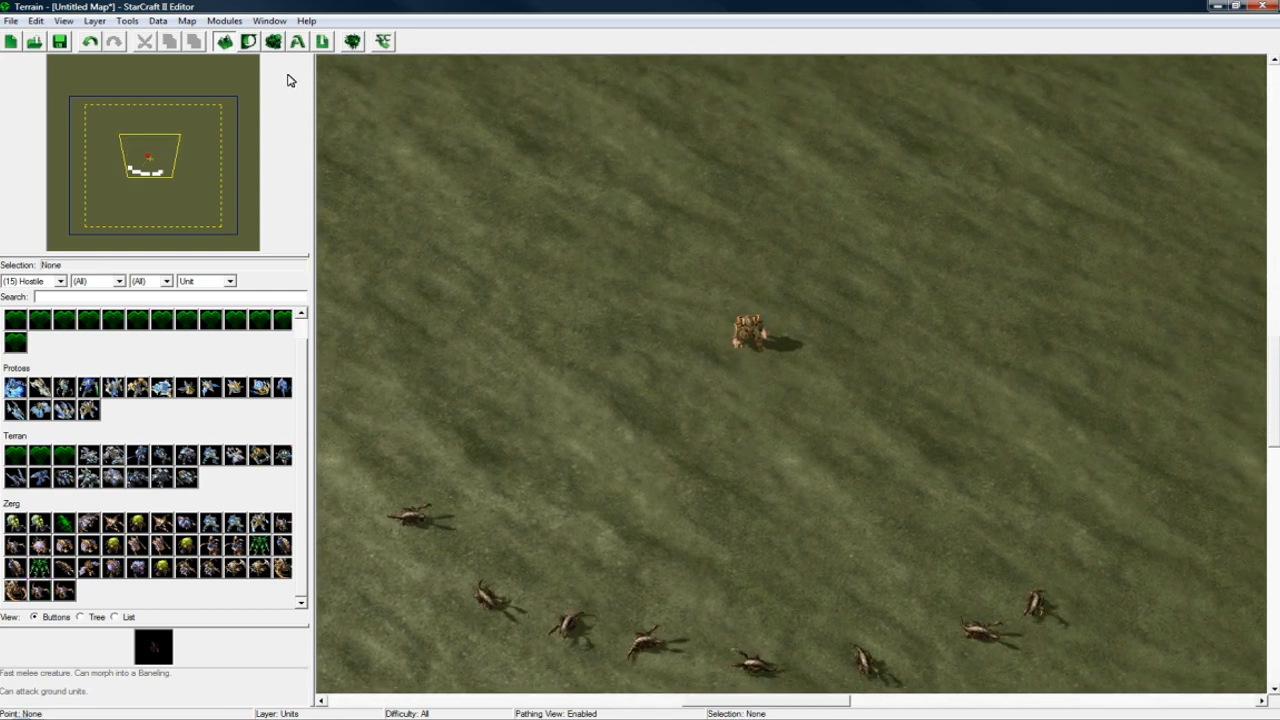
Open the Data module and show the Item Classes data type
{"action": "left_click", "coordinate": [273, 41]}
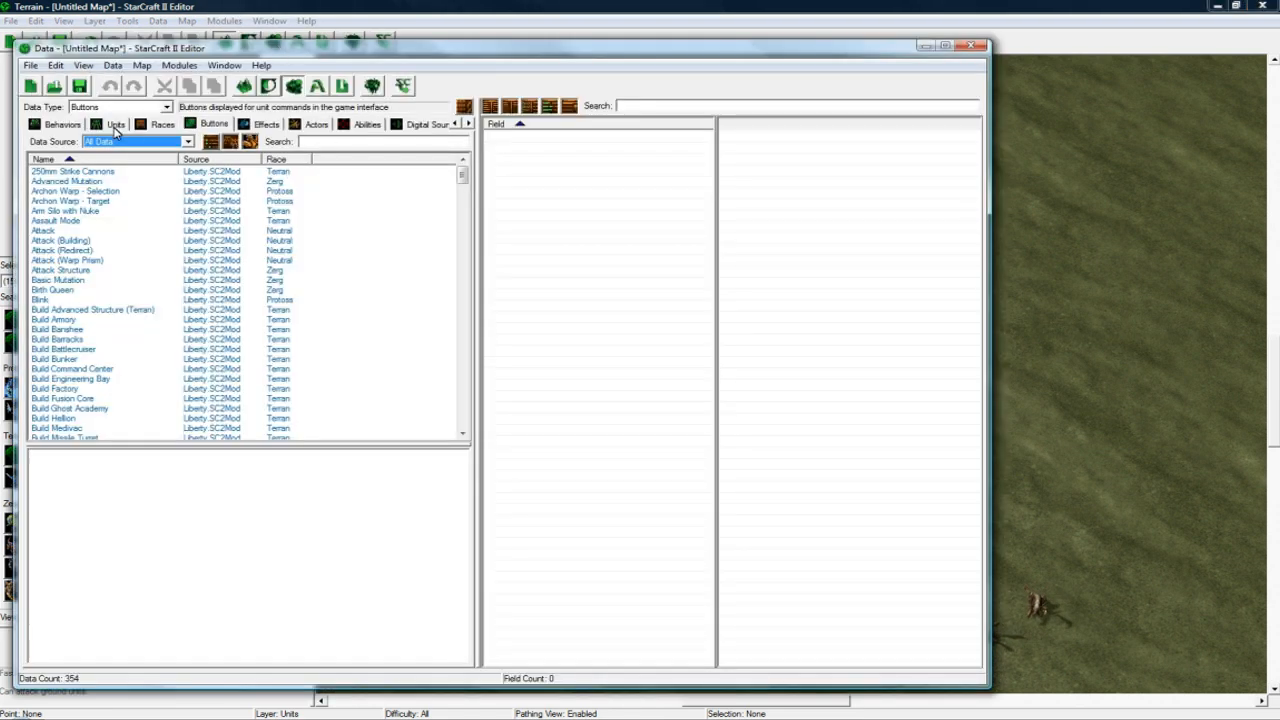
{"action": "left_click", "coordinate": [166, 106]}
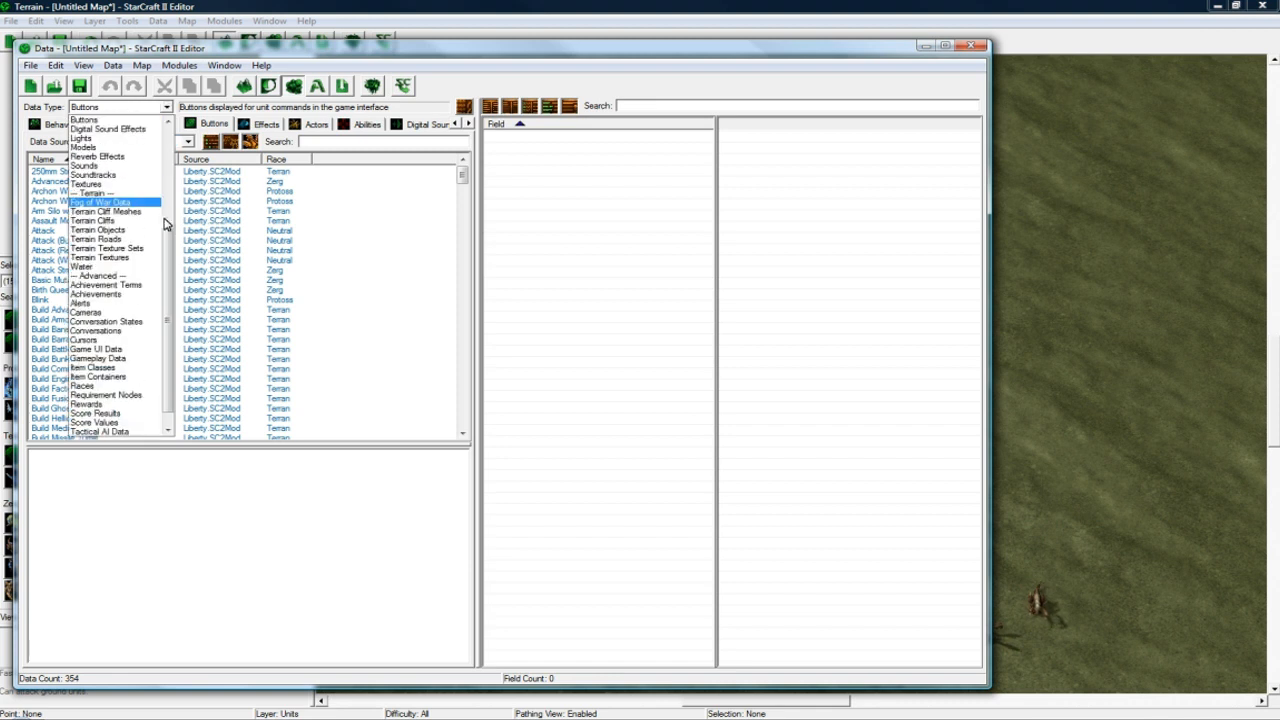
{"action": "left_click_drag", "start_coordinate": [166, 246], "coordinate": [166, 122]}
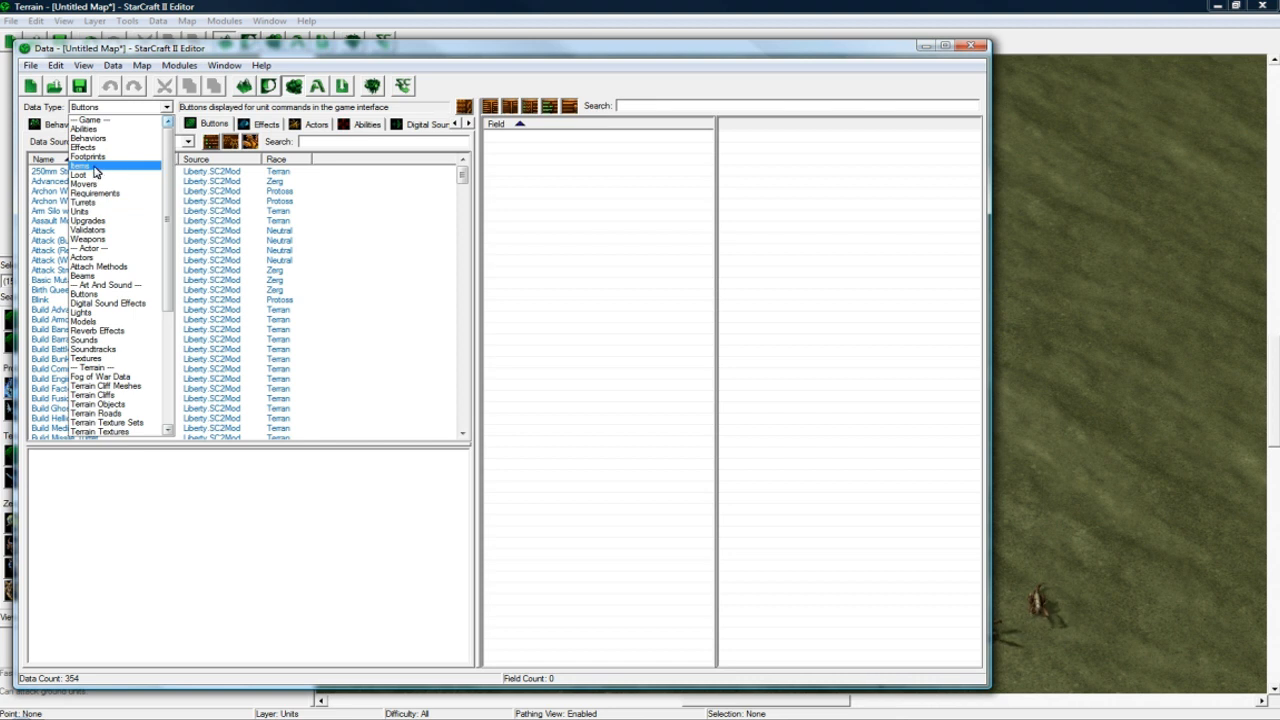
{"action": "scroll", "coordinate": [130, 300], "scroll_direction": "down", "scroll_amount": 2}
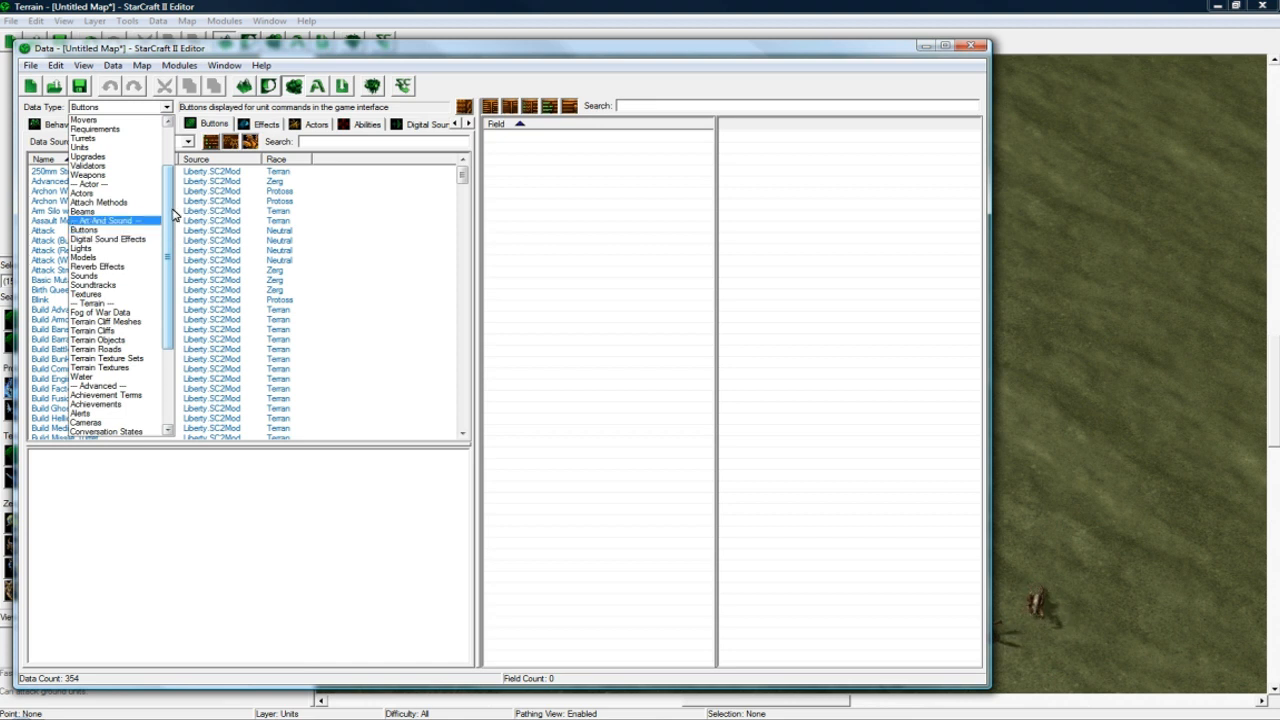
{"action": "scroll", "coordinate": [171, 198], "scroll_direction": "up", "scroll_amount": 1}
{"action": "scroll", "coordinate": [150, 280], "scroll_direction": "down", "scroll_amount": 5}
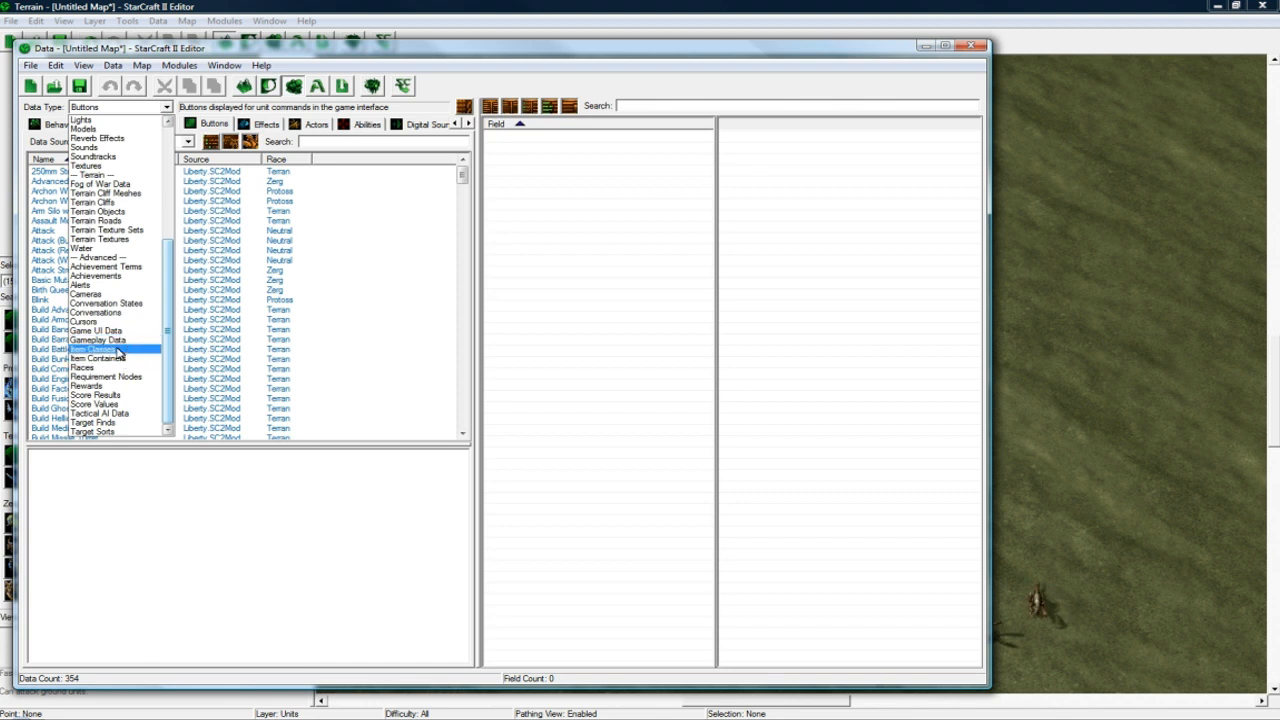
{"action": "left_click", "coordinate": [118, 349]}
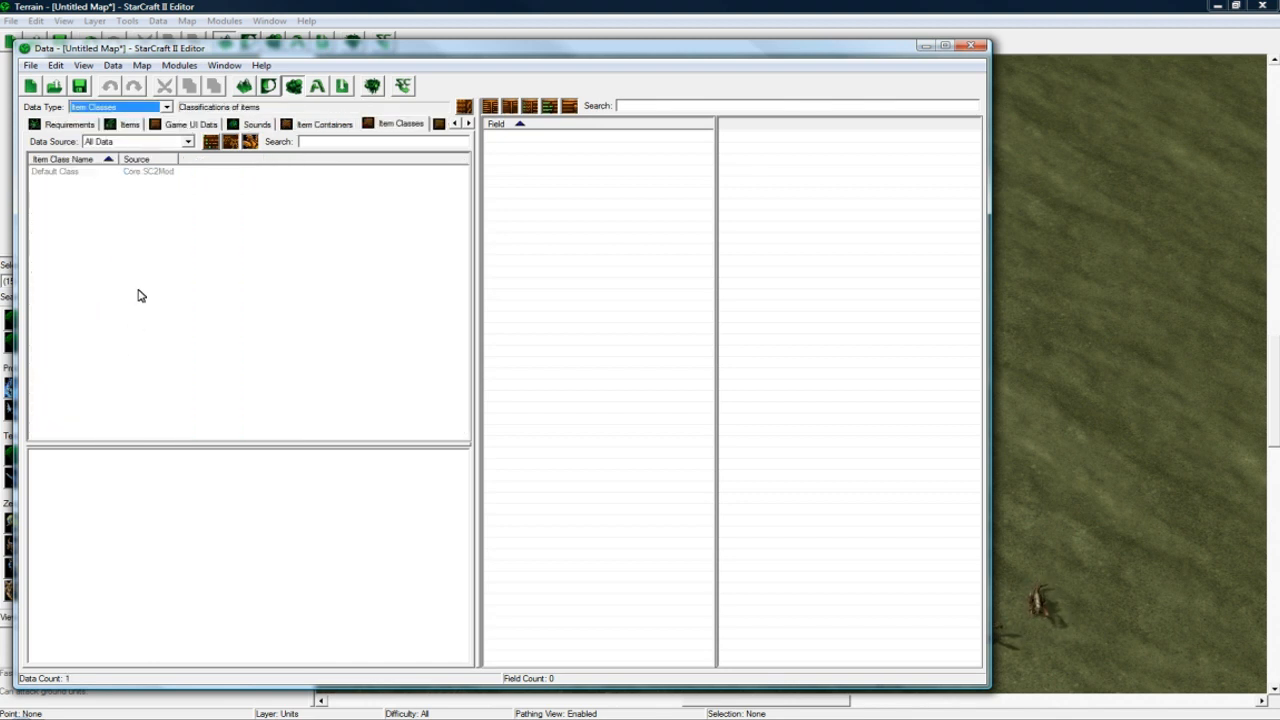
Create an item class named Weapon with its suggested ID
{"action": "right_click", "coordinate": [100, 208]}
{"action": "left_click", "coordinate": [129, 214]}
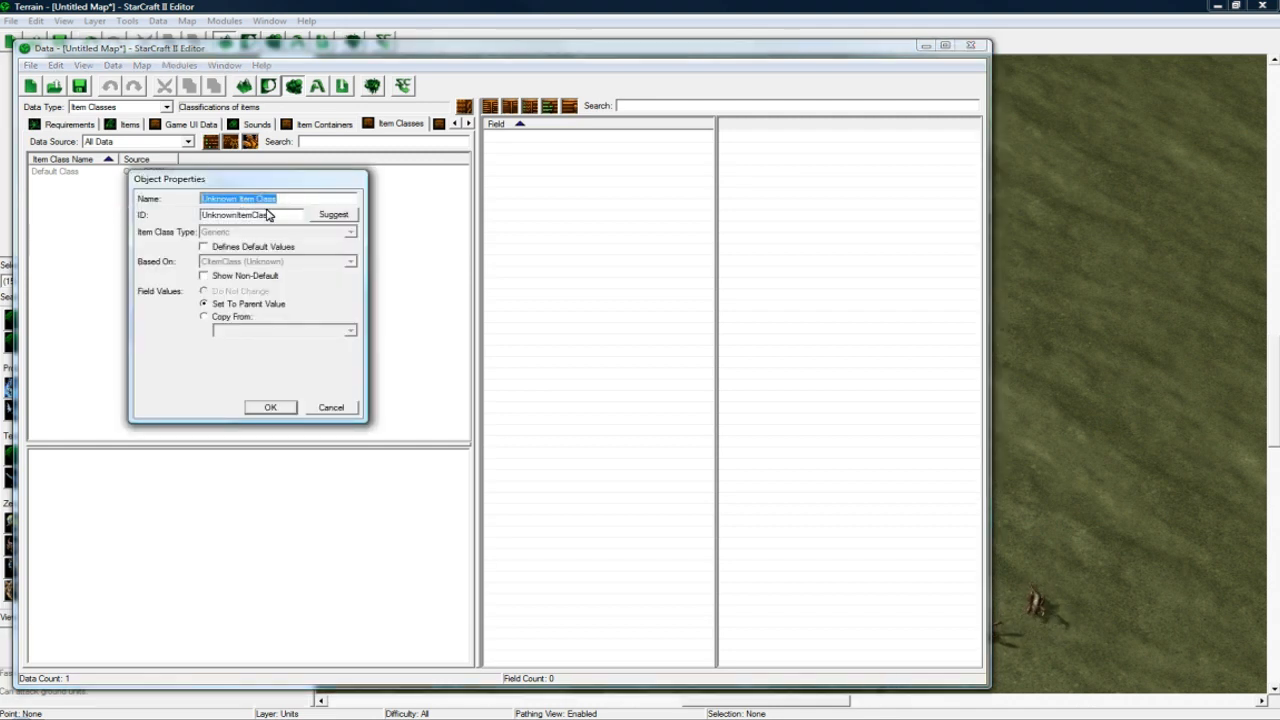
{"action": "type", "text": "Weapon"}
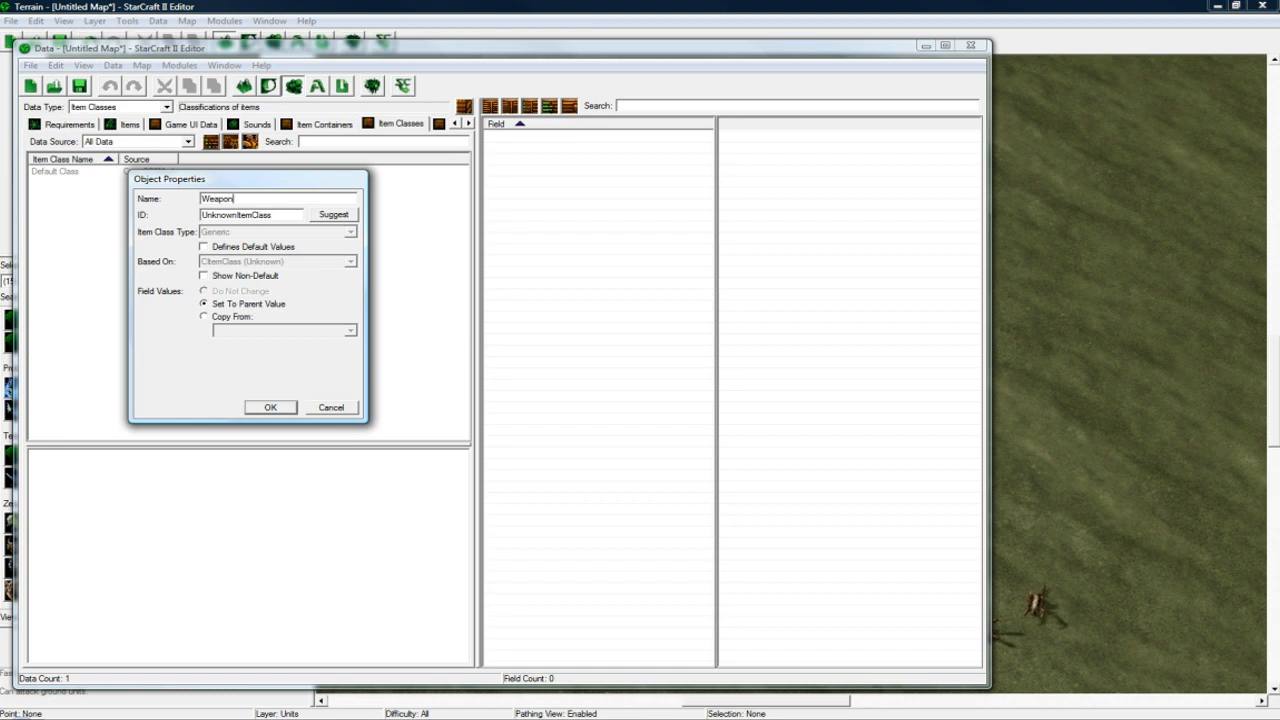
{"action": "left_click", "coordinate": [333, 214]}
{"action": "left_click", "coordinate": [268, 406]}
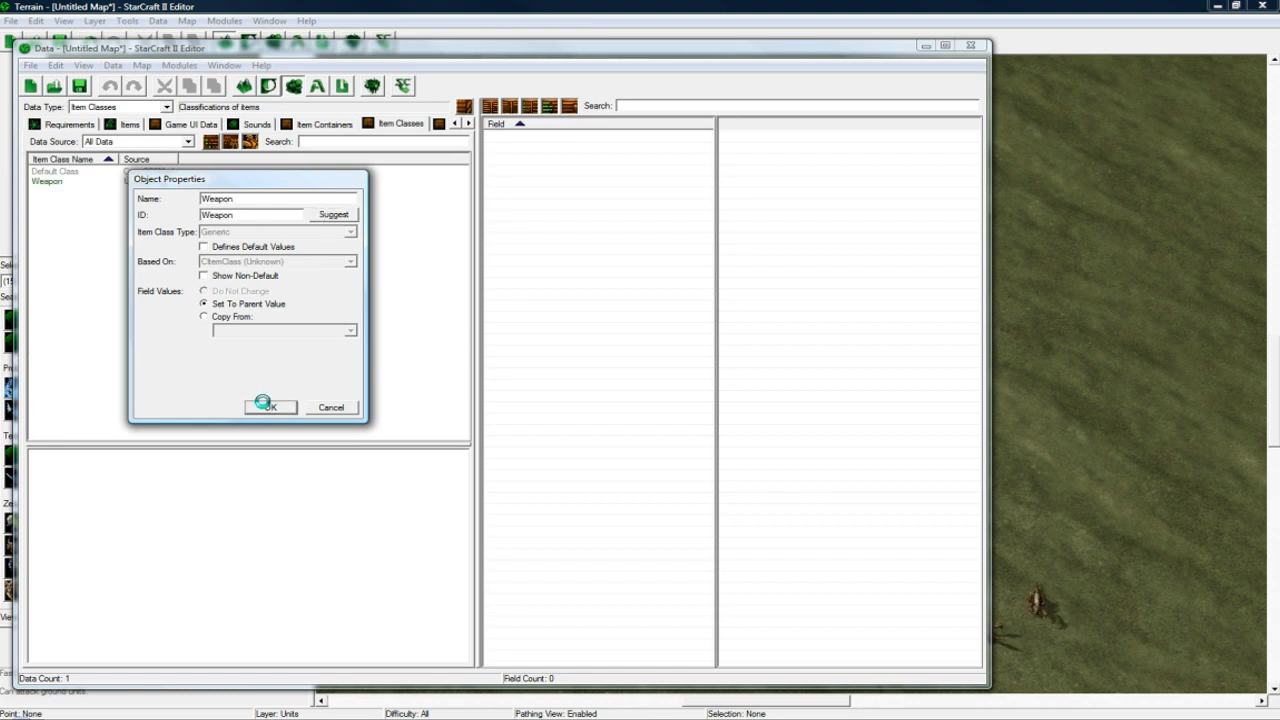
Duplicate the Weapon item class and rename the copy Armor with its suggested ID
{"action": "key", "text": "ctrl+v"}
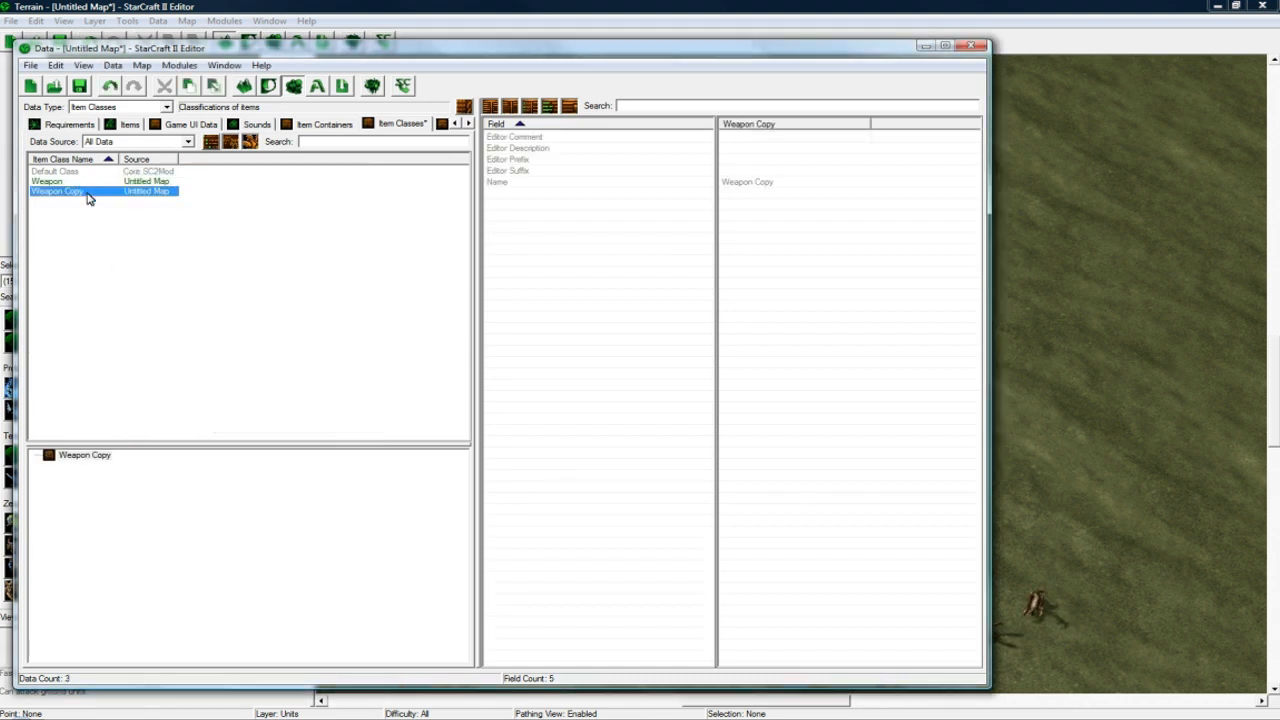
{"action": "double_click", "coordinate": [88, 193]}
{"action": "type", "text": "Armor"}
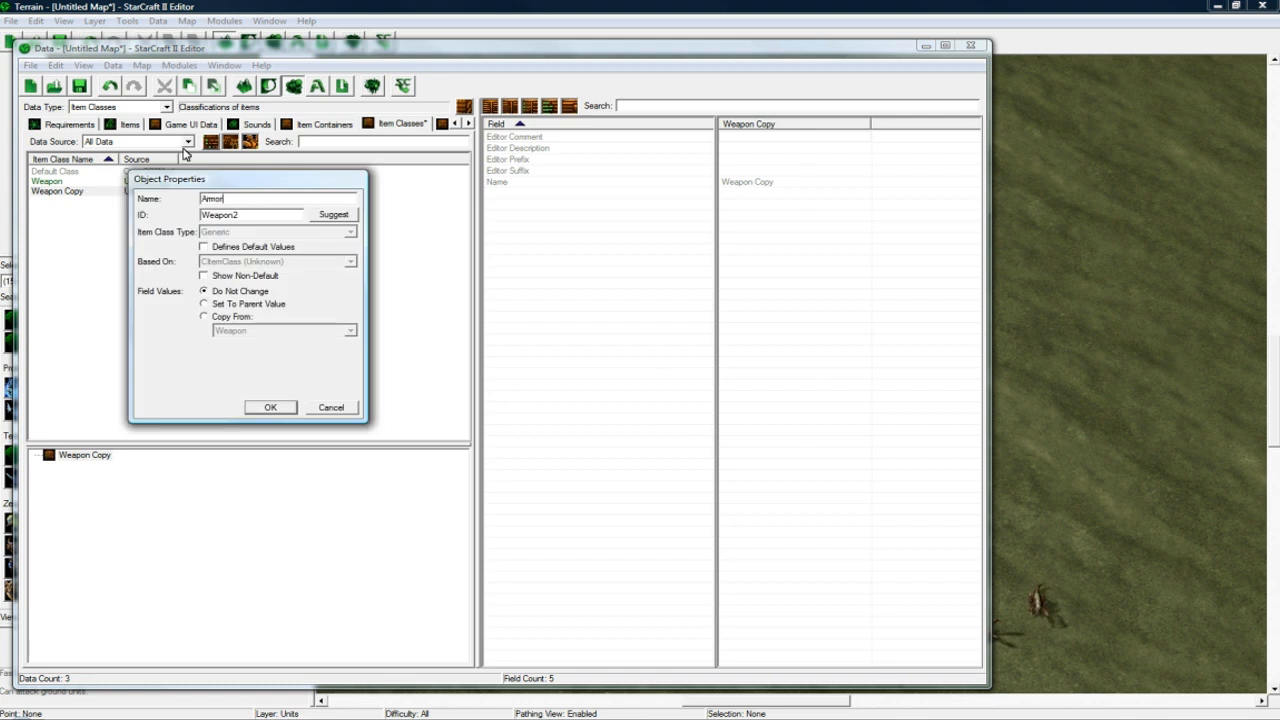
{"action": "left_click", "coordinate": [331, 215]}
{"action": "left_click", "coordinate": [270, 409]}
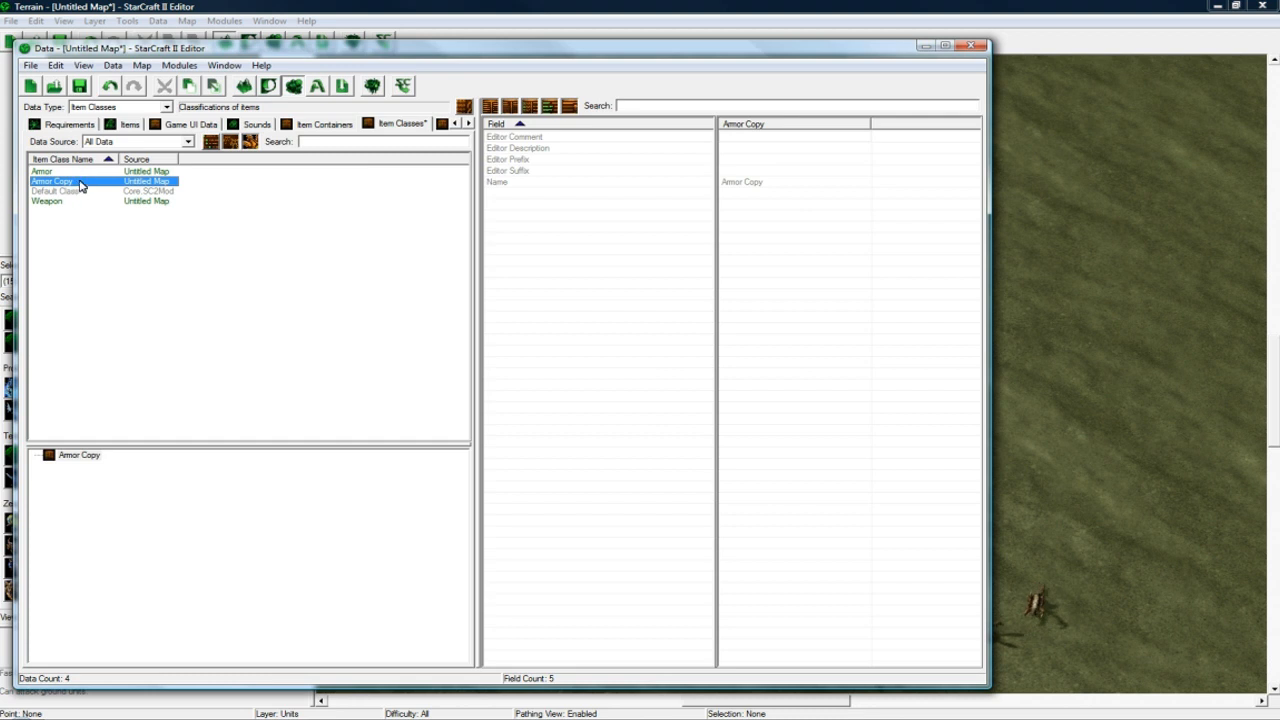
Rename the copied Armor item class as Misc with its suggested ID
{"action": "double_click", "coordinate": [80, 182]}
{"action": "type", "text": "Misc"}
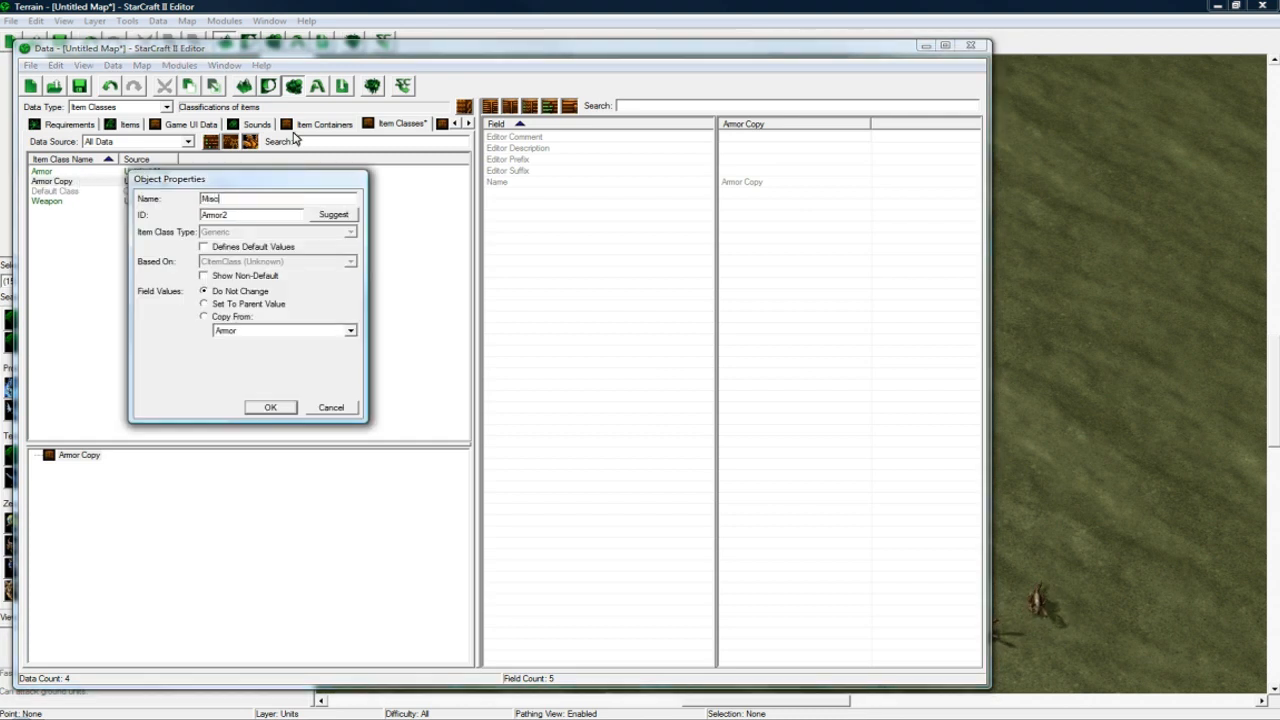
{"action": "left_click", "coordinate": [333, 214]}
{"action": "left_click", "coordinate": [270, 407]}
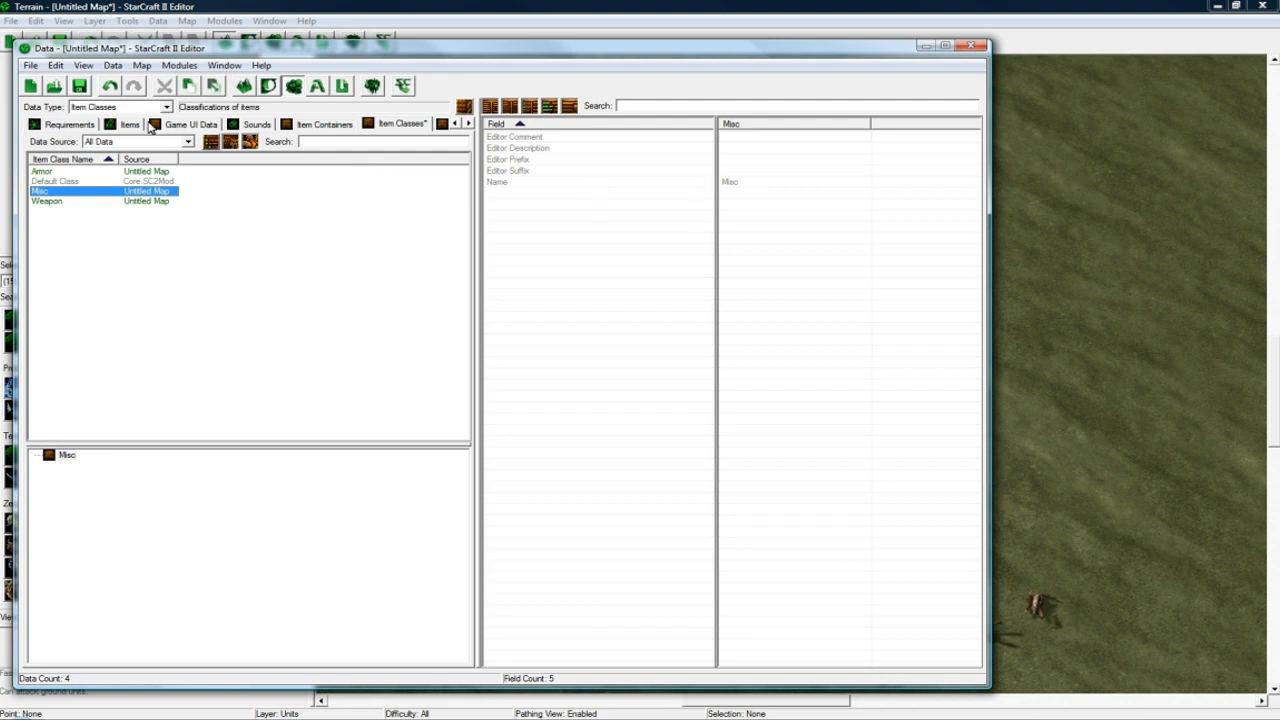
Create a button named Empty Slot with the suggested ID EmptySlot in the Buttons data type
{"action": "left_click", "coordinate": [161, 108]}
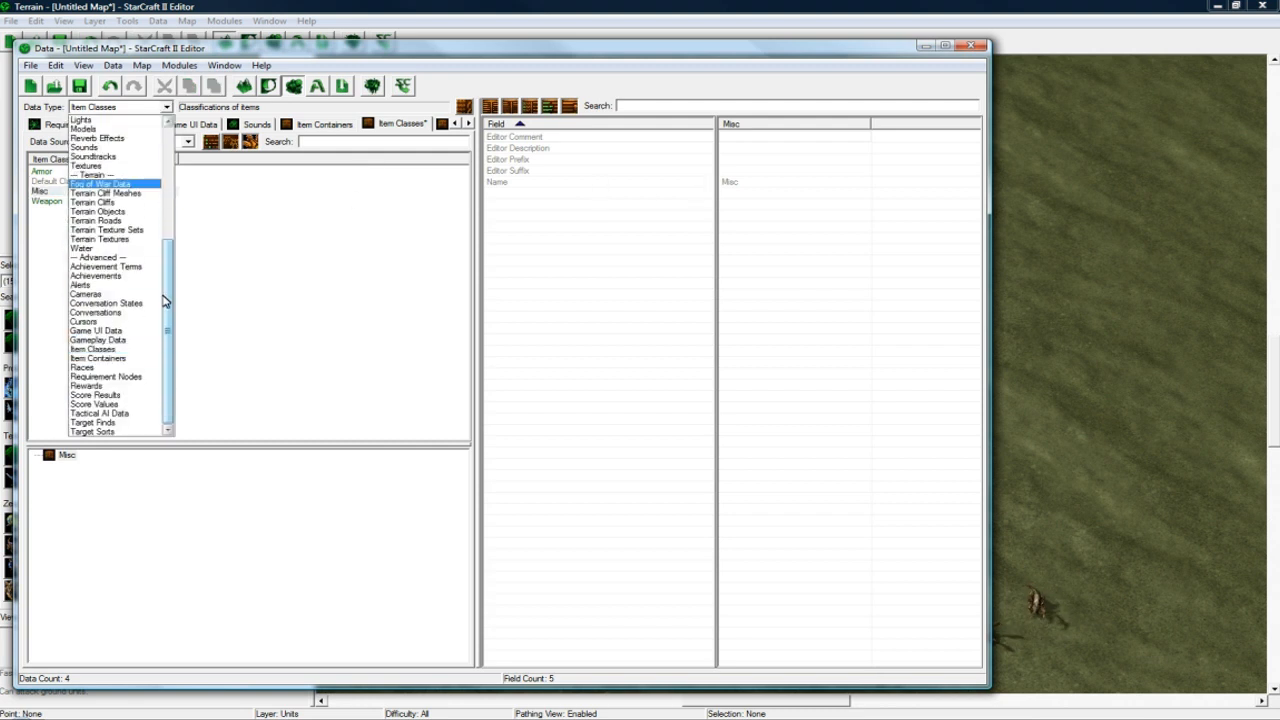
{"action": "left_click_drag", "start_coordinate": [171, 308], "coordinate": [128, 228]}
{"action": "left_click", "coordinate": [120, 231]}
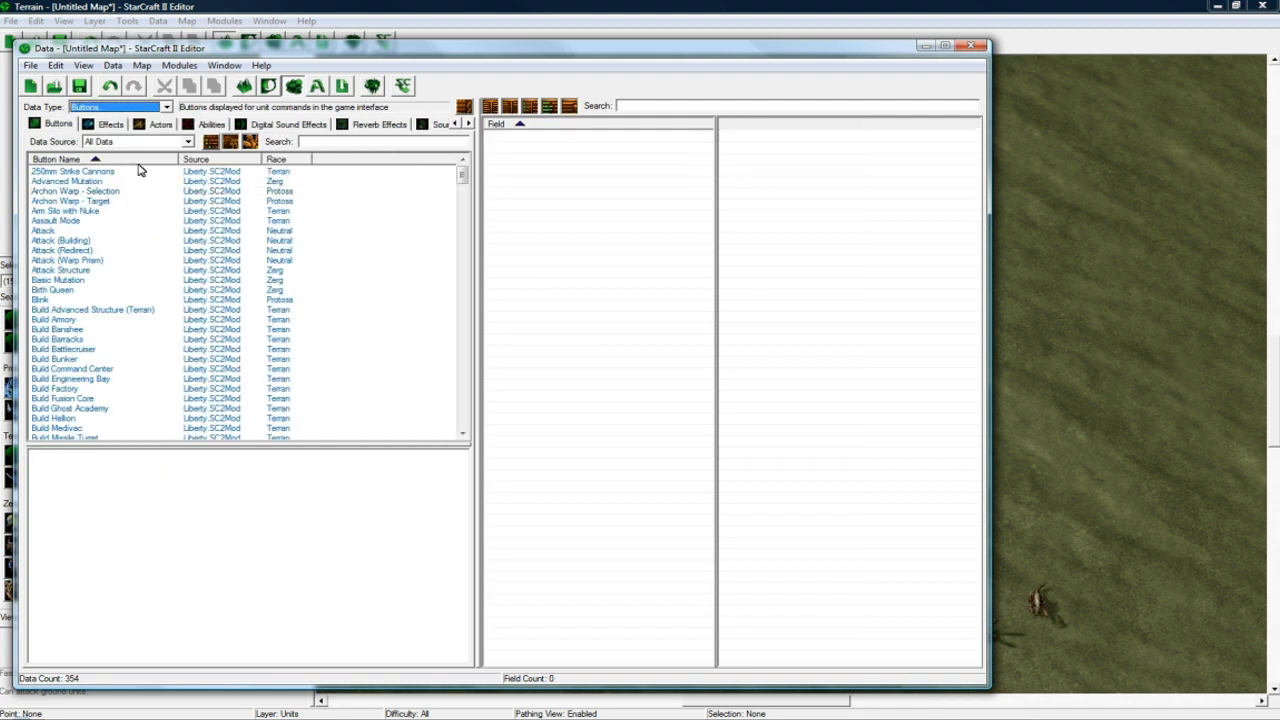
{"action": "left_click", "coordinate": [106, 230]}
{"action": "right_click", "coordinate": [106, 230]}
{"action": "left_click", "coordinate": [130, 239]}
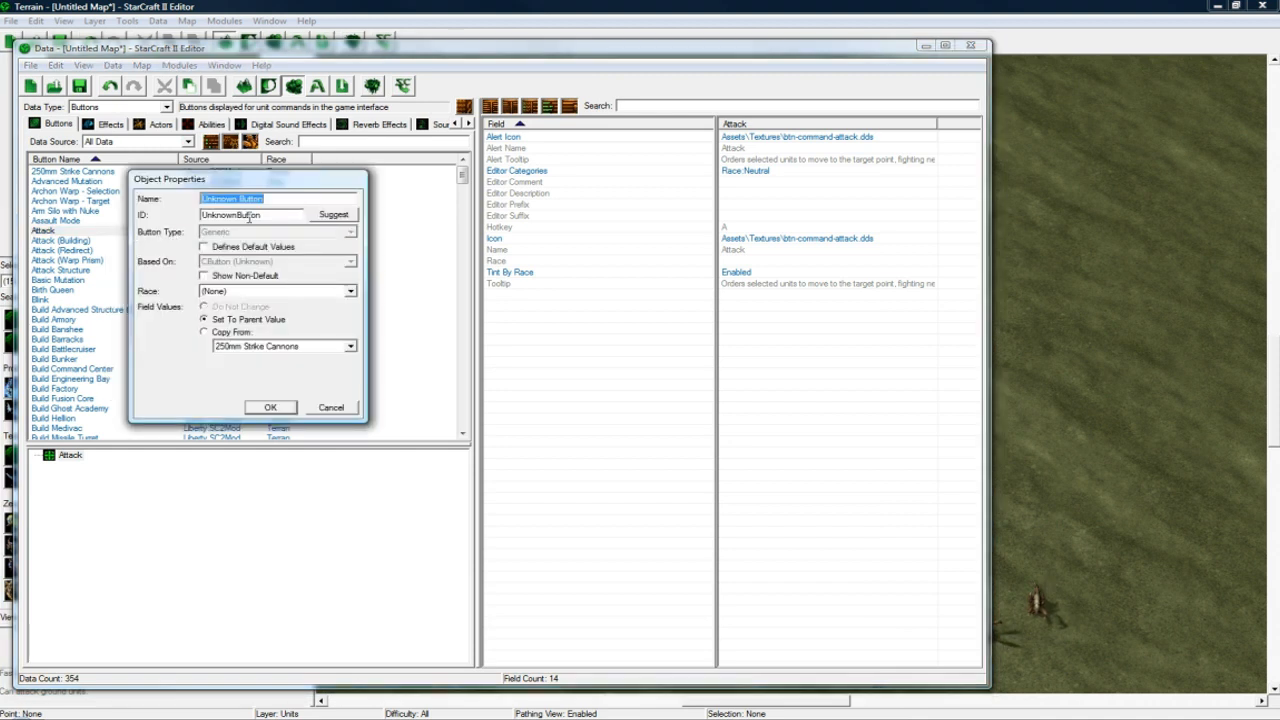
{"action": "type", "text": "Empty Slot"}
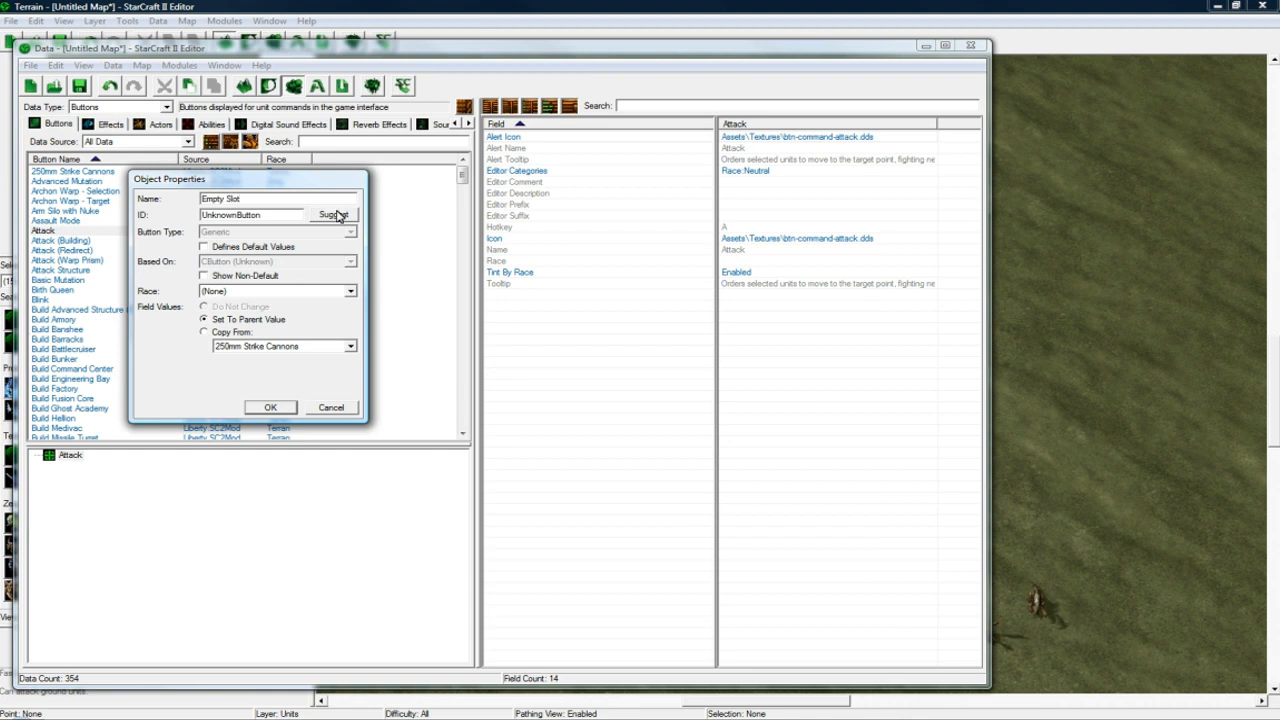
{"action": "left_click", "coordinate": [334, 215]}
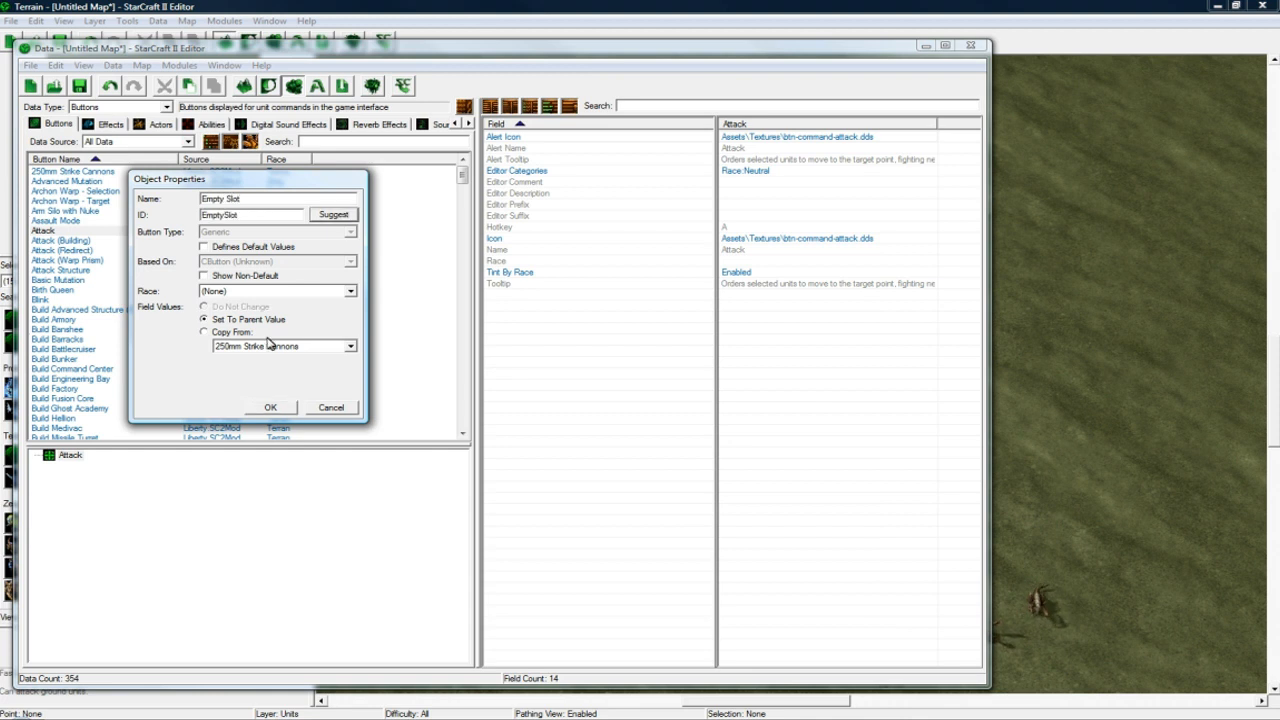
{"action": "left_click", "coordinate": [270, 407]}
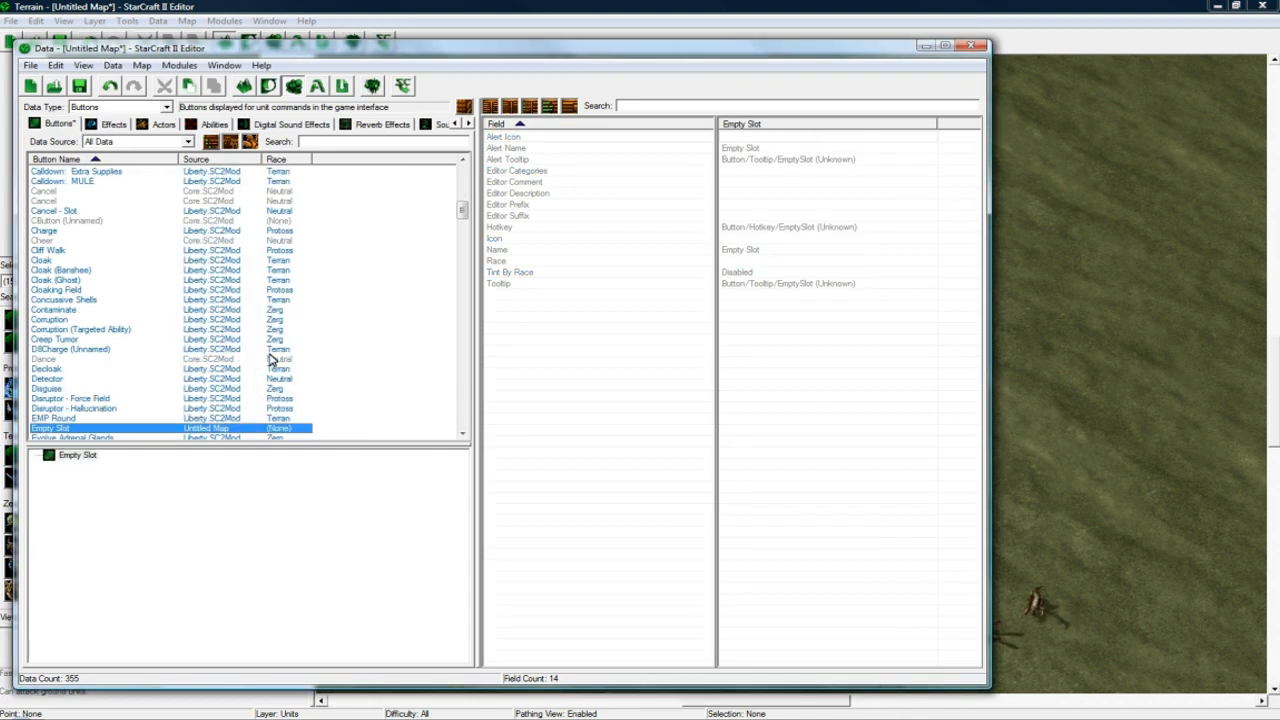
Browse for the Empty Slot button's Icon file and search the archive for "empty"
{"action": "scroll", "coordinate": [270, 378], "scroll_direction": "down", "scroll_amount": 2}
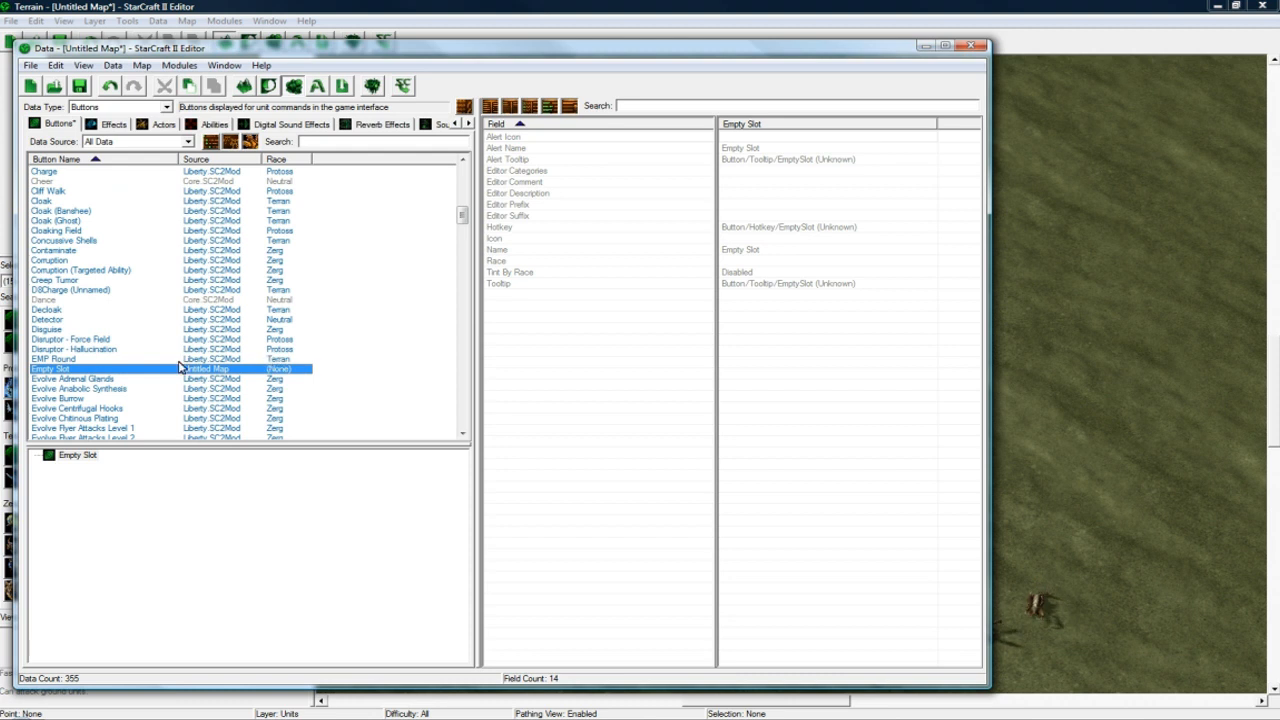
{"action": "double_click", "coordinate": [757, 243]}
{"action": "left_click", "coordinate": [1137, 73]}
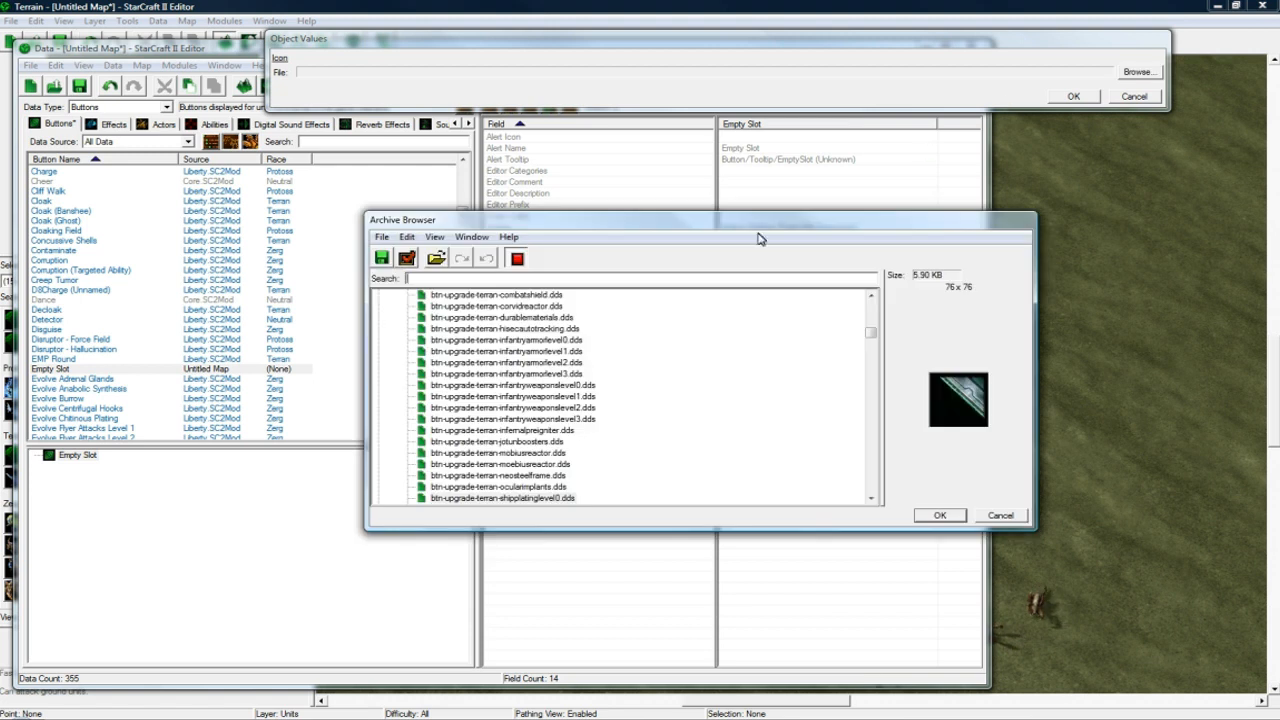
{"action": "left_click", "coordinate": [580, 280]}
{"action": "type", "text": "emp"}
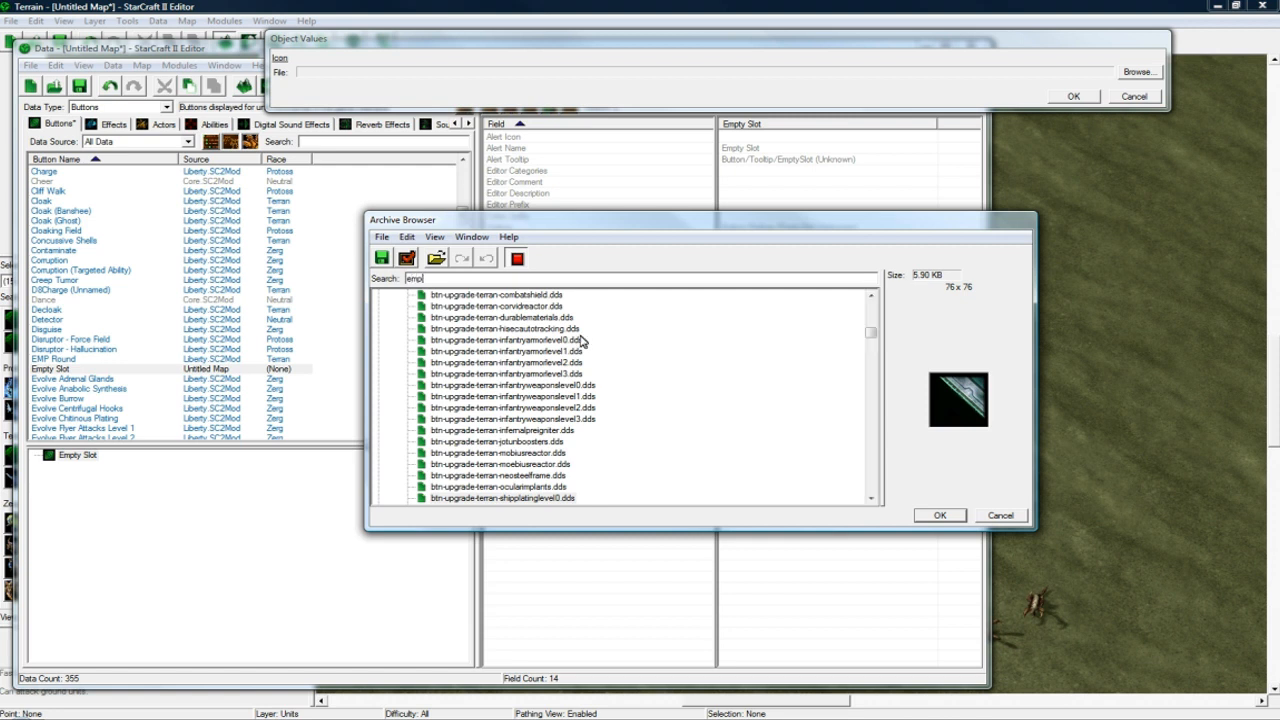
{"action": "type", "text": "ty"}
Compare the empty-slot textures and assign btn-border-transportslot-empty.dds as the Empty Slot button's icon
{"action": "left_click", "coordinate": [549, 340]}
{"action": "left_click", "coordinate": [546, 329]}
{"action": "left_click", "coordinate": [548, 318]}
{"action": "left_click", "coordinate": [542, 330]}
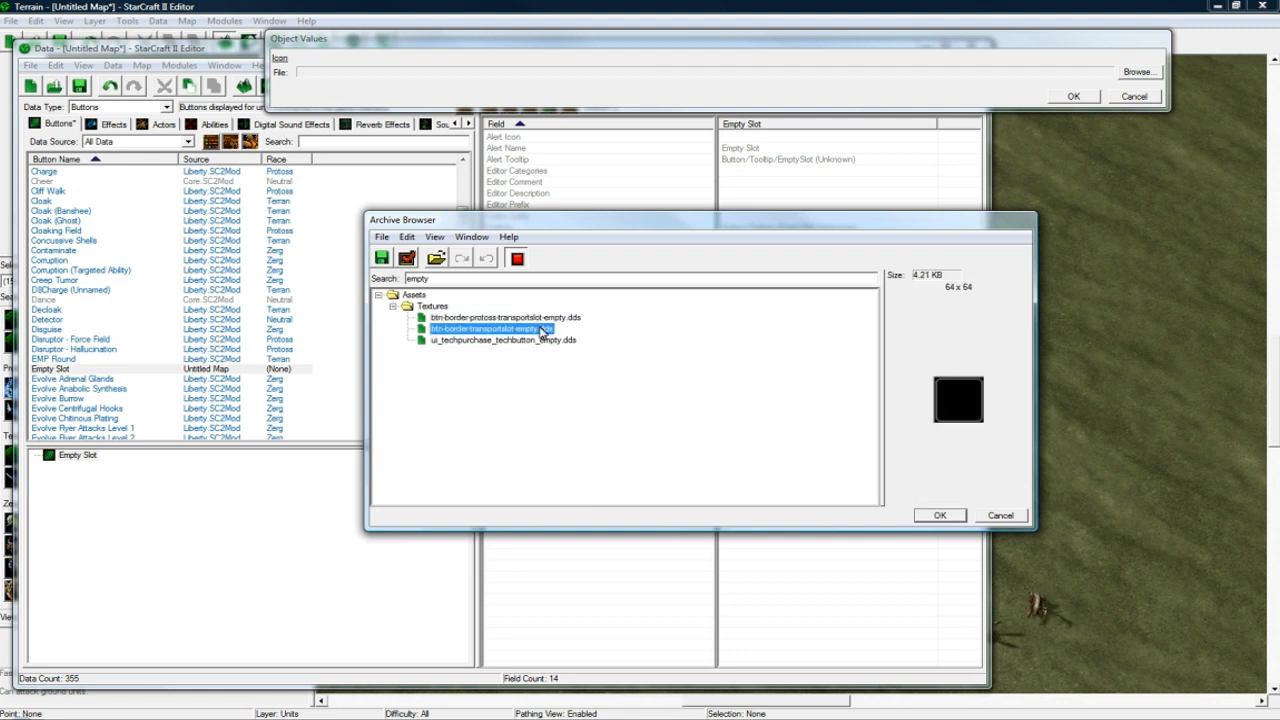
{"action": "left_click", "coordinate": [943, 515]}
{"action": "left_click", "coordinate": [1075, 97]}
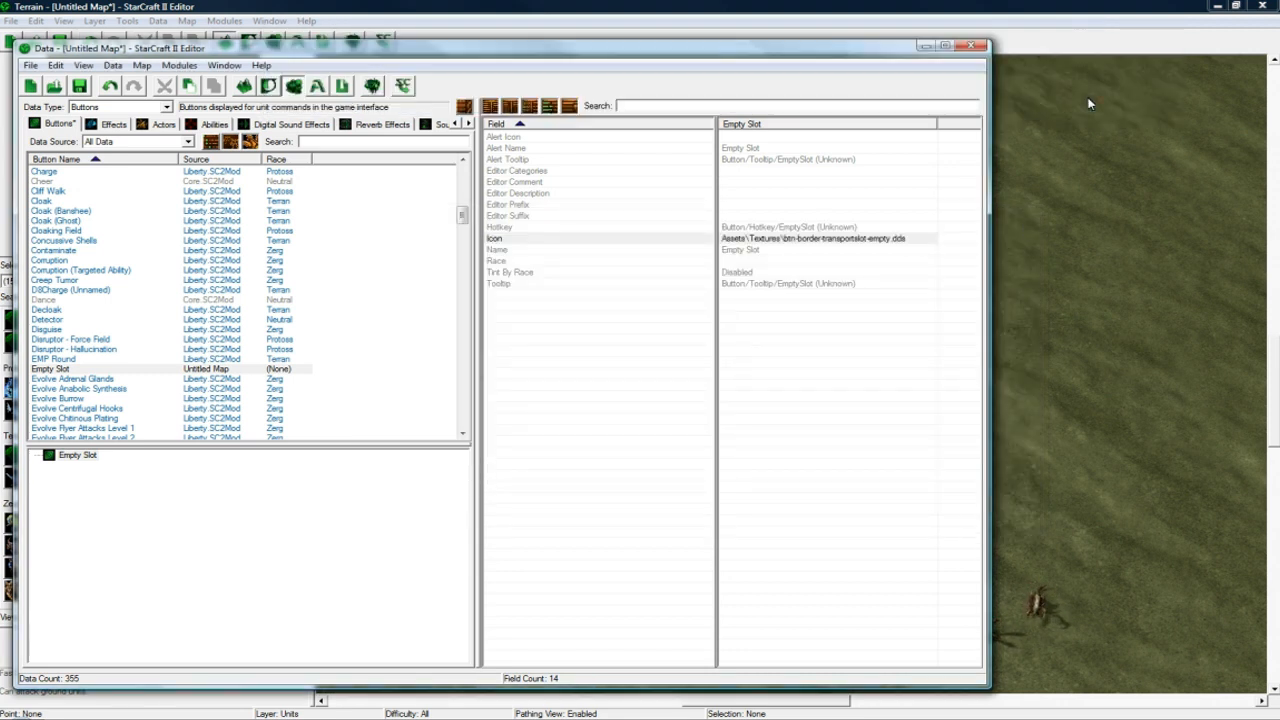
{"action": "left_click", "coordinate": [755, 282]}
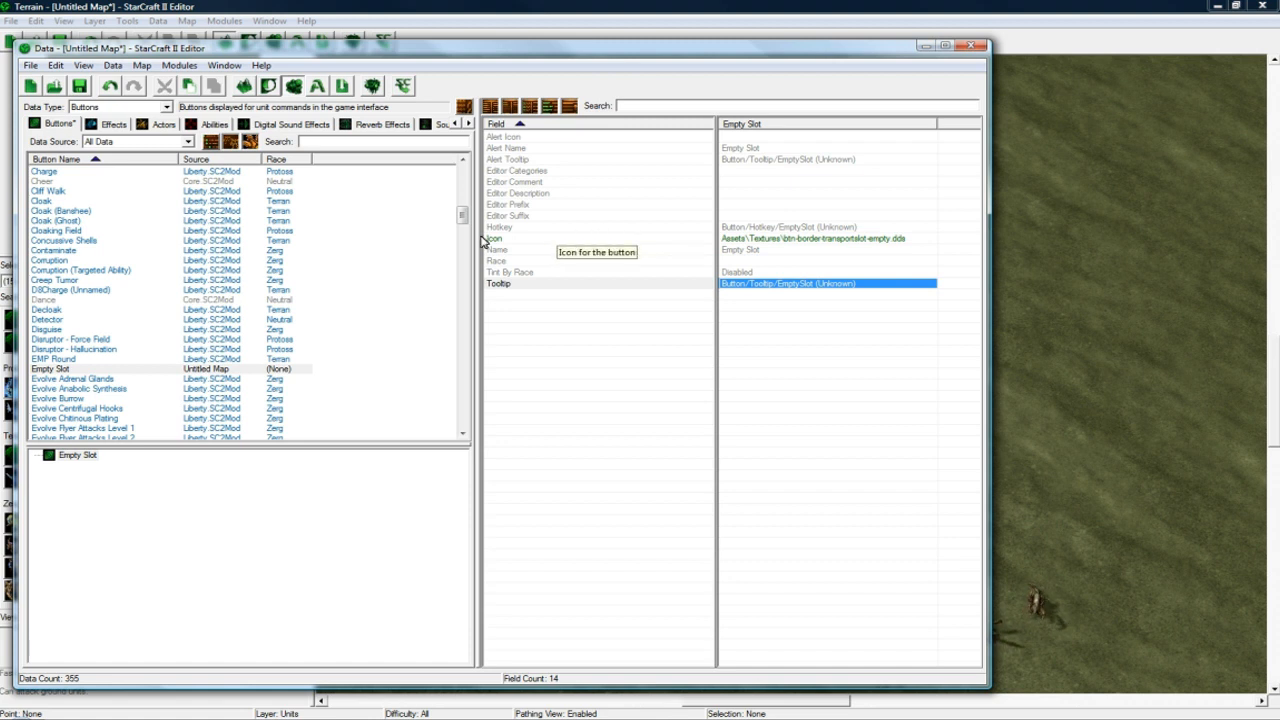
Create an item container named Bag with its suggested ID in the Item Containers data type
{"action": "left_click", "coordinate": [88, 372]}
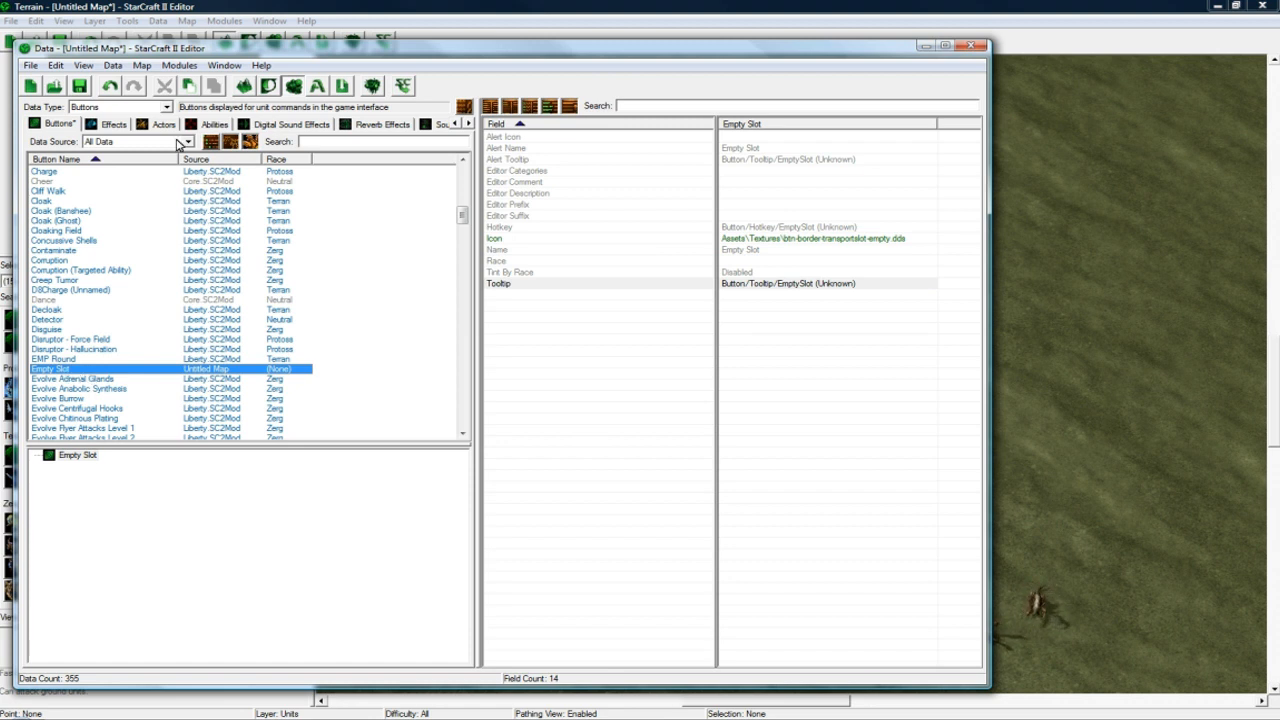
{"action": "left_click", "coordinate": [142, 112]}
{"action": "scroll", "coordinate": [170, 265], "scroll_direction": "down", "scroll_amount": 1}
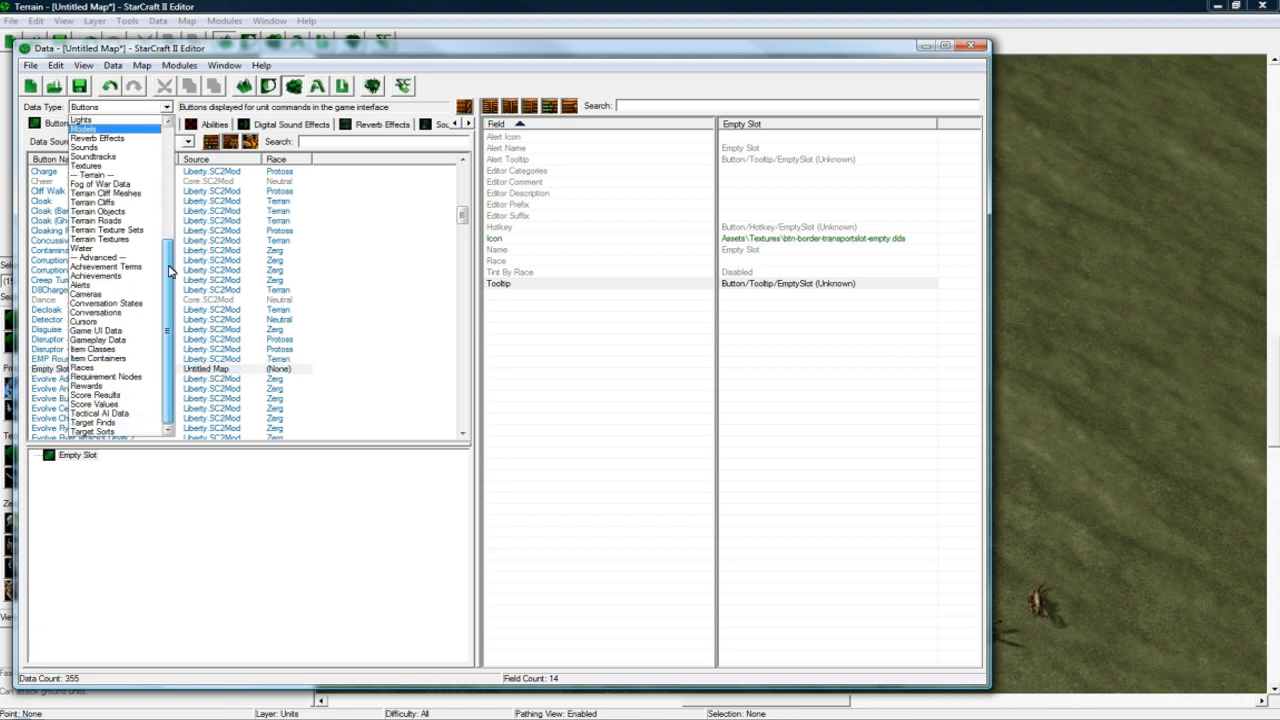
{"action": "left_click", "coordinate": [100, 358]}
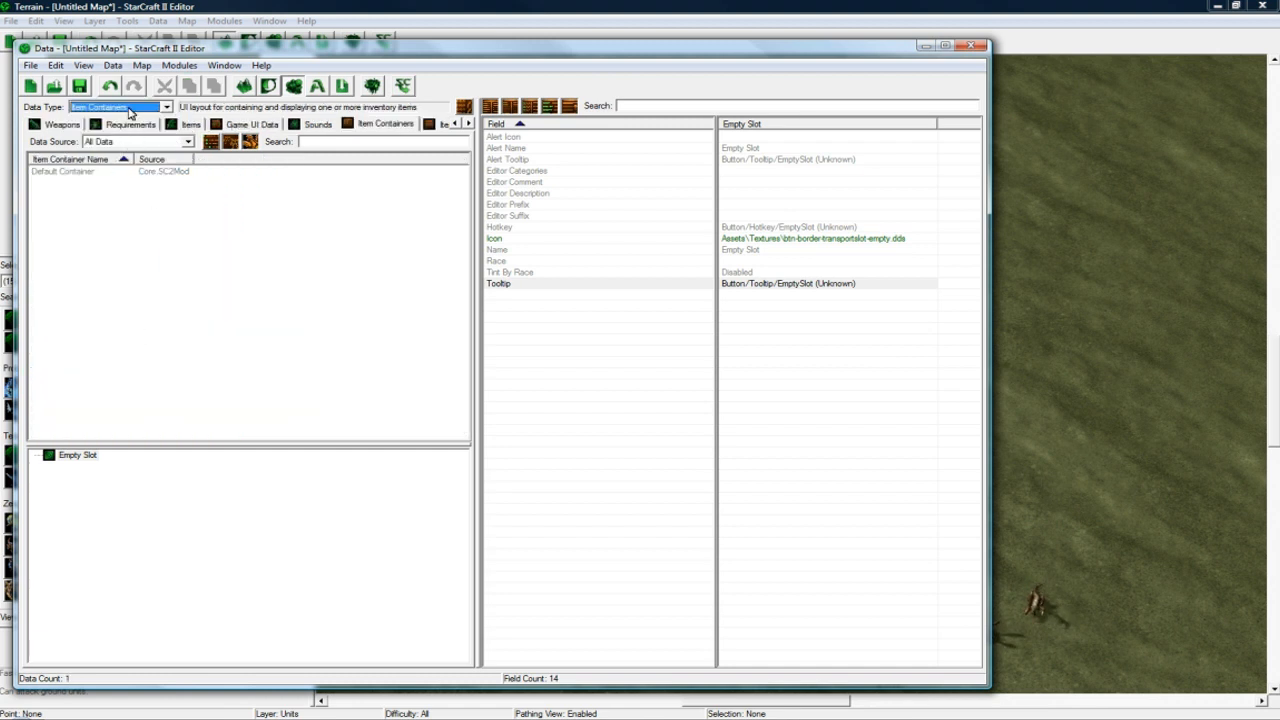
{"action": "right_click", "coordinate": [96, 205]}
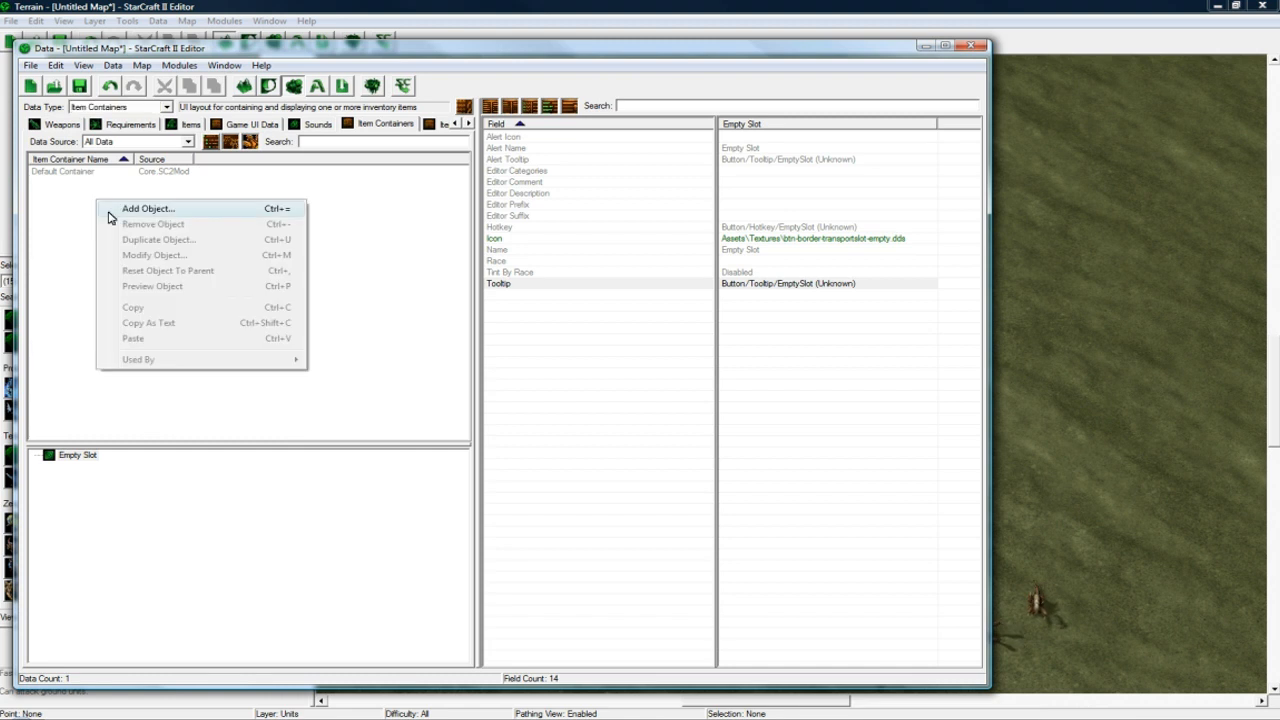
{"action": "left_click", "coordinate": [118, 209]}
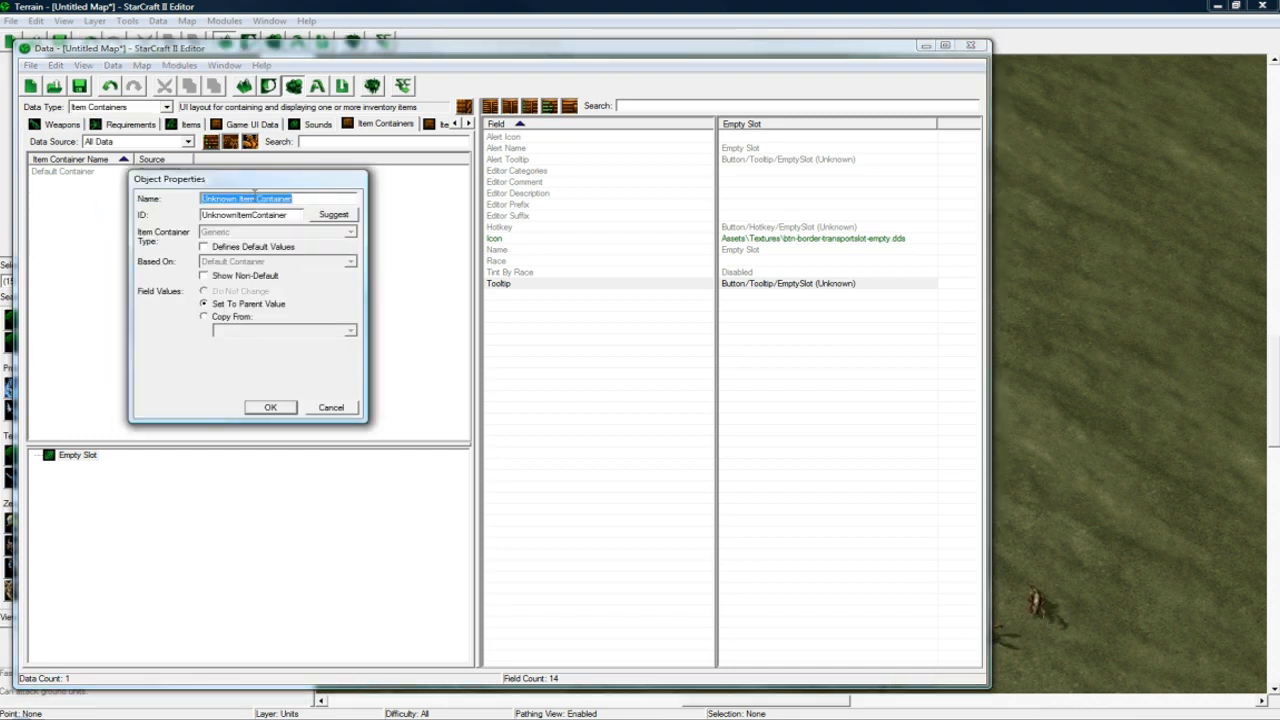
{"action": "type", "text": "Bag"}
{"action": "left_click", "coordinate": [340, 218]}
{"action": "left_click", "coordinate": [285, 408]}
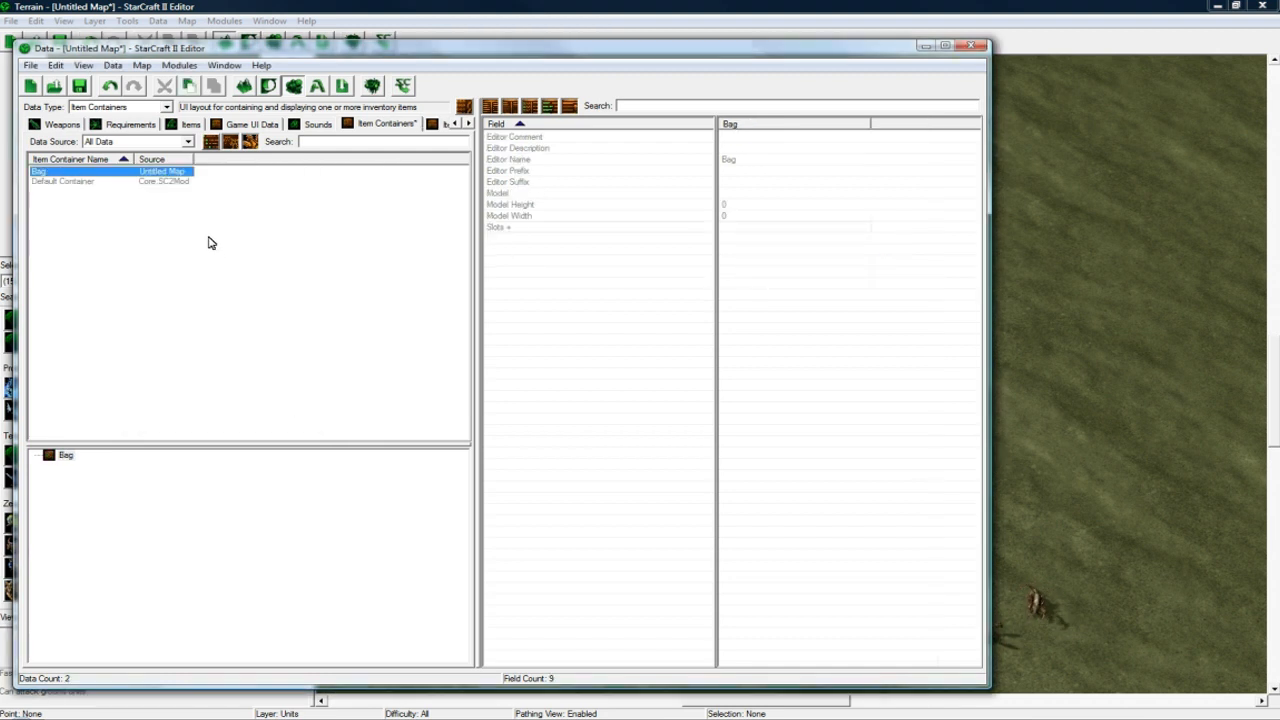
Look over the Bag container's Model, Model Height and Model Width fields
{"action": "left_click", "coordinate": [731, 203]}
{"action": "left_click", "coordinate": [731, 193]}
{"action": "left_click", "coordinate": [731, 204]}
{"action": "left_click", "coordinate": [733, 215]}
{"action": "left_click", "coordinate": [735, 204]}
{"action": "left_click", "coordinate": [739, 194]}
{"action": "left_click", "coordinate": [737, 204]}
{"action": "left_click", "coordinate": [733, 215]}
{"action": "left_click", "coordinate": [738, 204]}
{"action": "left_click", "coordinate": [739, 194]}
{"action": "left_click", "coordinate": [739, 205]}
{"action": "left_click", "coordinate": [738, 215]}
{"action": "left_click", "coordinate": [742, 204]}
{"action": "left_click", "coordinate": [742, 194]}
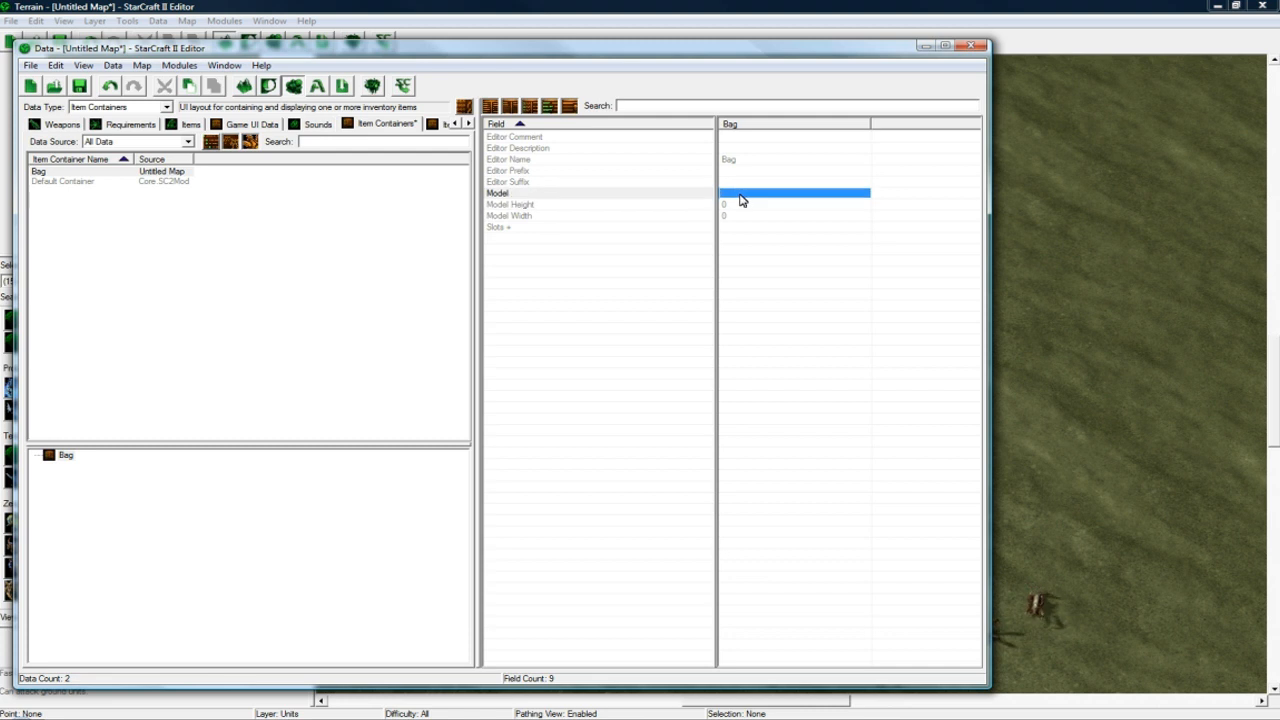
{"action": "left_click", "coordinate": [730, 228]}
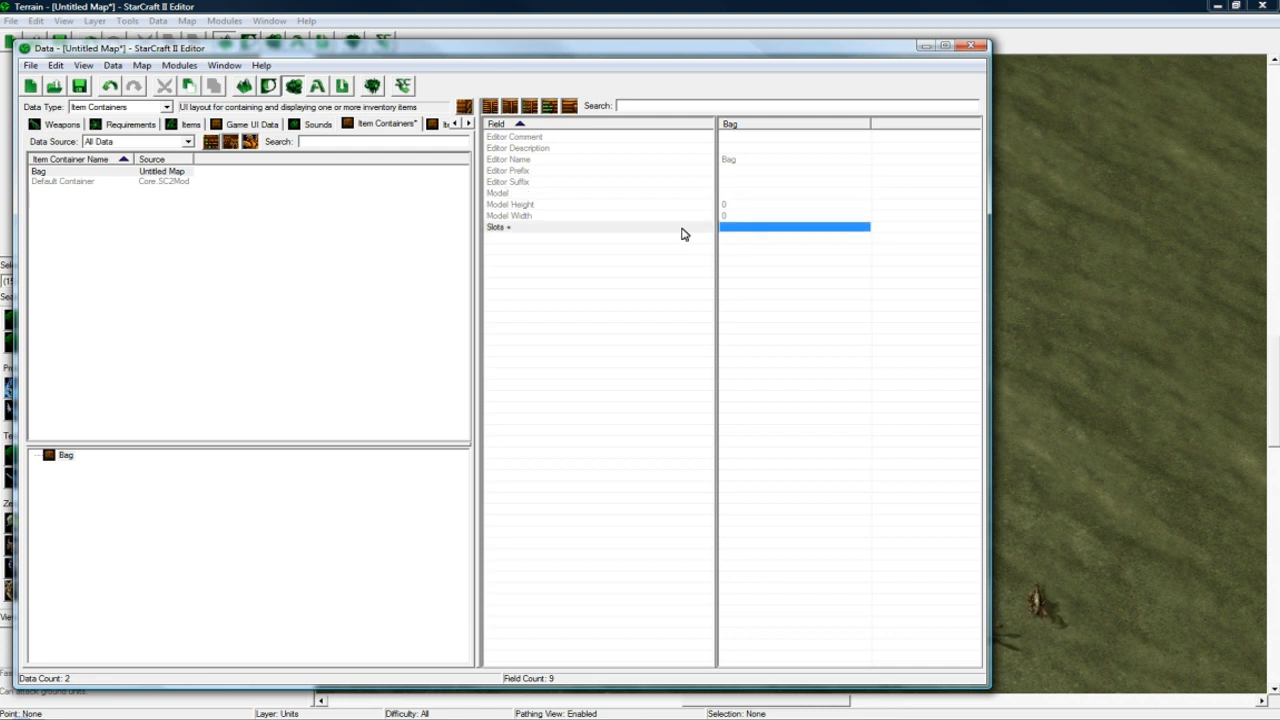
{"action": "double_click", "coordinate": [740, 228]}
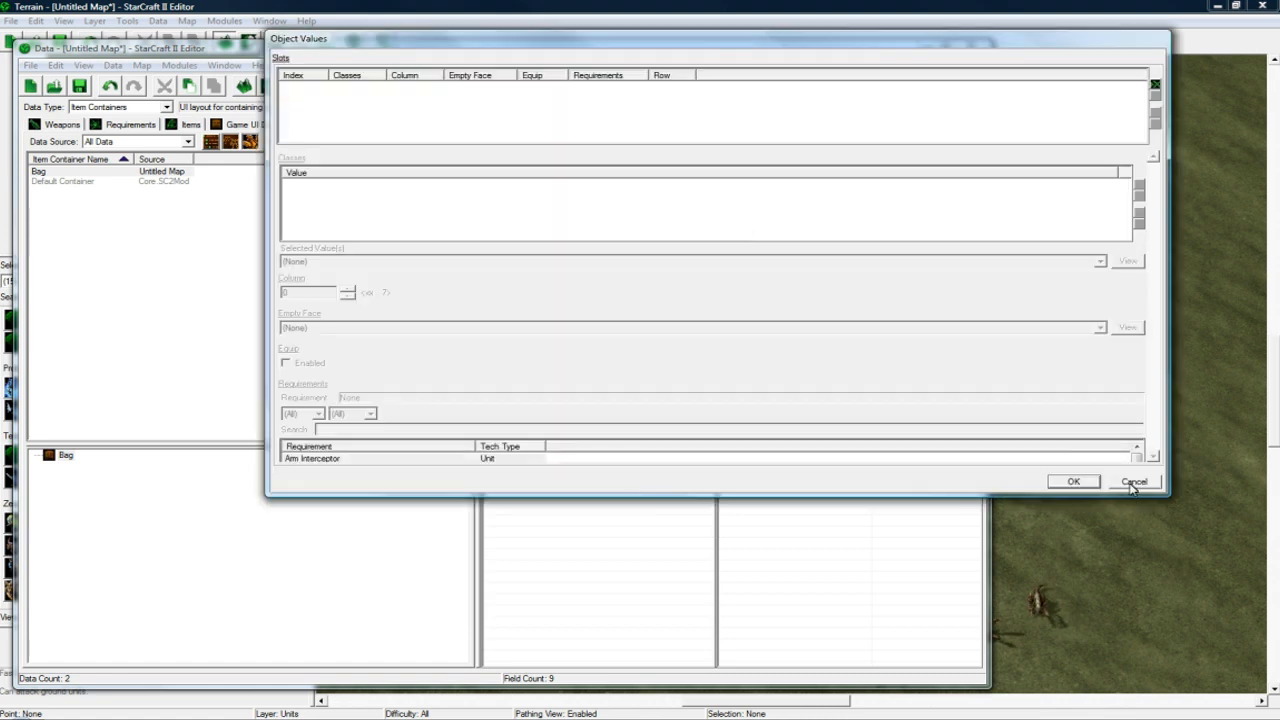
{"action": "left_click", "coordinate": [1134, 482]}
{"action": "left_click", "coordinate": [570, 106]}
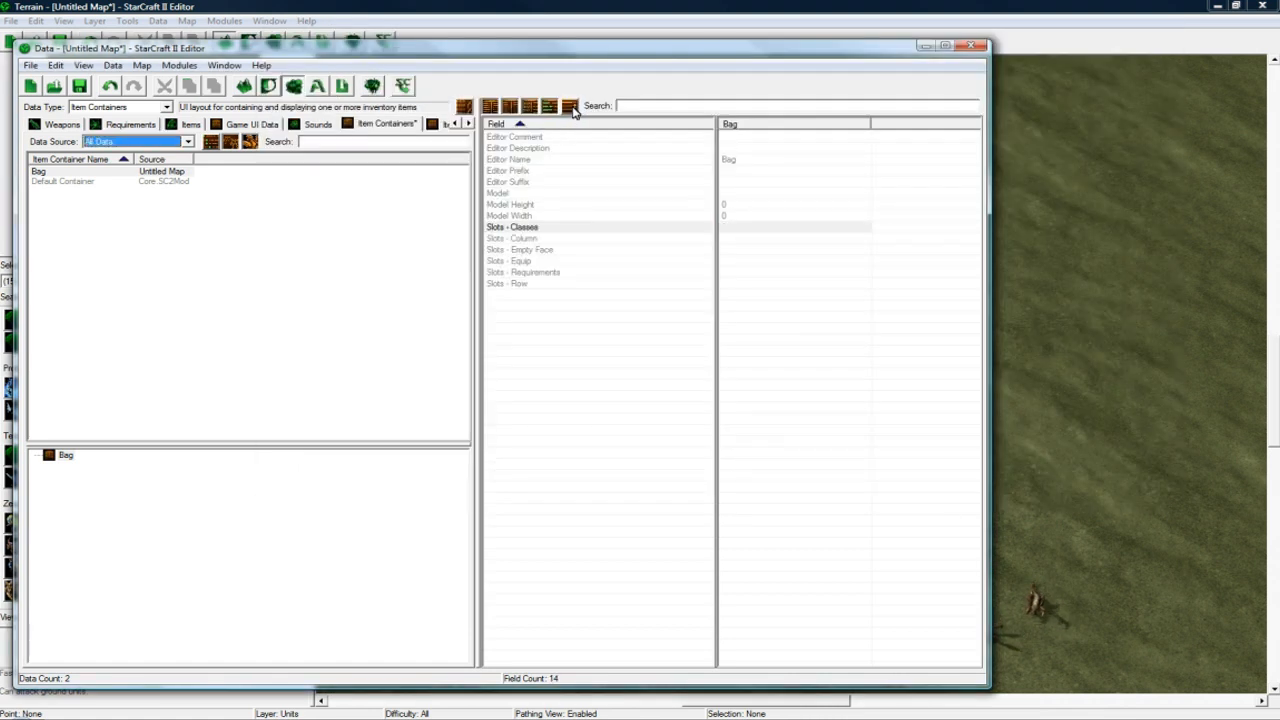
{"action": "left_click", "coordinate": [573, 107]}
{"action": "left_click", "coordinate": [571, 107]}
{"action": "left_click", "coordinate": [570, 106]}
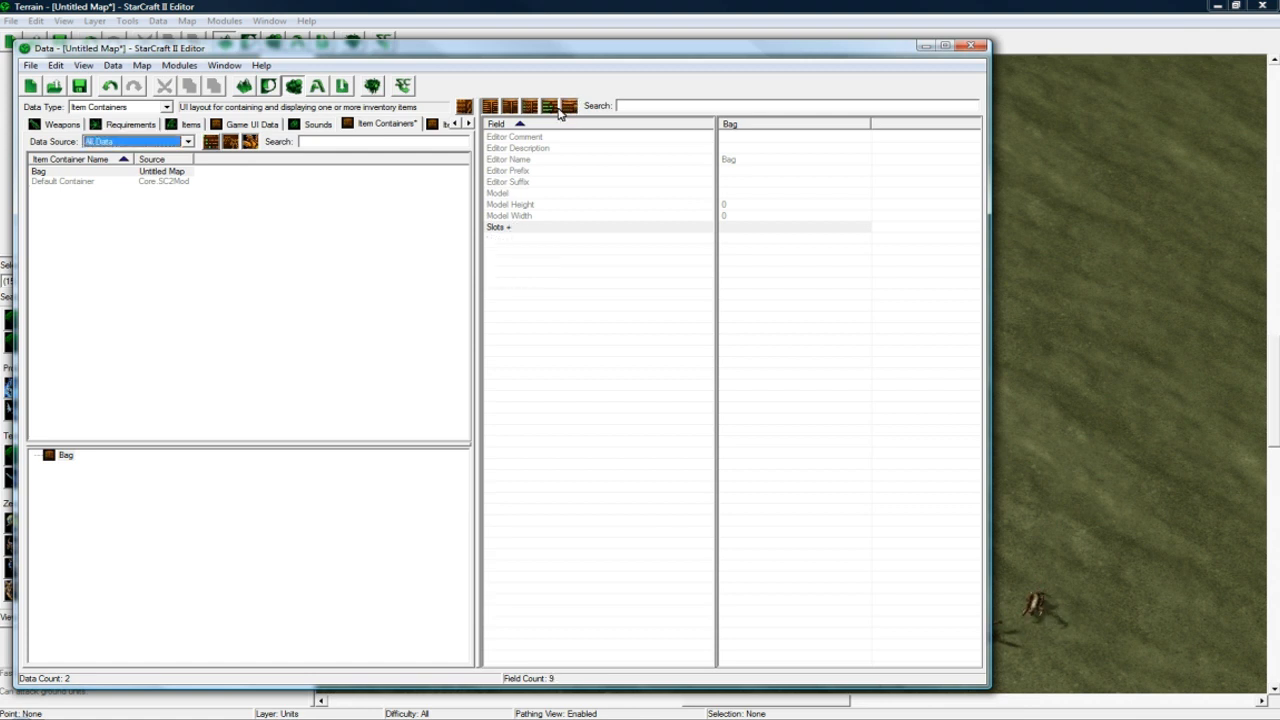
{"action": "left_click", "coordinate": [490, 106]}
{"action": "left_click", "coordinate": [490, 106]}
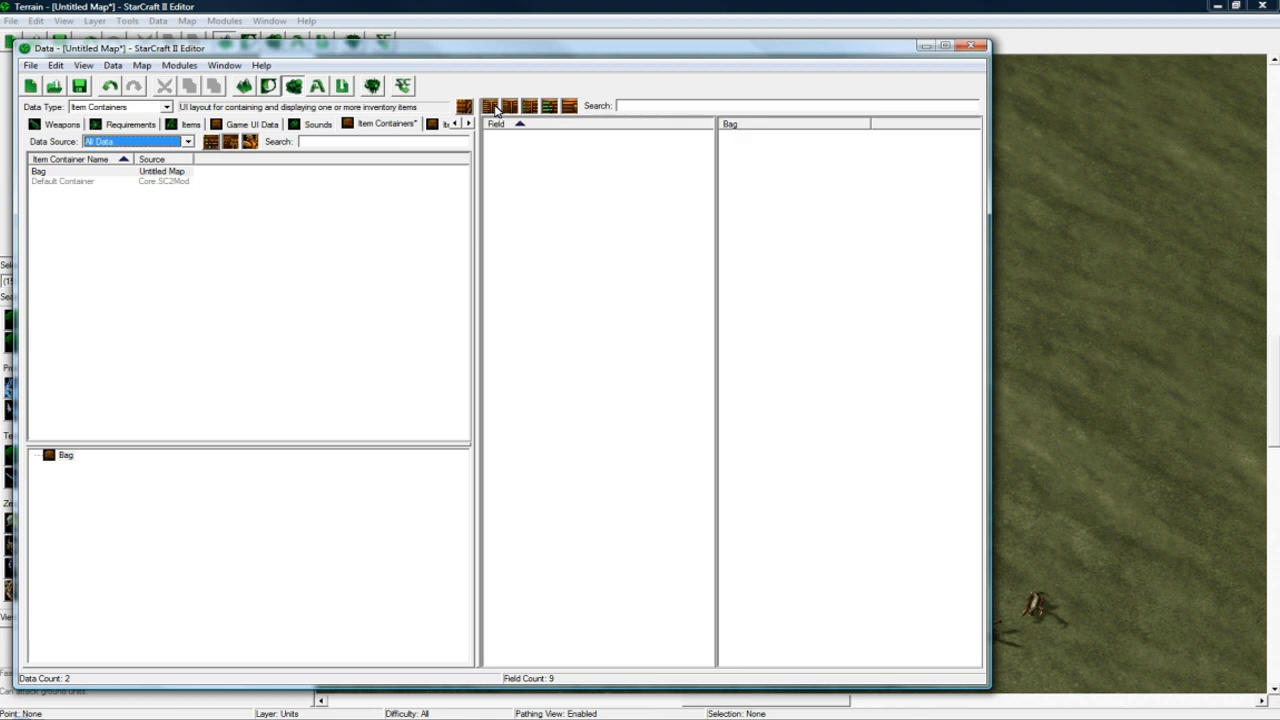
Add a slot to the Bag container's Slots and allow the Armor item class in it
{"action": "double_click", "coordinate": [749, 229]}
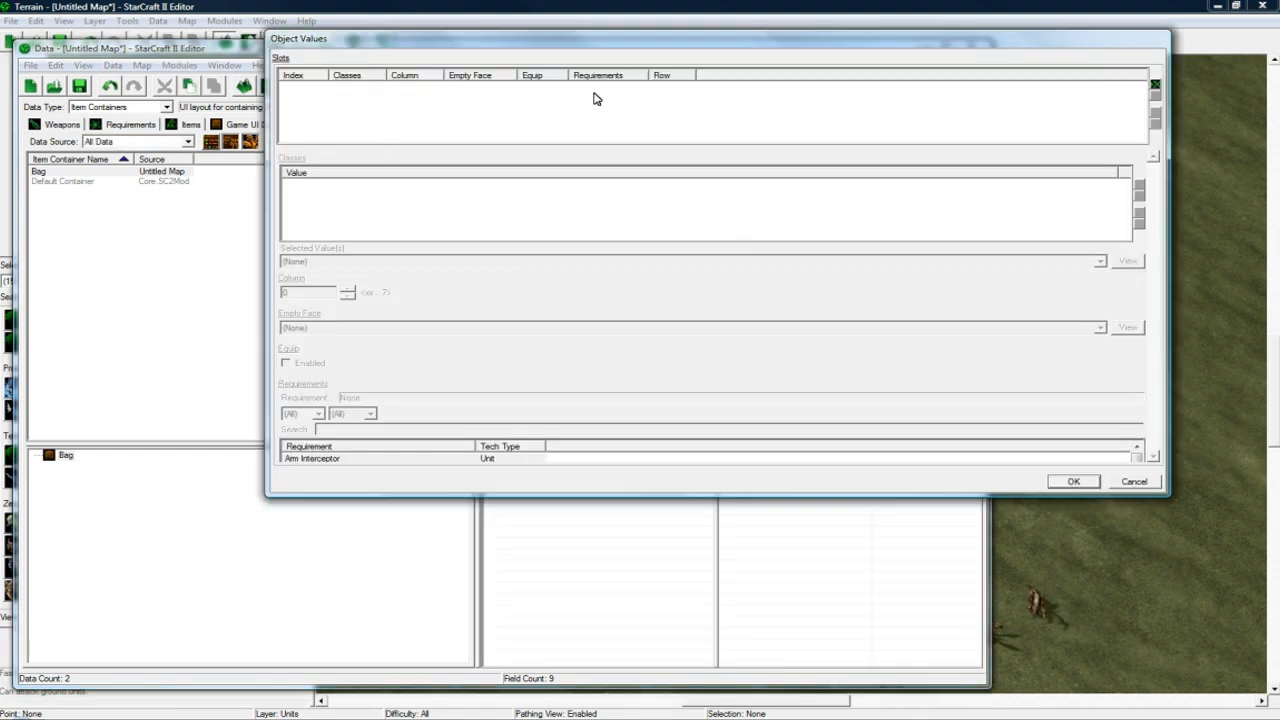
{"action": "left_click_drag", "start_coordinate": [678, 52], "coordinate": [674, 84]}
{"action": "left_click_drag", "start_coordinate": [1160, 249], "coordinate": [994, 238]}
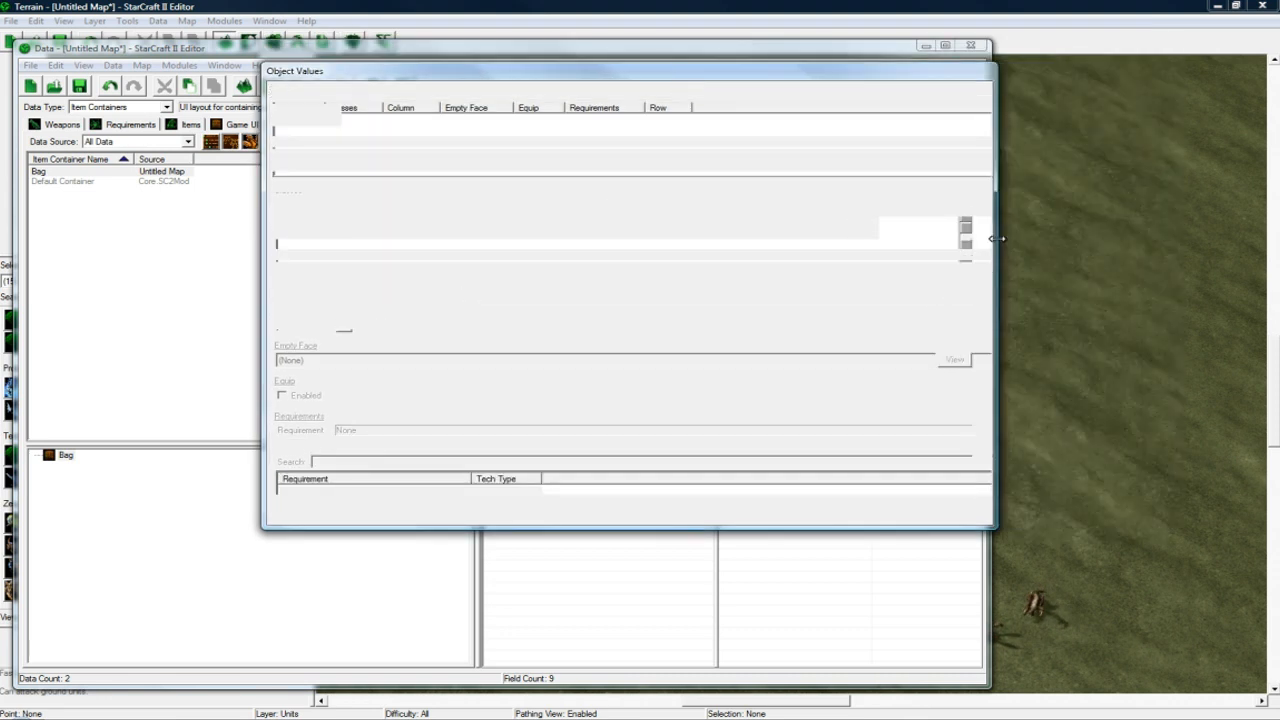
{"action": "left_click", "coordinate": [981, 118]}
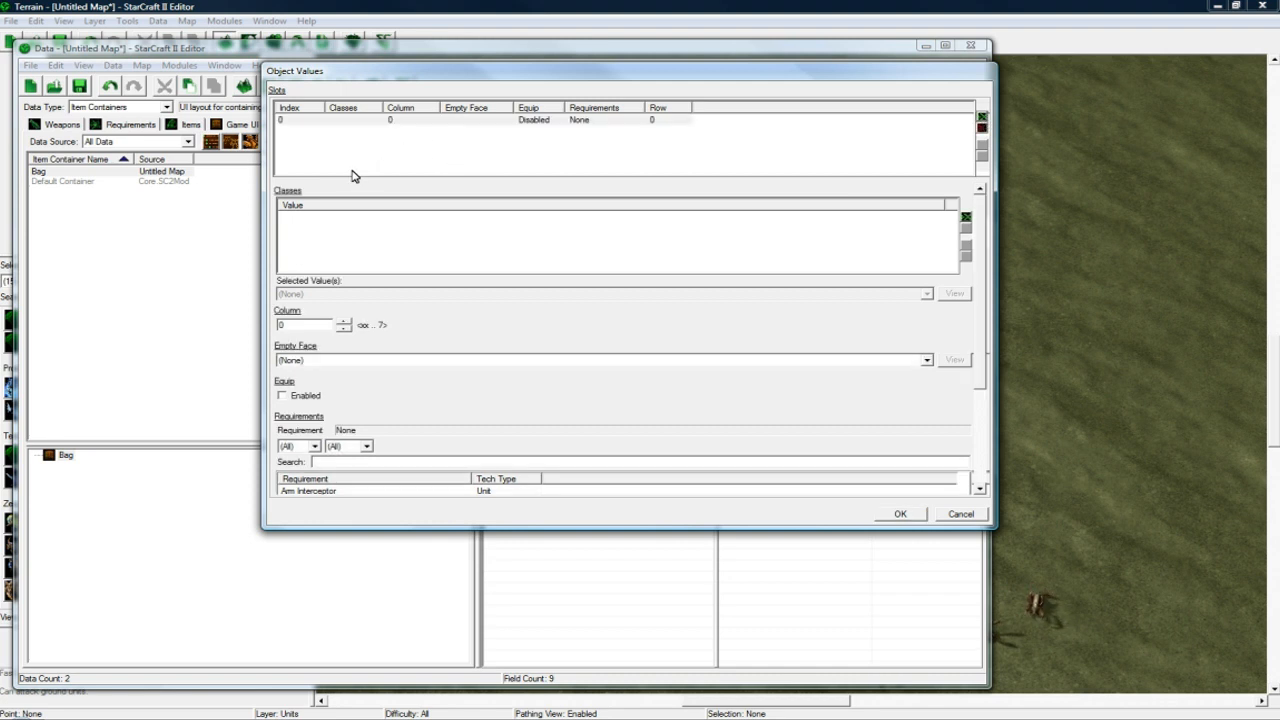
{"action": "left_click", "coordinate": [966, 218]}
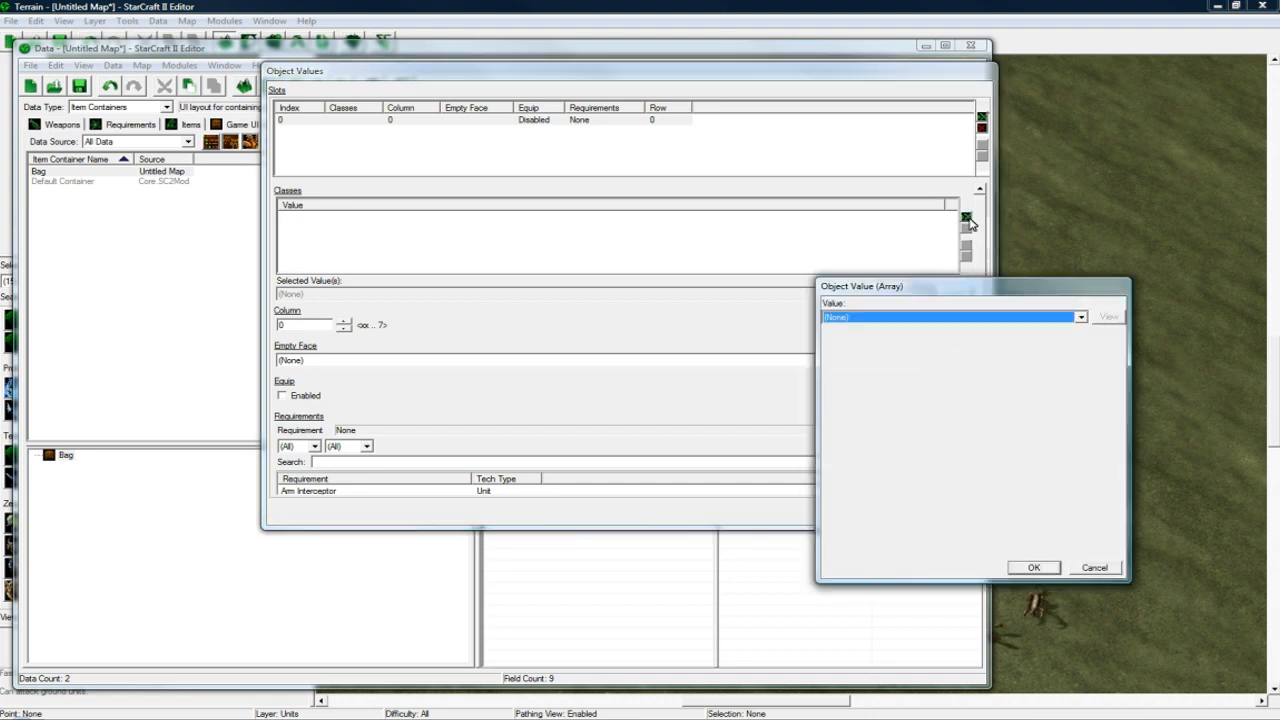
{"action": "left_click", "coordinate": [885, 317]}
{"action": "left_click", "coordinate": [877, 338]}
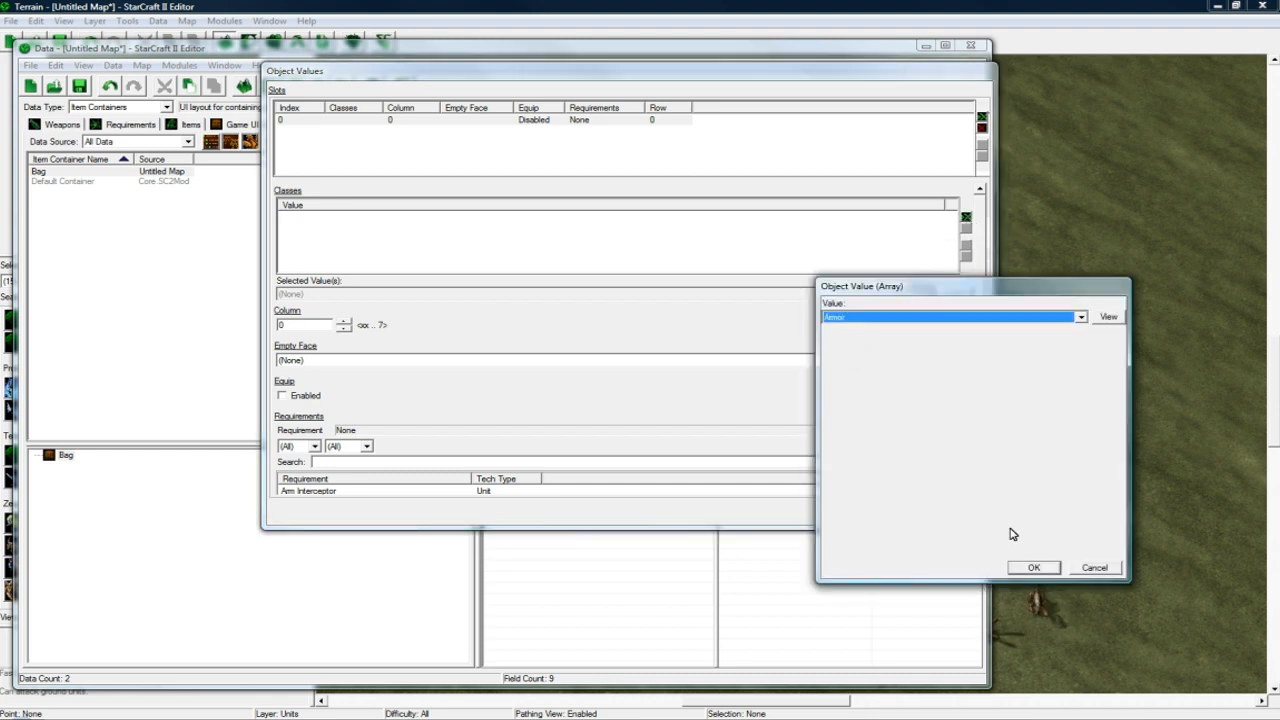
{"action": "left_click", "coordinate": [1036, 569]}
Add the Misc and Weapon item classes to the slot's allowed classes
{"action": "left_click", "coordinate": [966, 218]}
{"action": "left_click", "coordinate": [889, 317]}
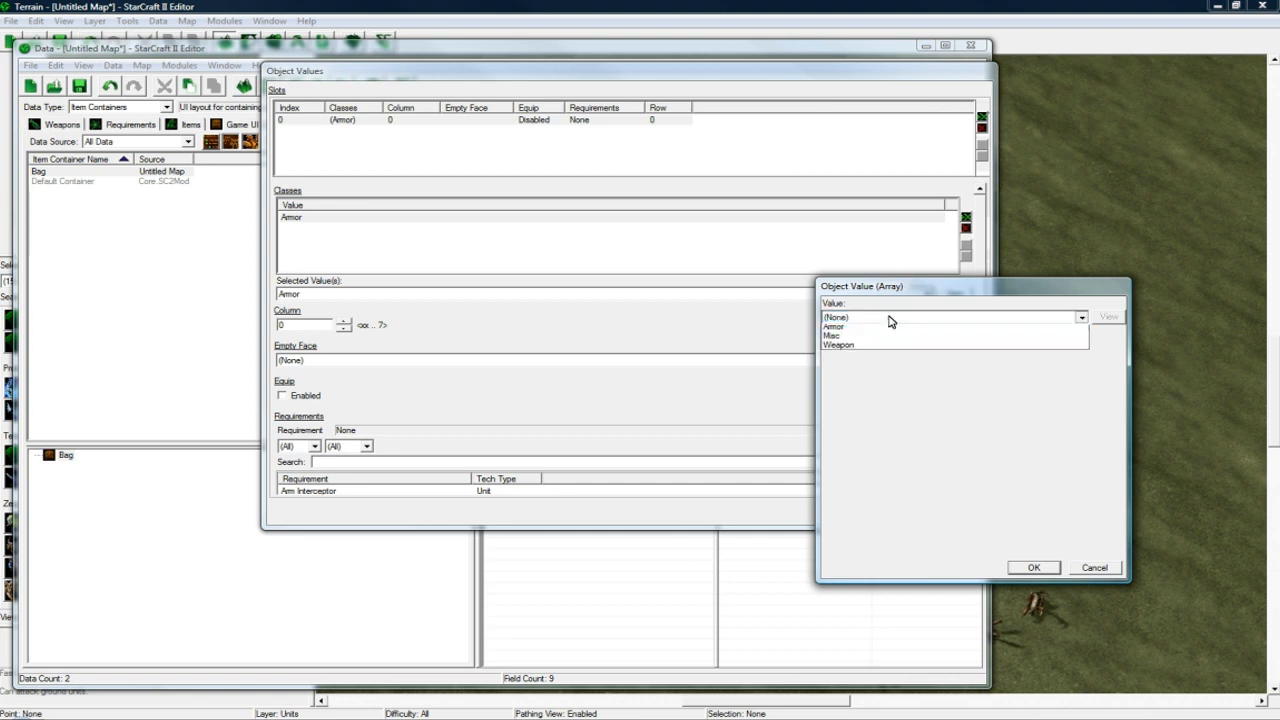
{"action": "left_click", "coordinate": [884, 349]}
{"action": "left_click", "coordinate": [1033, 567]}
{"action": "left_click", "coordinate": [966, 218]}
{"action": "left_click", "coordinate": [897, 317]}
{"action": "left_click", "coordinate": [875, 362]}
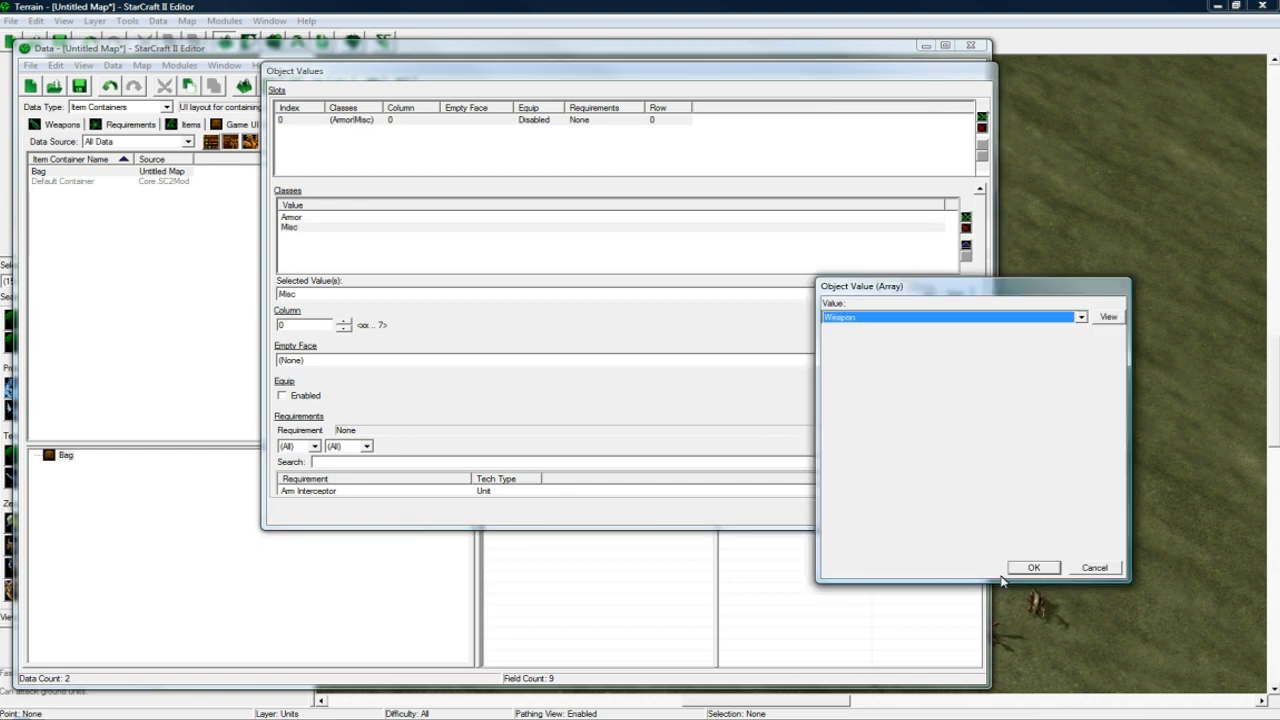
{"action": "left_click", "coordinate": [1030, 567]}
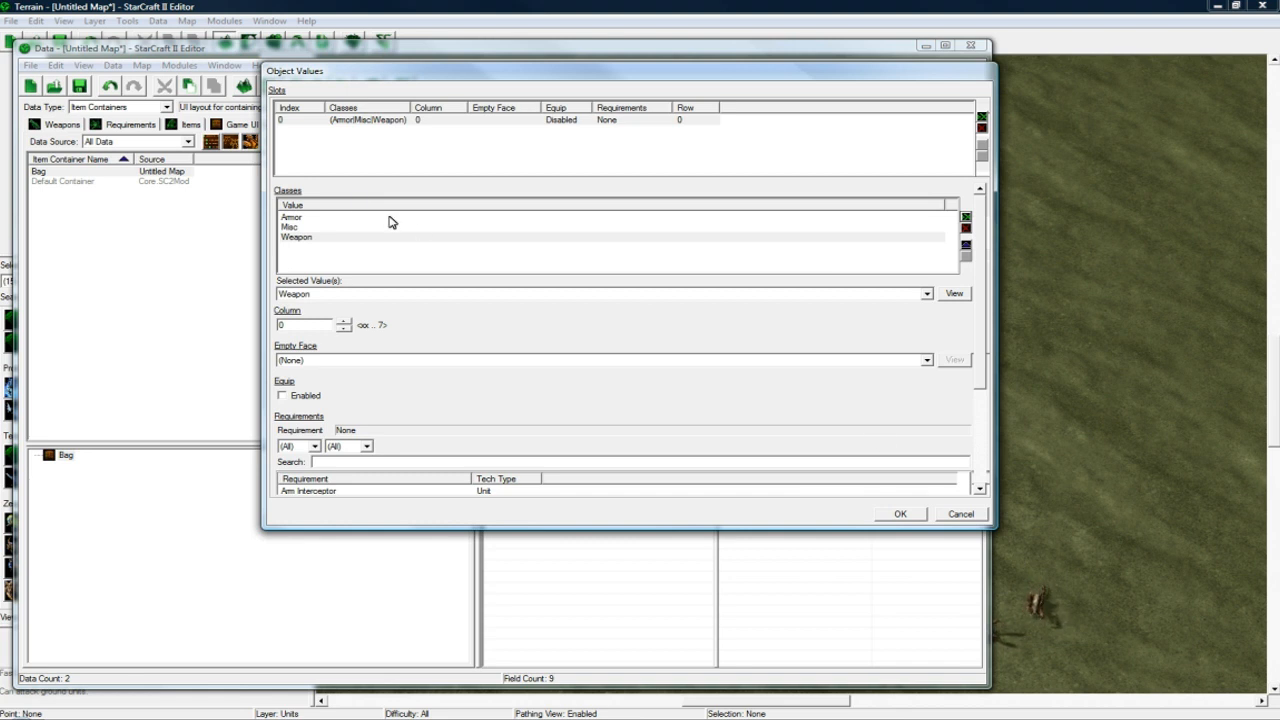
Review the Armor, Misc and Weapon entries in the slot's class list
{"action": "left_click", "coordinate": [323, 226]}
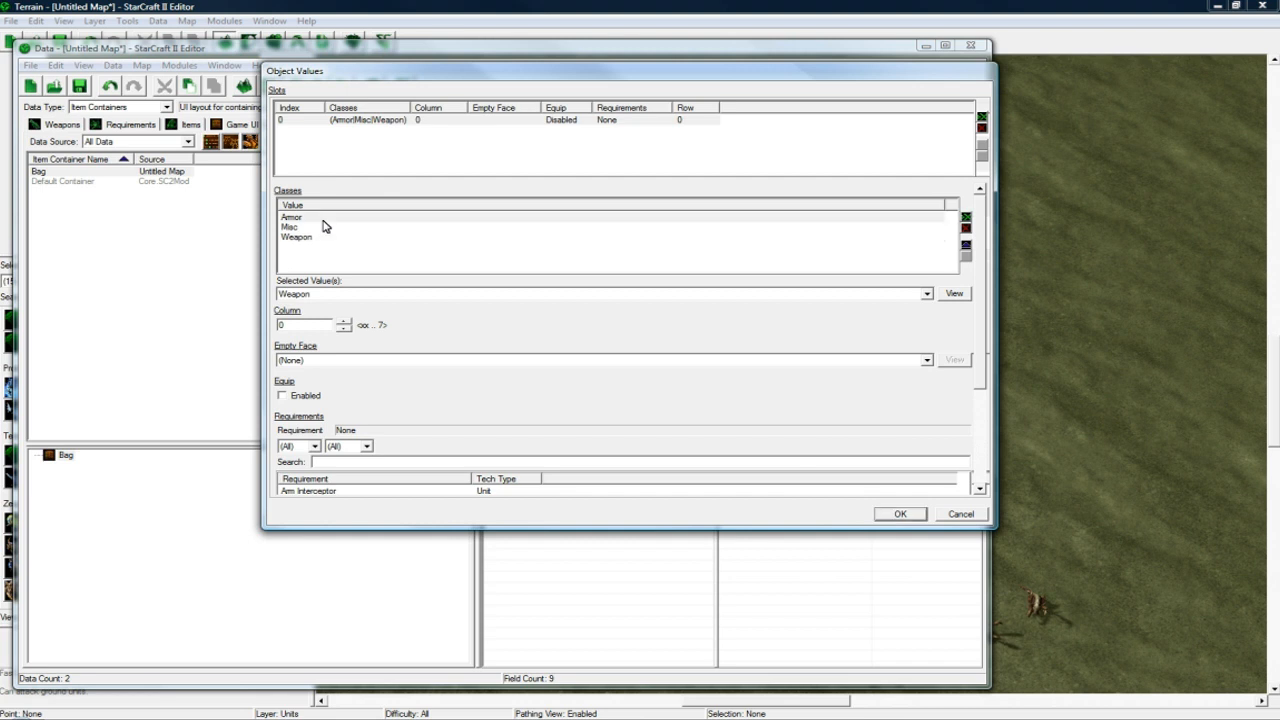
{"action": "left_click", "coordinate": [322, 237]}
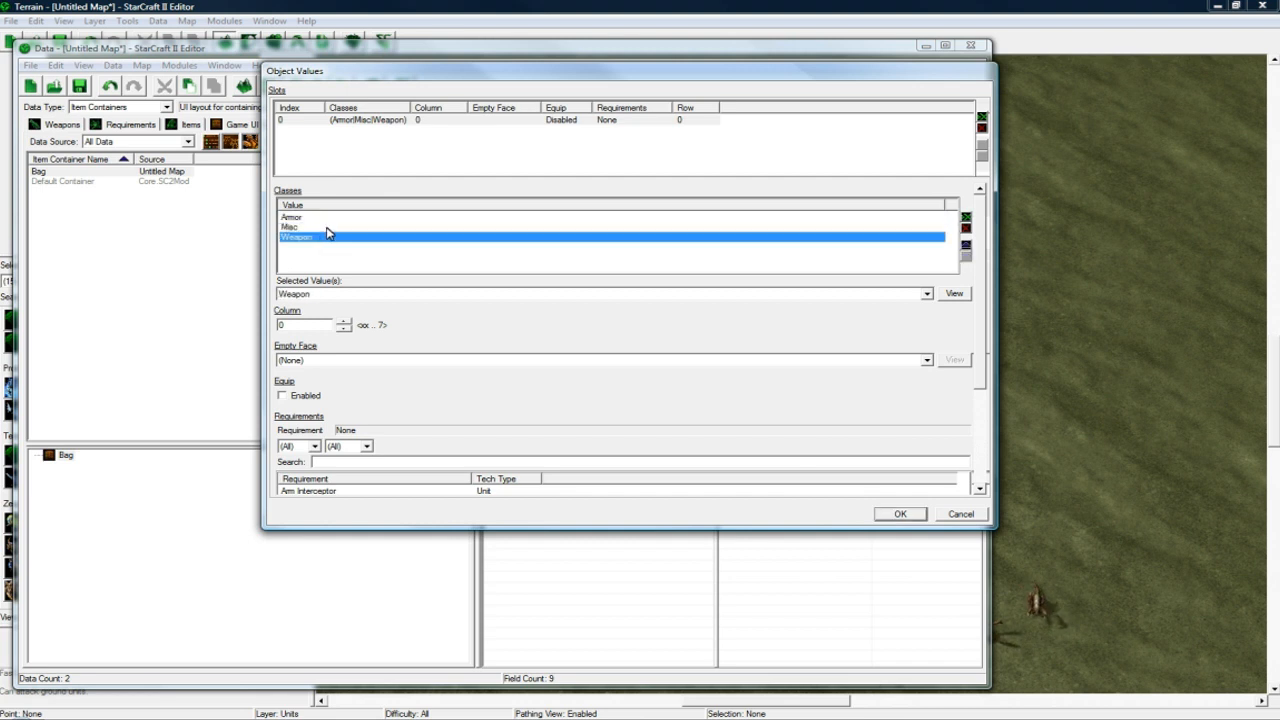
{"action": "left_click", "coordinate": [335, 227]}
{"action": "left_click", "coordinate": [337, 219]}
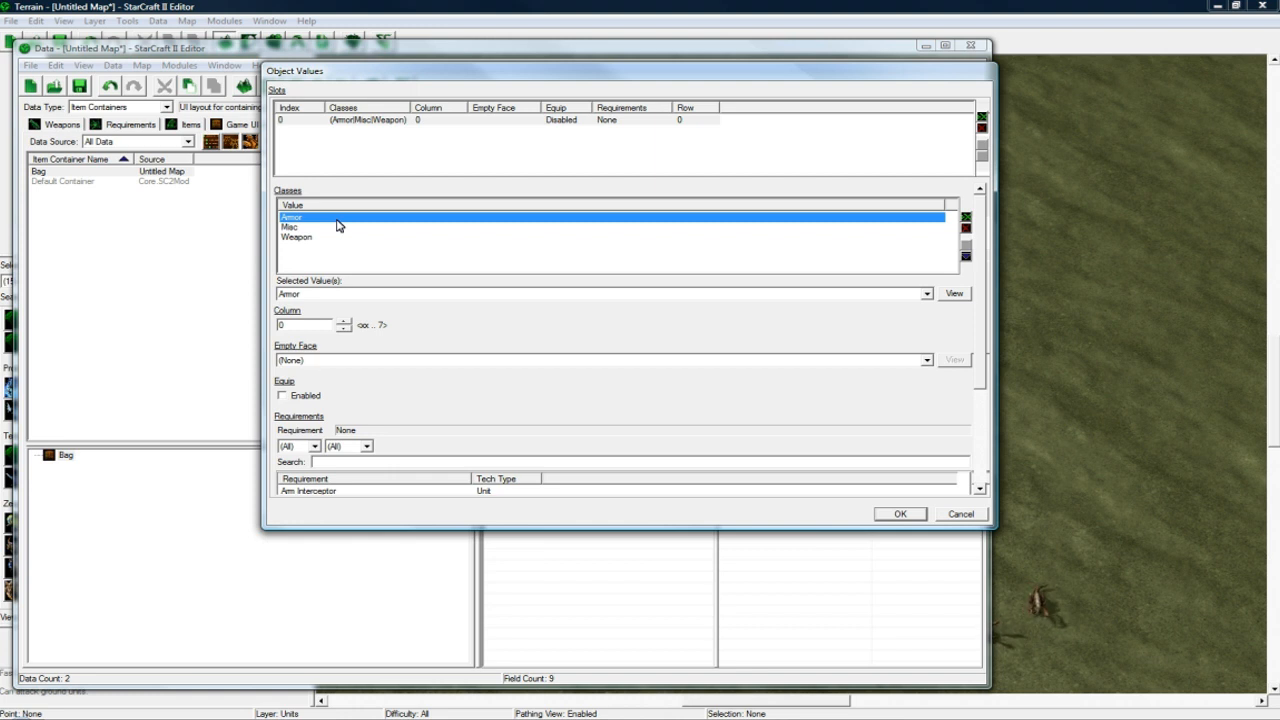
{"action": "left_click", "coordinate": [339, 228]}
{"action": "left_click", "coordinate": [340, 238]}
{"action": "left_click", "coordinate": [345, 228]}
{"action": "left_click", "coordinate": [358, 218]}
{"action": "left_click", "coordinate": [351, 228]}
{"action": "left_click", "coordinate": [351, 238]}
{"action": "left_click", "coordinate": [352, 228]}
{"action": "left_click", "coordinate": [360, 218]}
Duplicate the first Bag slot and set the copy's column to 1
{"action": "left_click", "coordinate": [315, 324]}
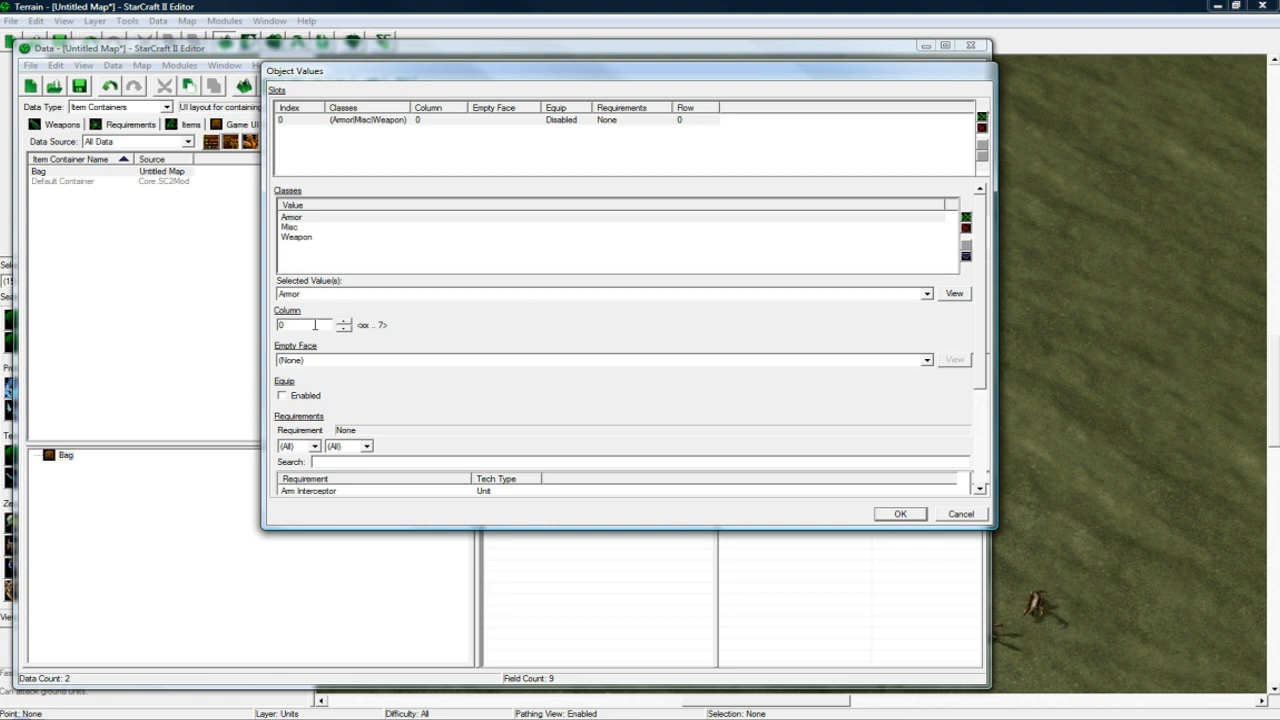
{"action": "scroll", "coordinate": [980, 280], "scroll_direction": "down", "scroll_amount": 5}
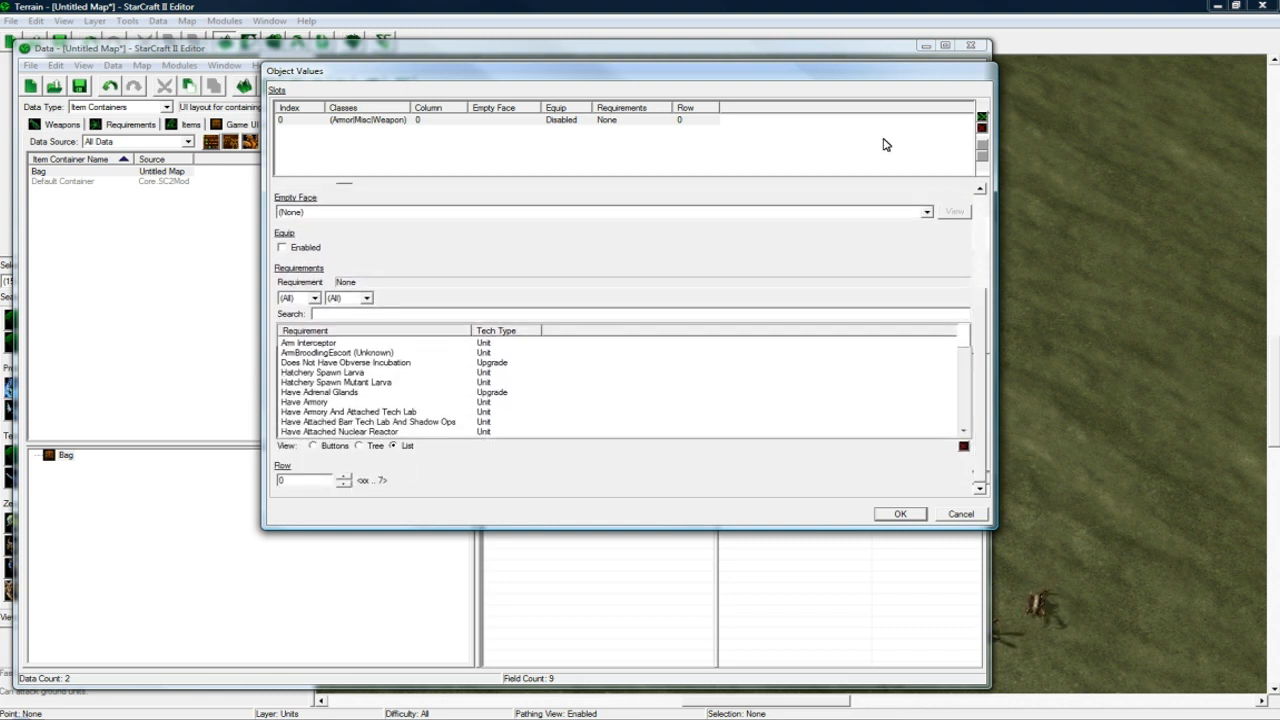
{"action": "left_click", "coordinate": [702, 122]}
{"action": "left_click", "coordinate": [706, 150]}
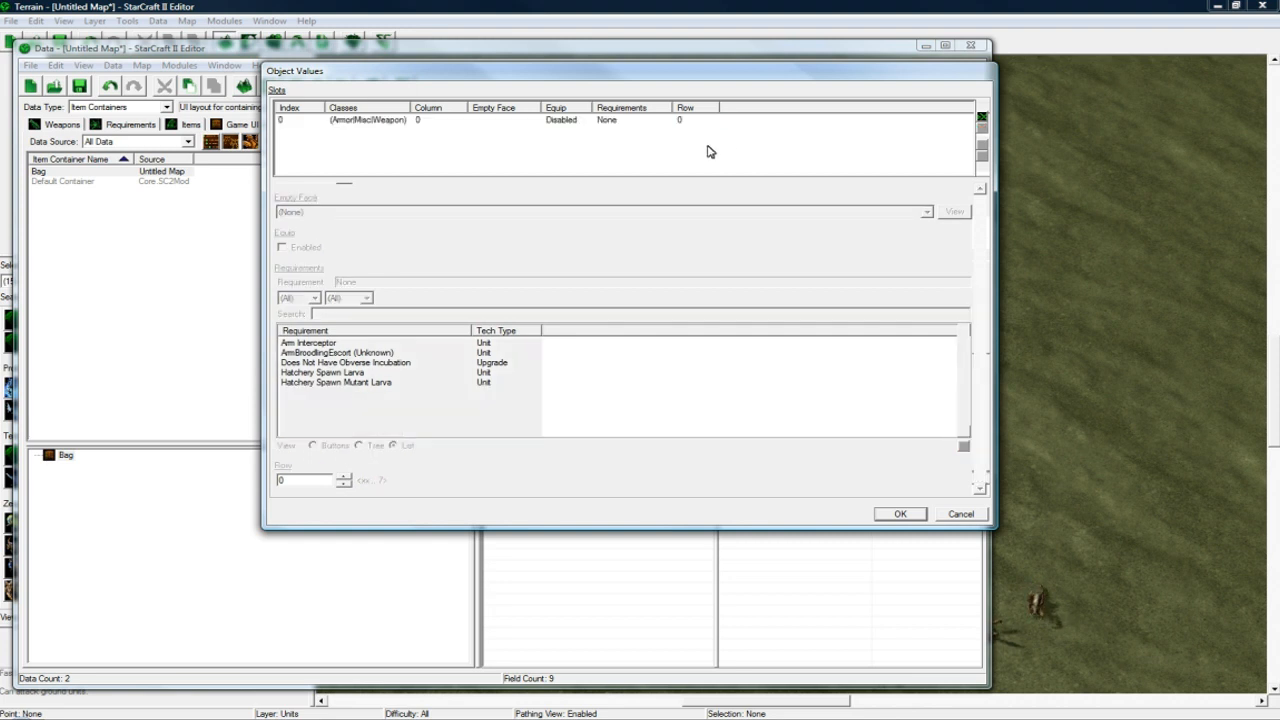
{"action": "left_click", "coordinate": [682, 121]}
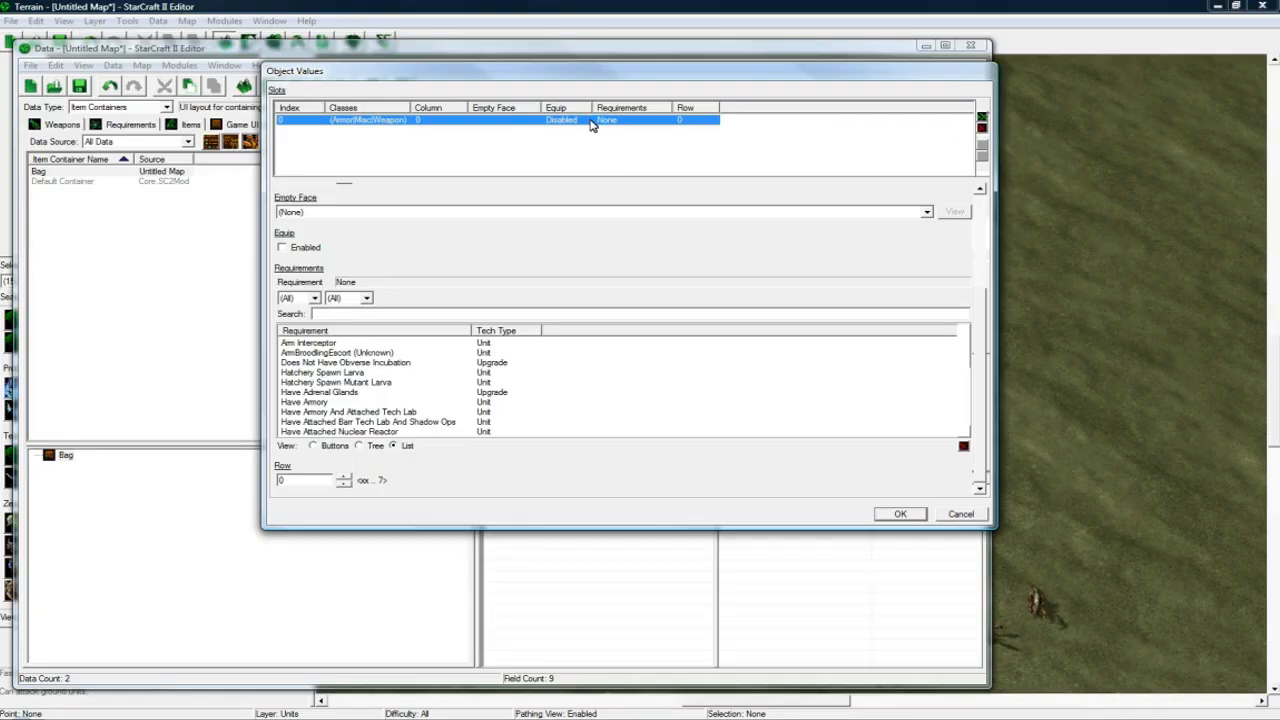
{"action": "key", "text": "ctrl+v"}
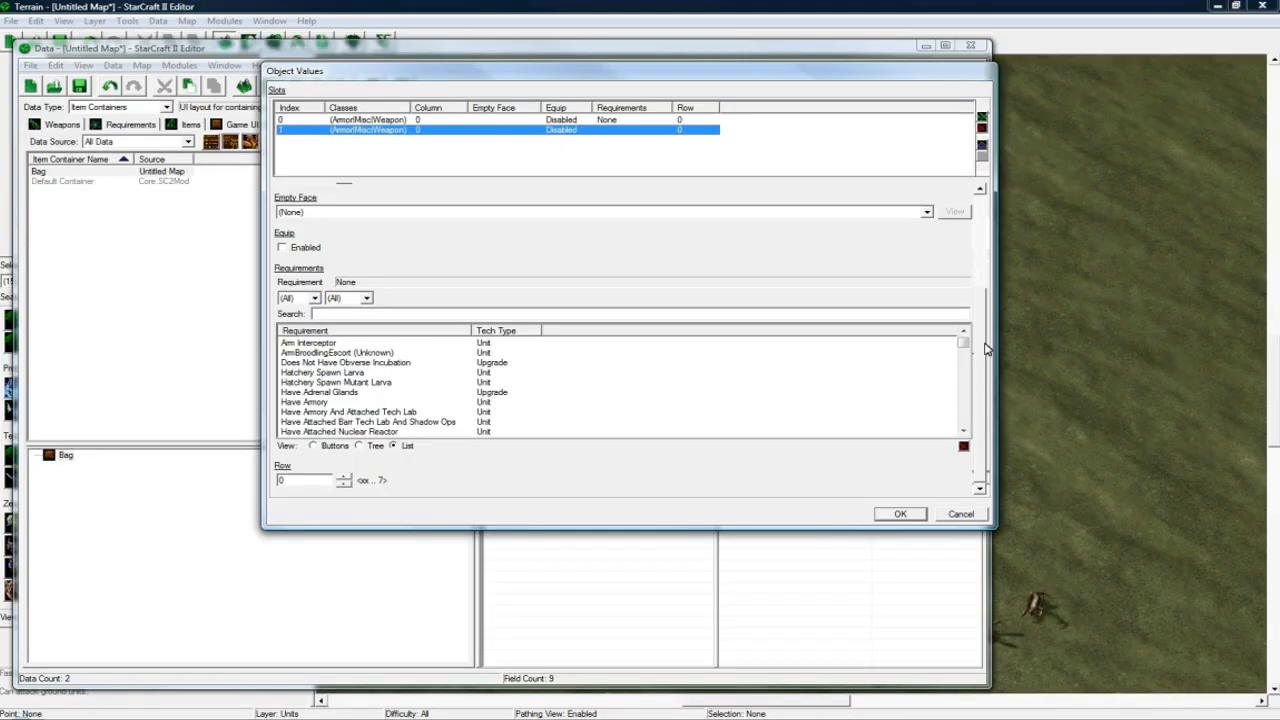
{"action": "left_click_drag", "start_coordinate": [976, 316], "coordinate": [978, 280]}
{"action": "left_click_drag", "start_coordinate": [312, 232], "coordinate": [240, 225]}
{"action": "type", "text": "1"}
Duplicate the second Bag slot and set the copy's column to 0 and row to 1
{"action": "left_click", "coordinate": [422, 134]}
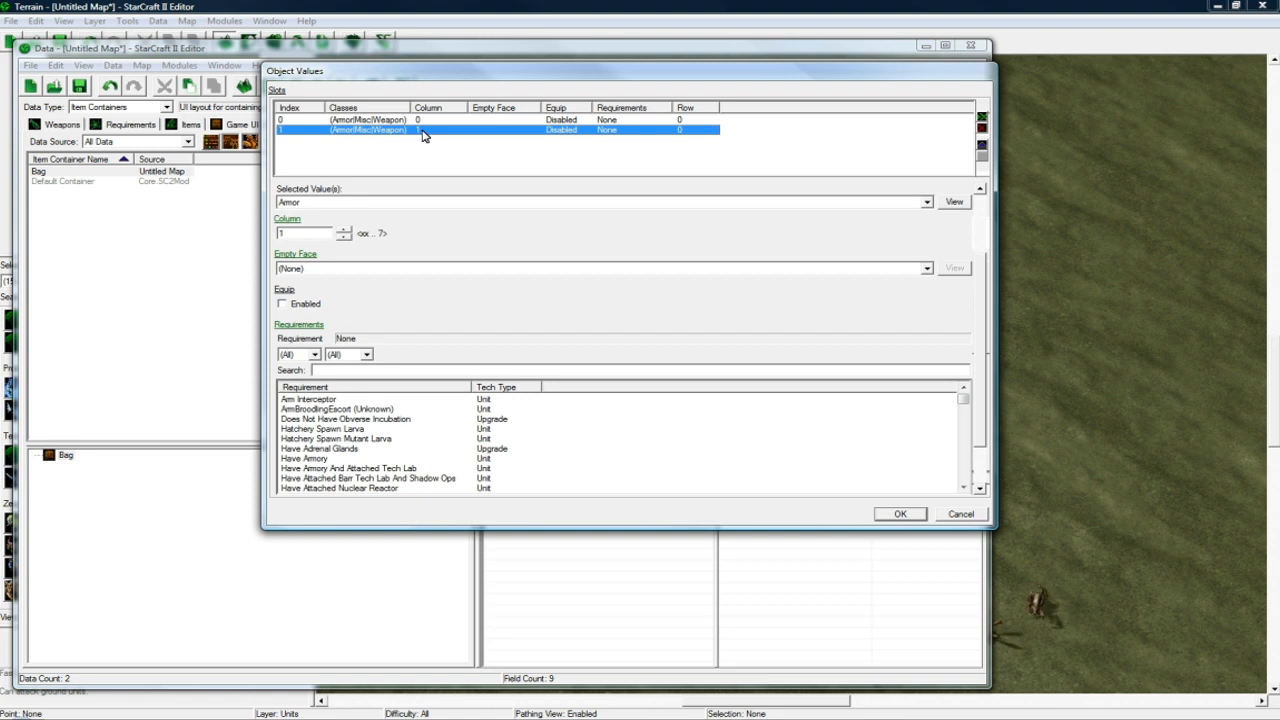
{"action": "key", "text": "ctrl+c"}
{"action": "key", "text": "ctrl+v"}
{"action": "left_click_drag", "start_coordinate": [301, 234], "coordinate": [262, 231]}
{"action": "type", "text": "0"}
{"action": "left_click_drag", "start_coordinate": [978, 346], "coordinate": [976, 394]}
{"action": "left_click_drag", "start_coordinate": [305, 480], "coordinate": [271, 476]}
{"action": "type", "text": "1"}
Duplicate the third Bag slot, set the copy's column to 1 and apply the slot list
{"action": "left_click", "coordinate": [394, 143]}
{"action": "key", "text": "ctrl+c"}
{"action": "key", "text": "ctrl+v"}
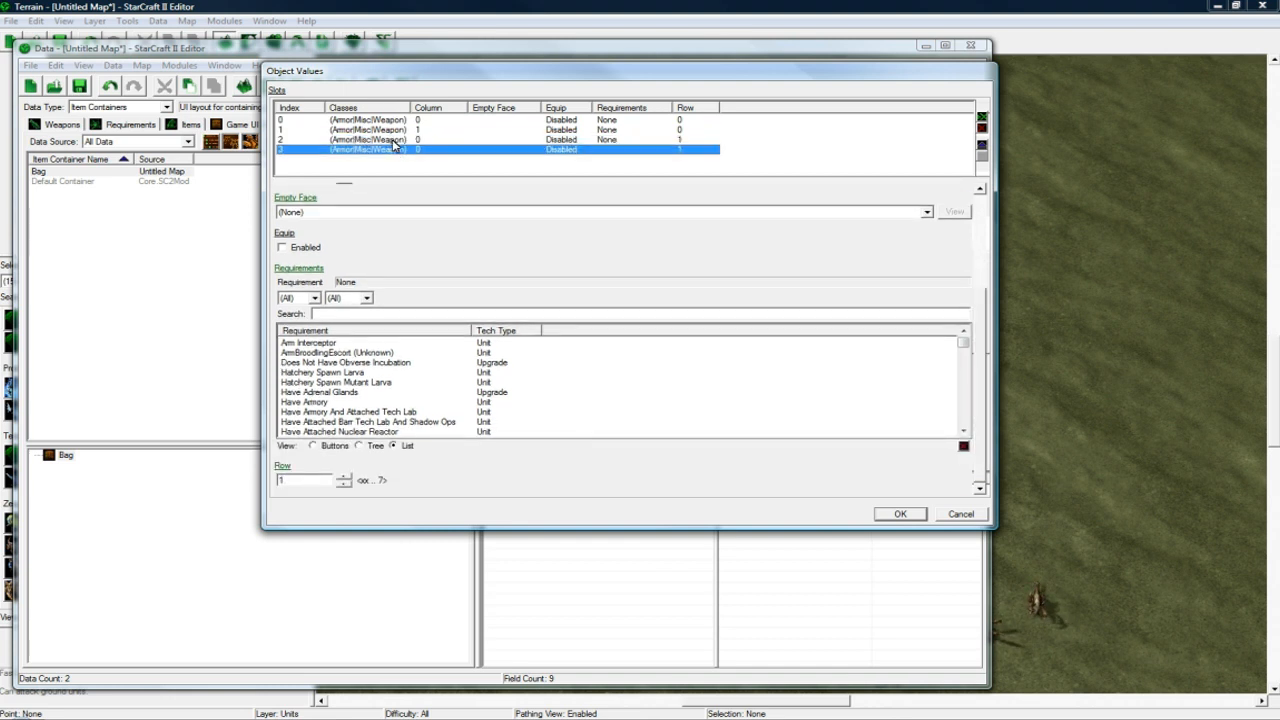
{"action": "left_click_drag", "start_coordinate": [983, 375], "coordinate": [980, 308]}
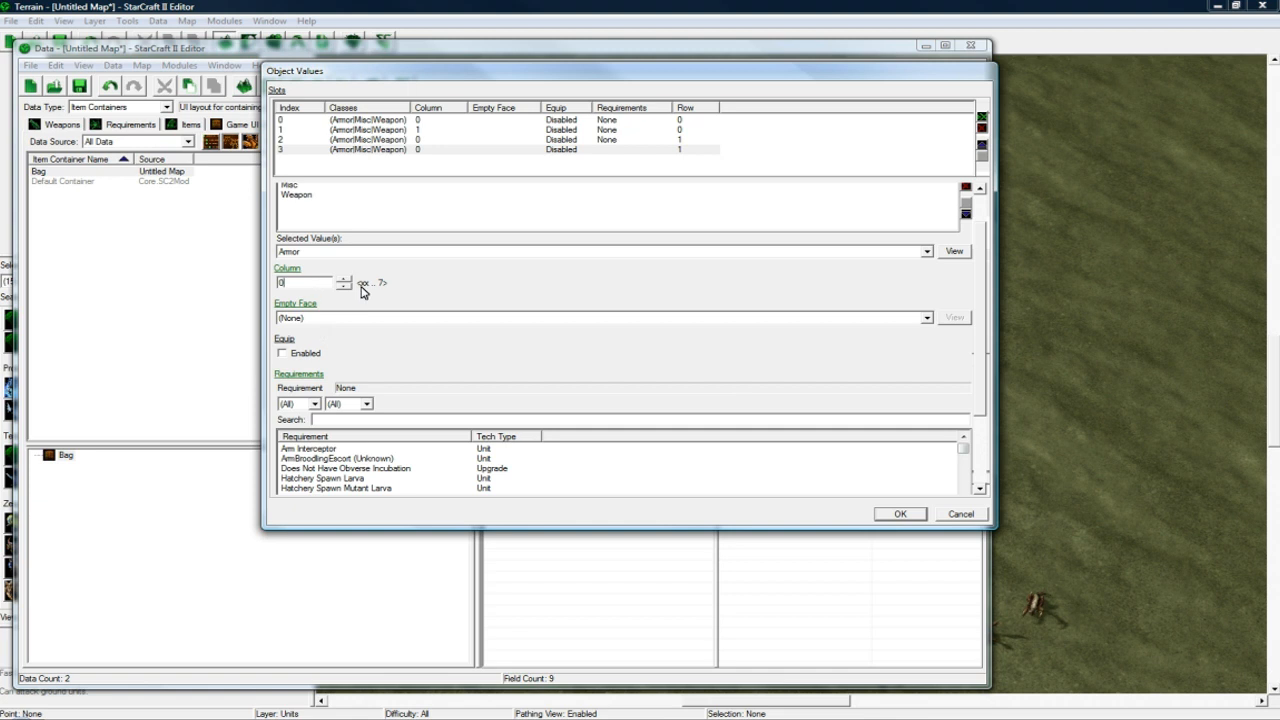
{"action": "left_click_drag", "start_coordinate": [303, 283], "coordinate": [277, 284]}
{"action": "type", "text": "1"}
{"action": "left_click_drag", "start_coordinate": [977, 331], "coordinate": [974, 282]}
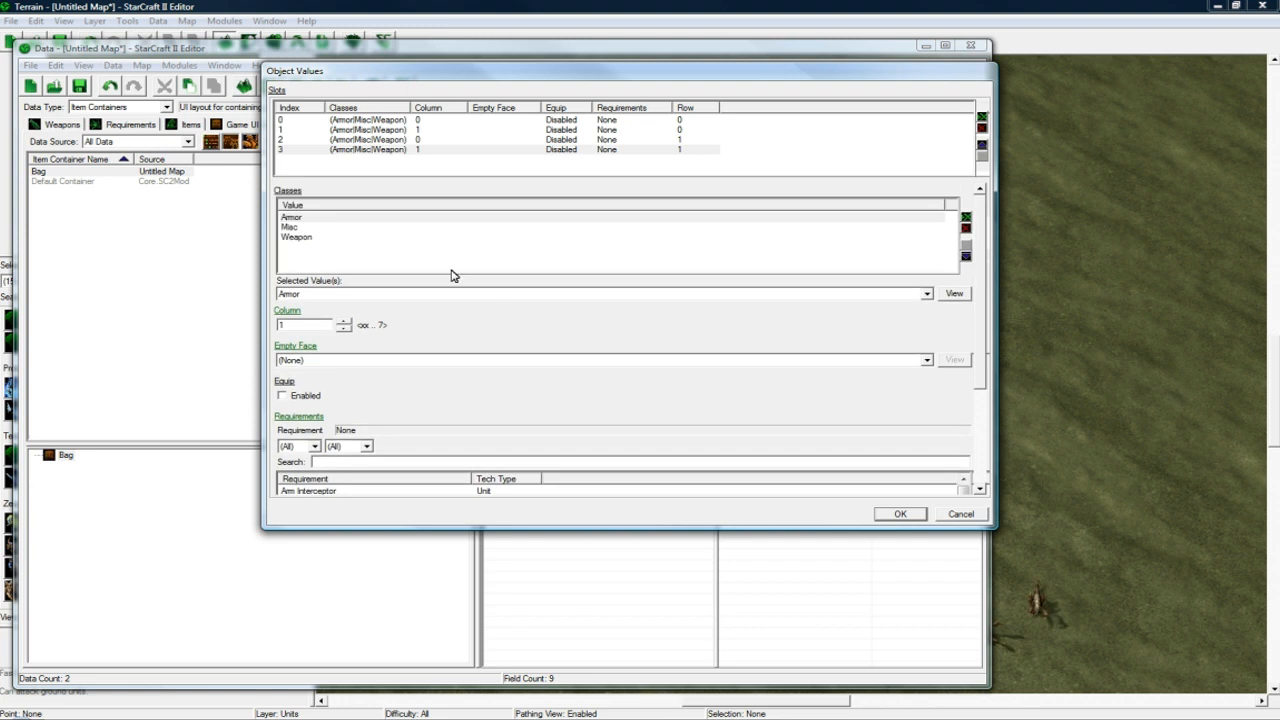
{"action": "left_click", "coordinate": [420, 150]}
{"action": "left_click", "coordinate": [432, 120]}
{"action": "left_click", "coordinate": [428, 140]}
{"action": "left_click", "coordinate": [900, 514]}
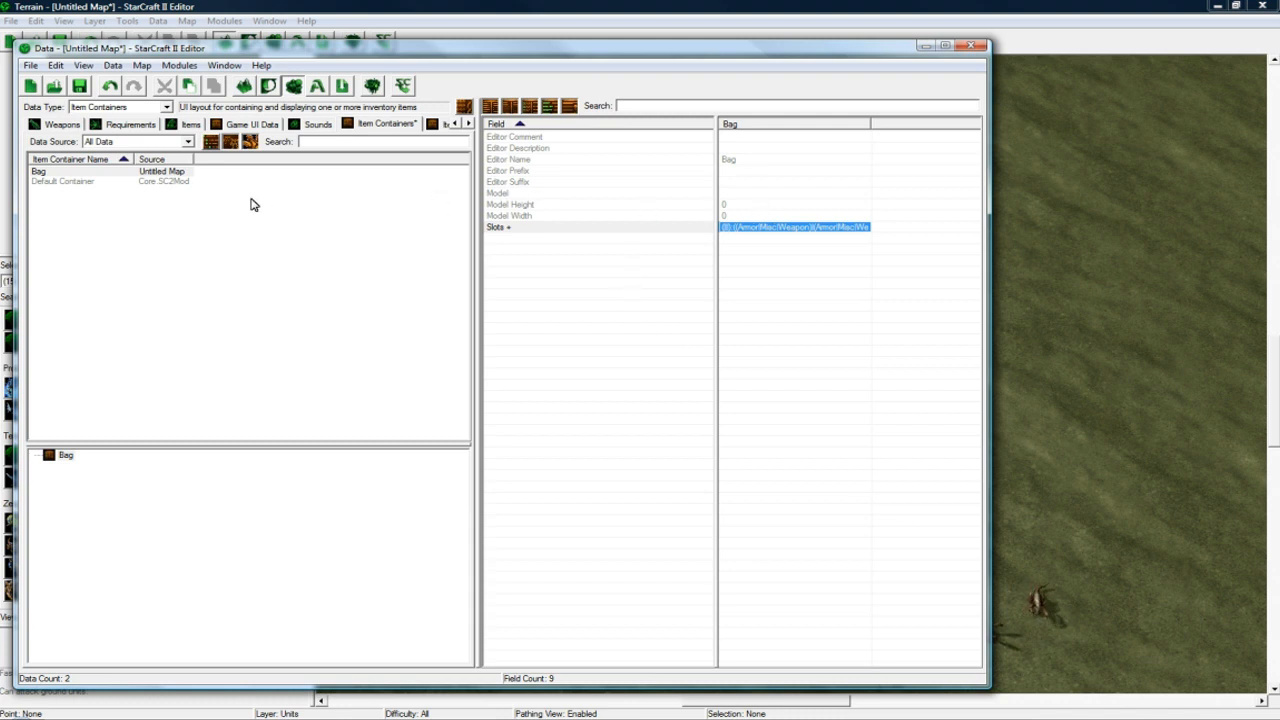
Create a new item container named Equipment with the suggested ID Equipment
{"action": "left_click", "coordinate": [88, 172]}
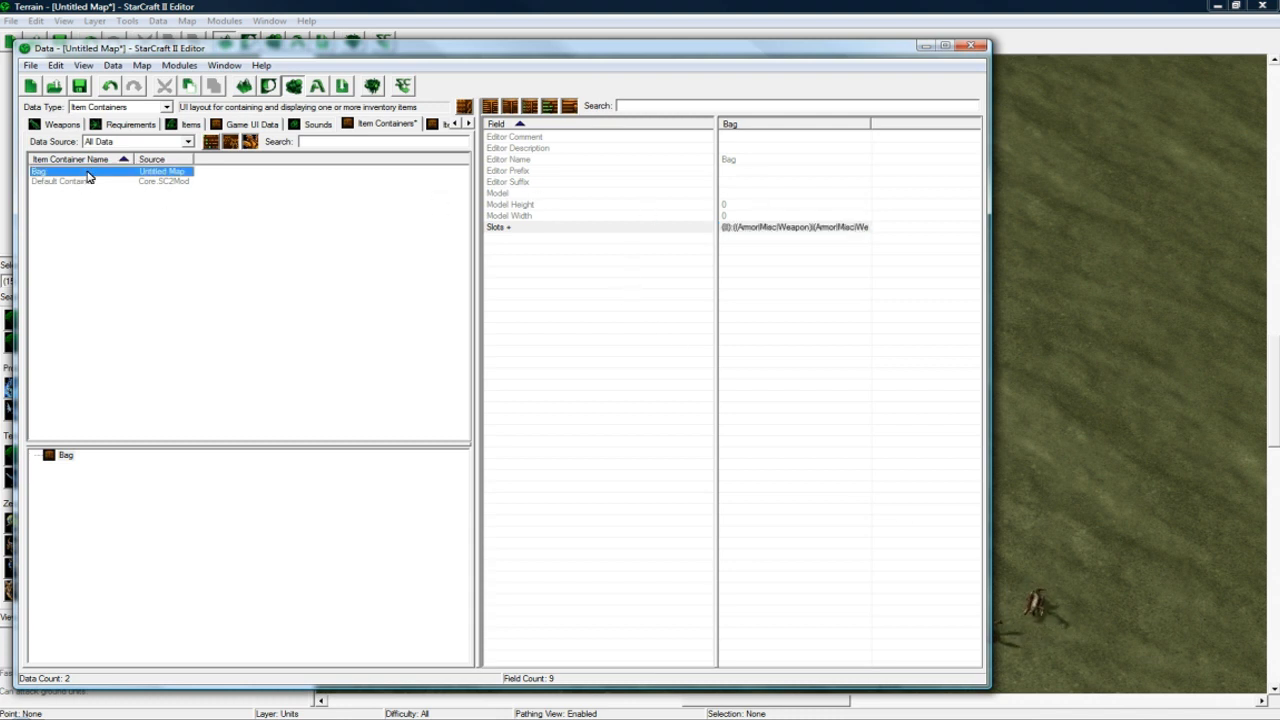
{"action": "right_click", "coordinate": [88, 177]}
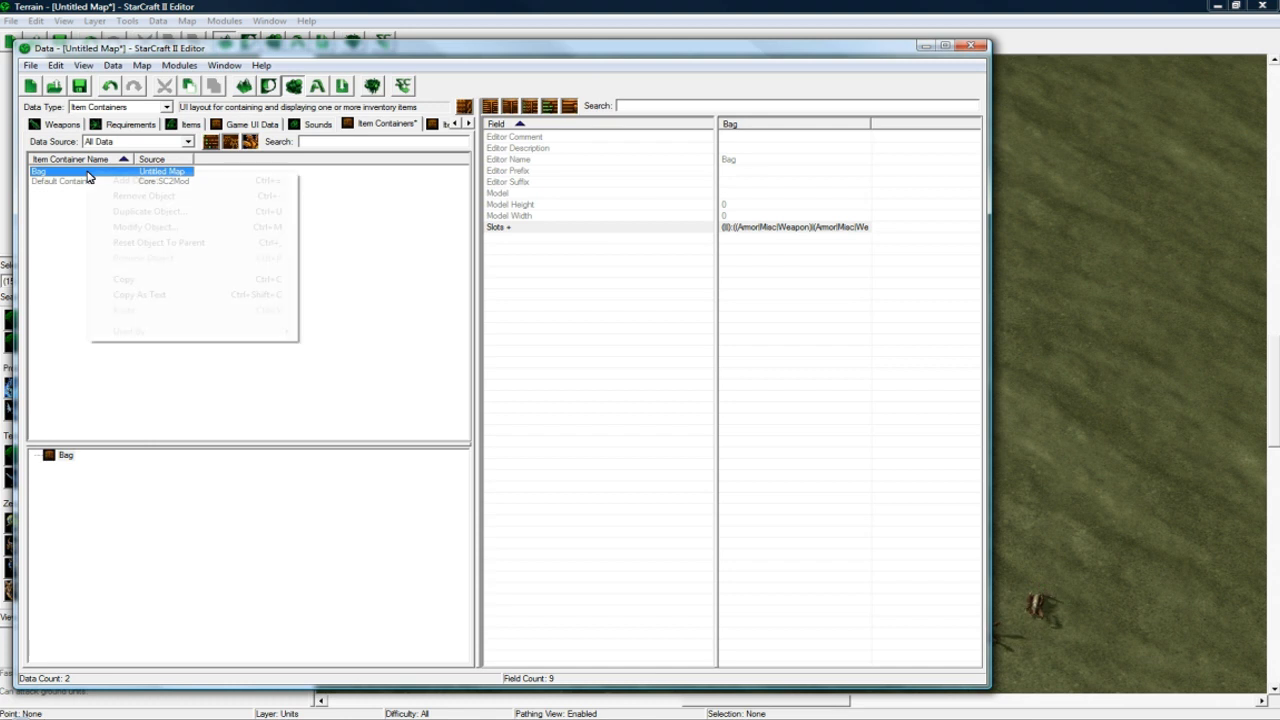
{"action": "left_click", "coordinate": [108, 176]}
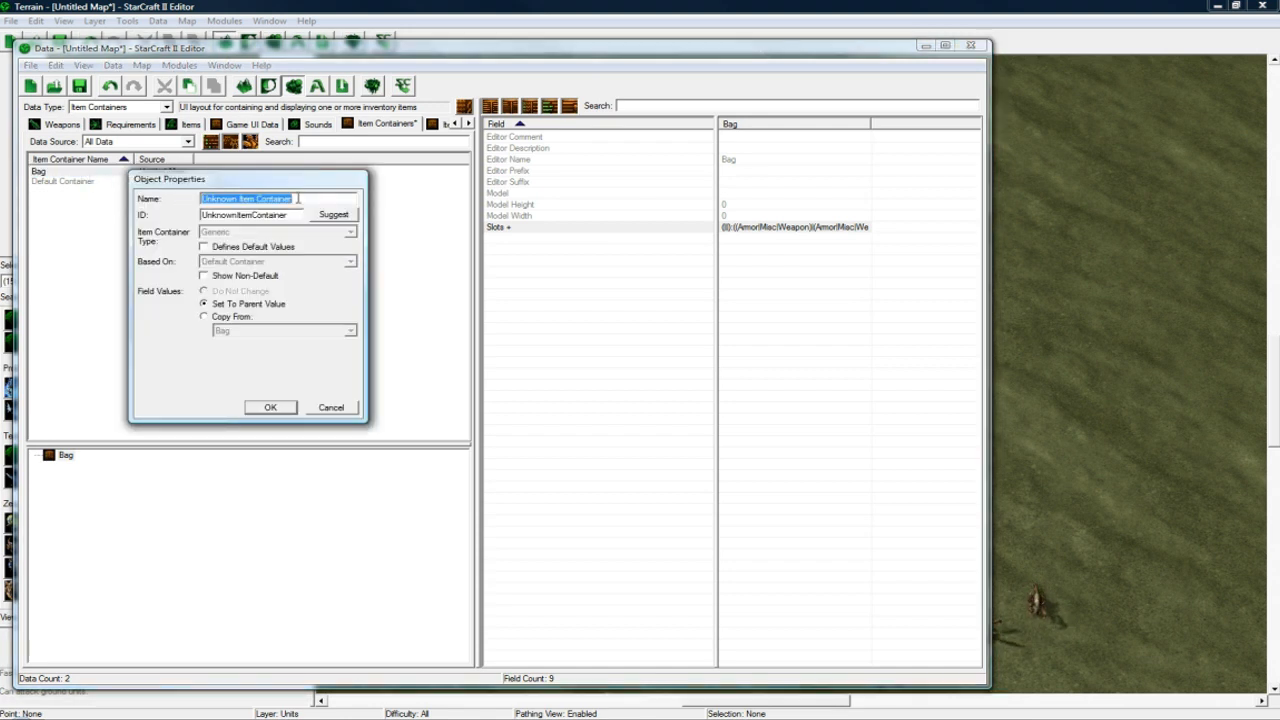
{"action": "type", "text": "Equip"}
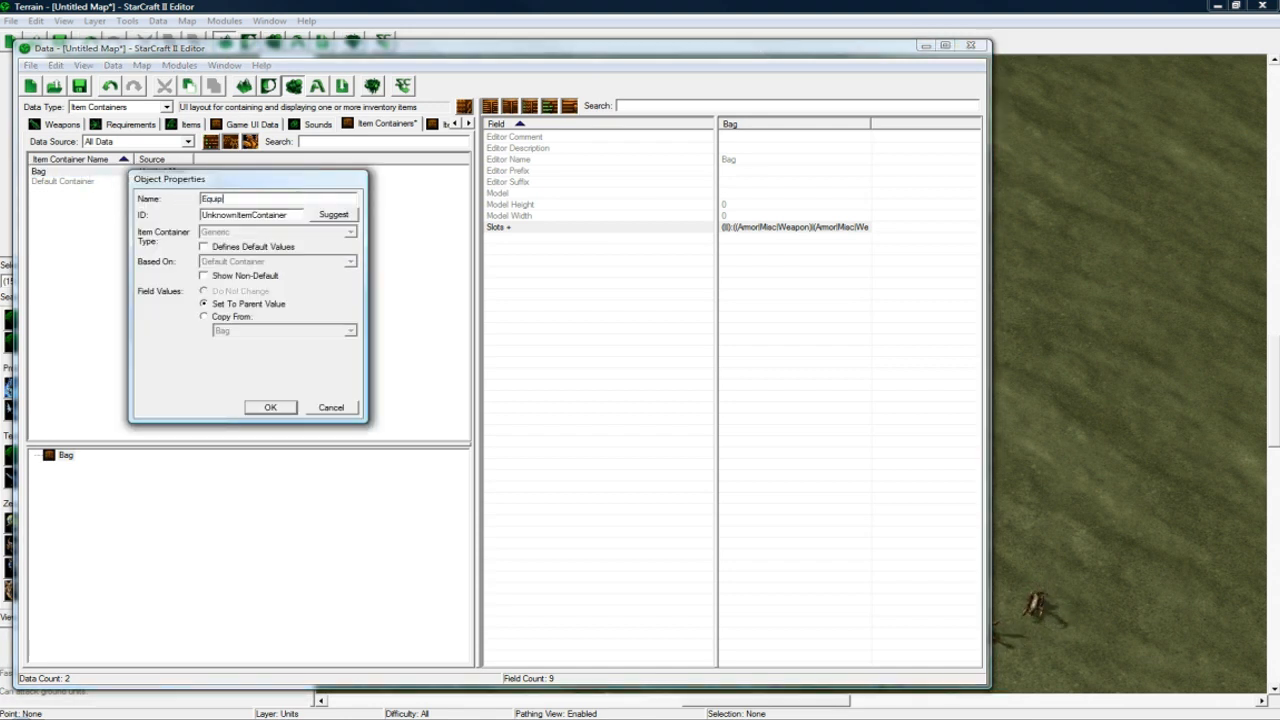
{"action": "left_click", "coordinate": [323, 214]}
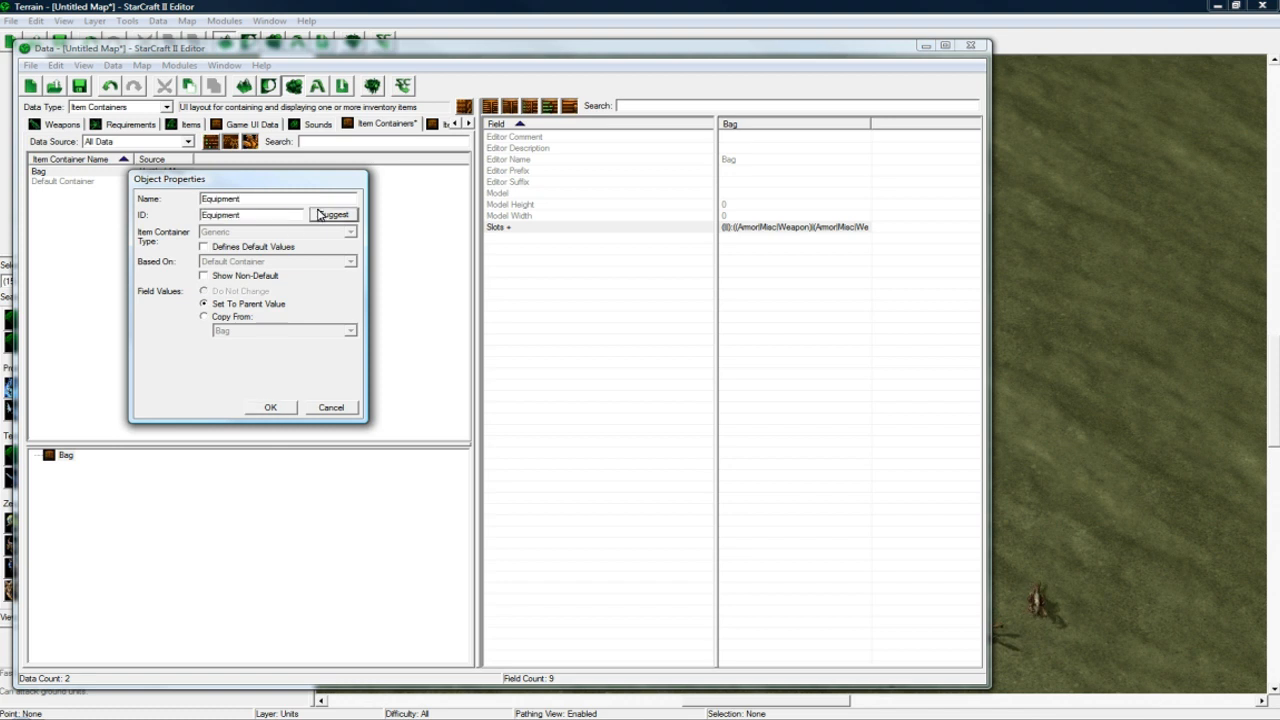
{"action": "left_click", "coordinate": [291, 408]}
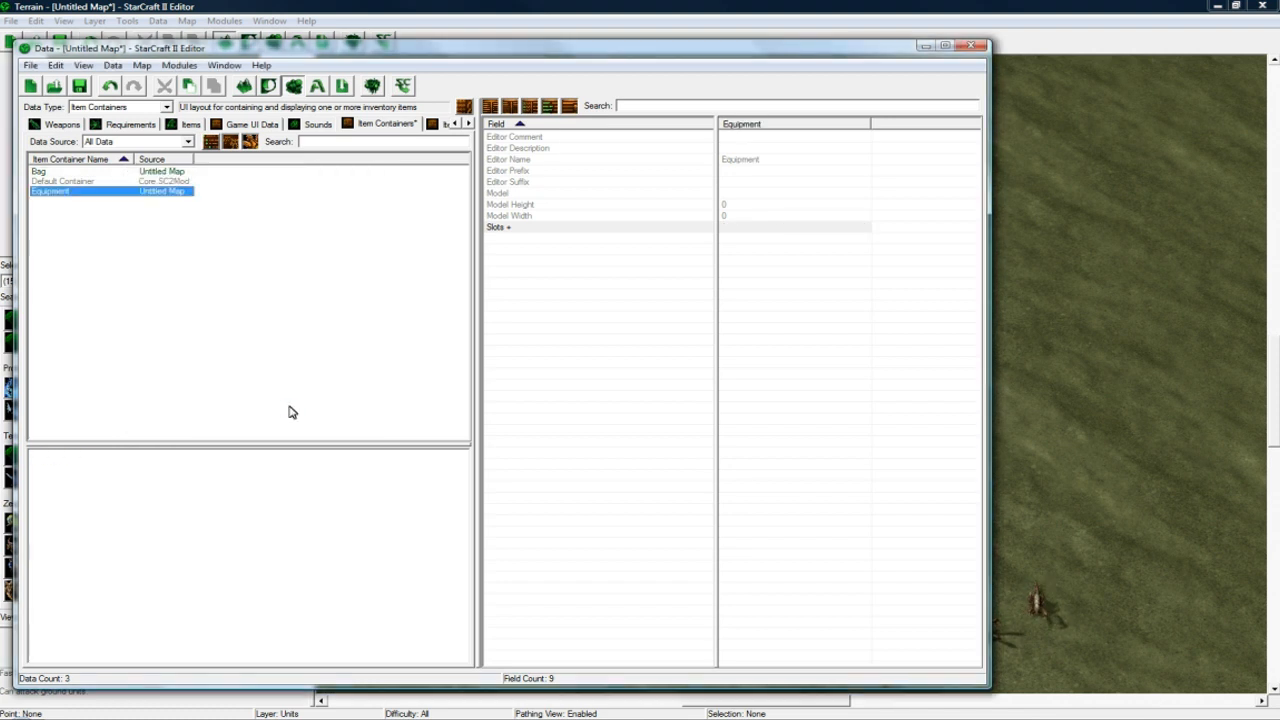
Set the Equipment container's model to Zealot
{"action": "left_click", "coordinate": [744, 195]}
{"action": "double_click", "coordinate": [744, 196]}
{"action": "type", "text": "Zealot"}
{"action": "key", "text": "Return"}
{"action": "left_click", "coordinate": [890, 129]}
Set the Equipment container's model height to 400 and model width to 300
{"action": "double_click", "coordinate": [734, 206]}
{"action": "type", "text": "400"}
{"action": "key", "text": "Return"}
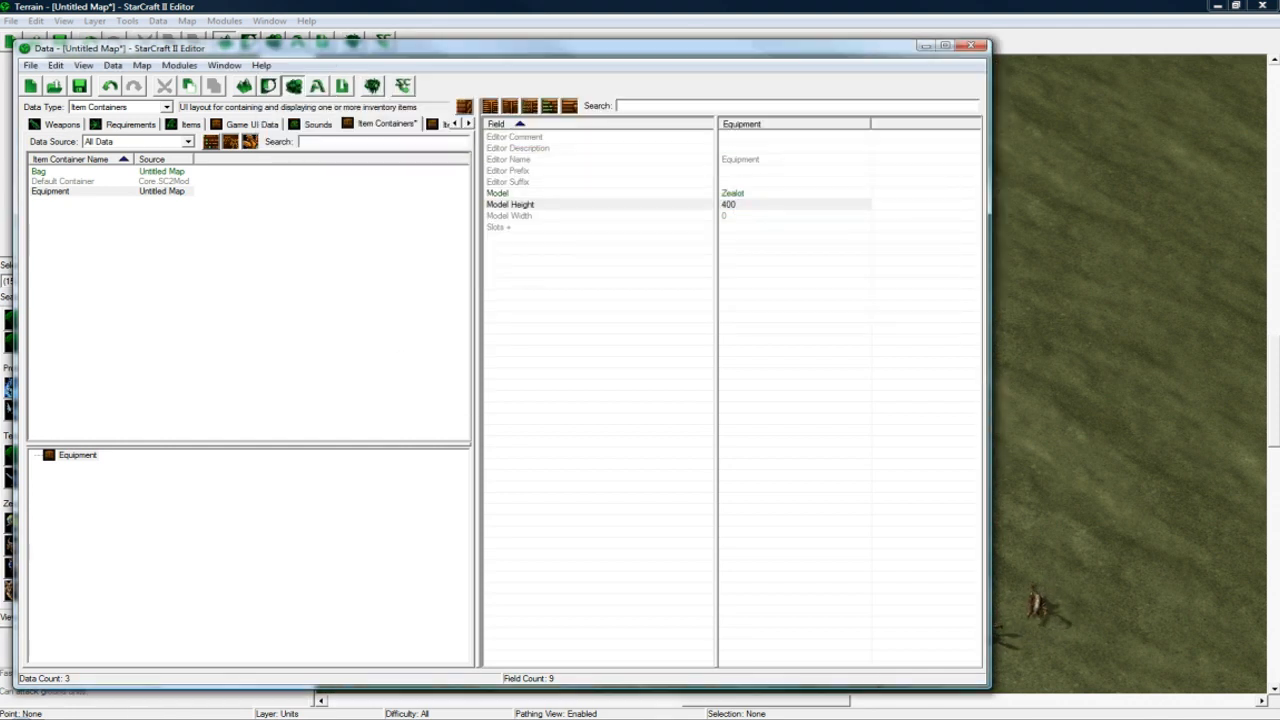
{"action": "double_click", "coordinate": [734, 217]}
{"action": "type", "text": "30"}
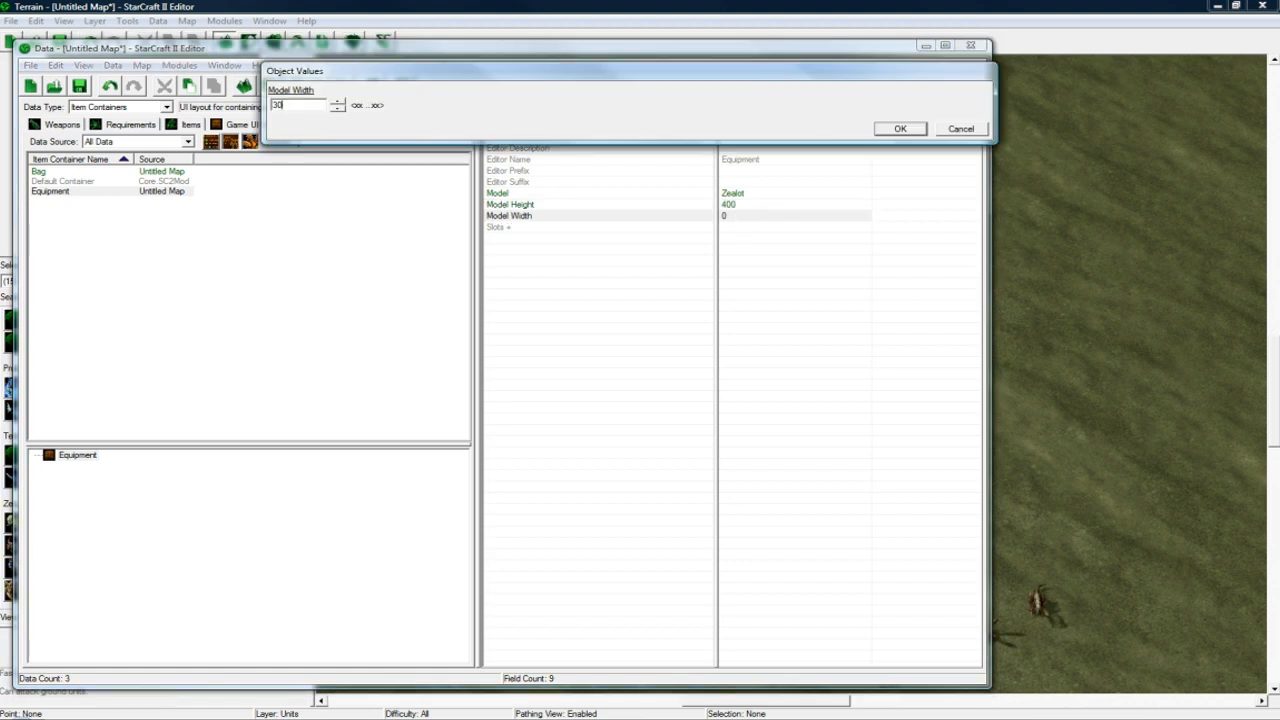
{"action": "type", "text": "0"}
{"action": "key", "text": "Return"}
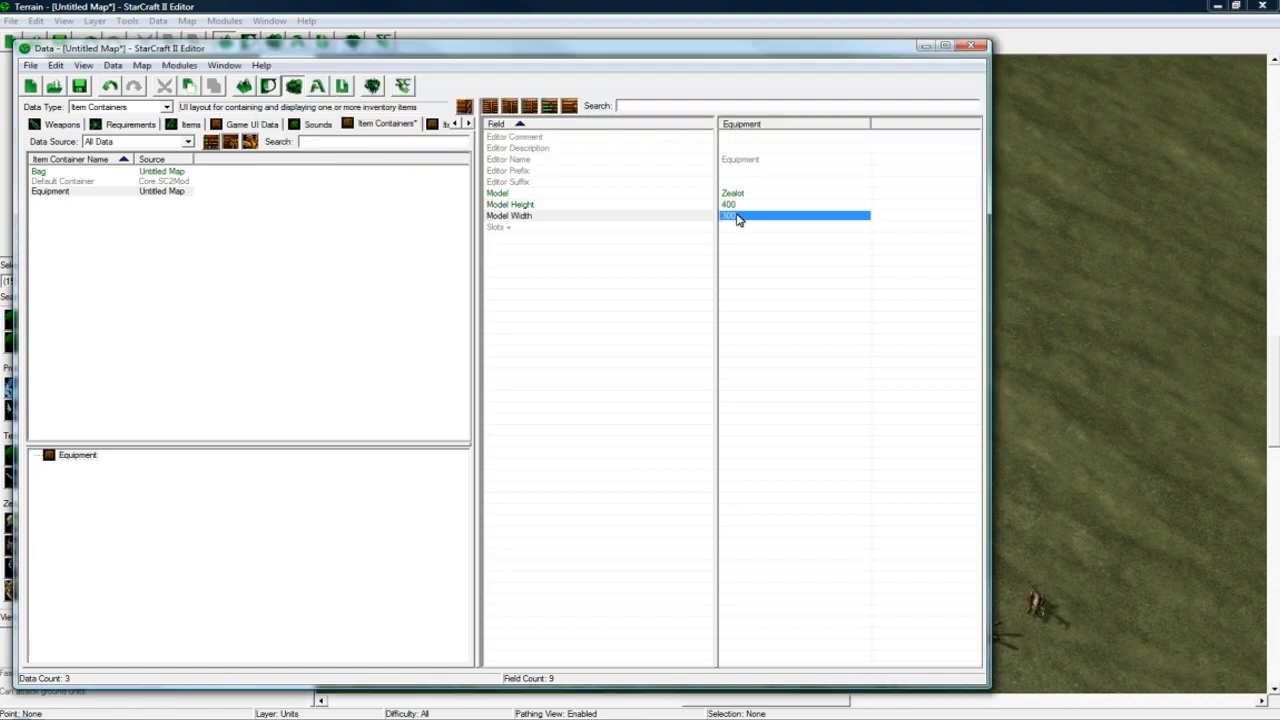
Add a slot to the Equipment container and set its row to 3
{"action": "left_click", "coordinate": [741, 228]}
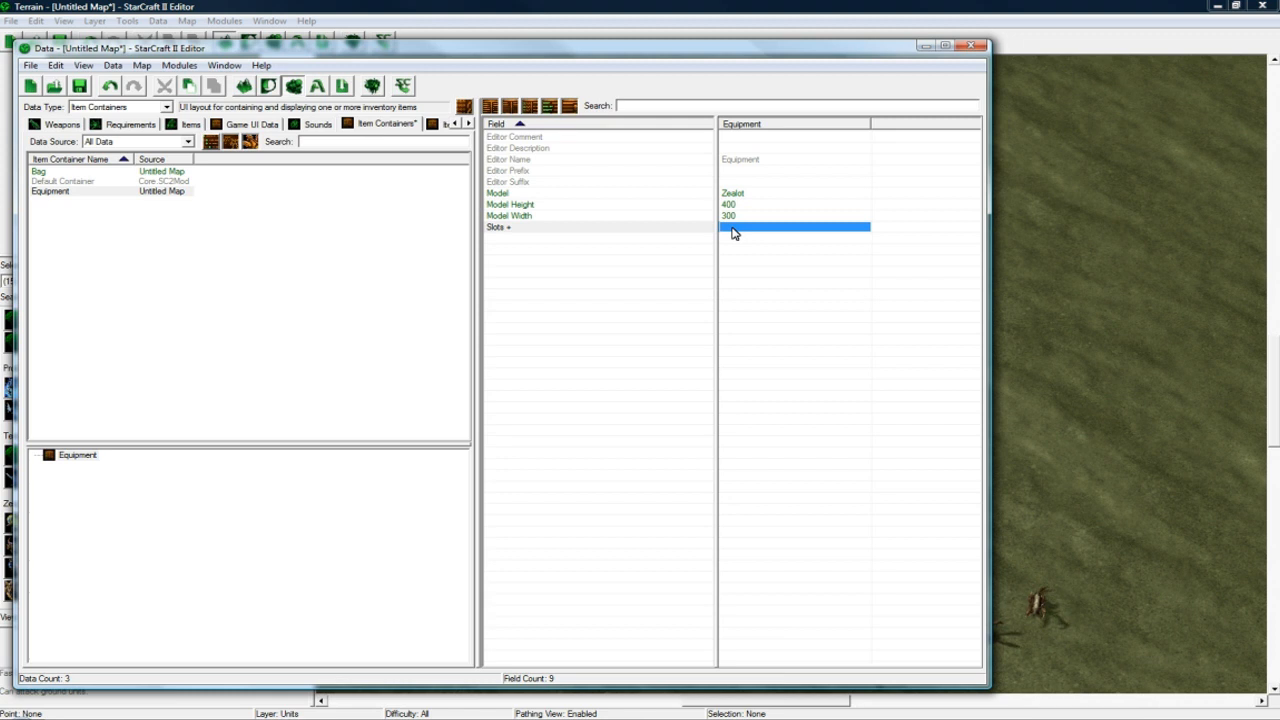
{"action": "double_click", "coordinate": [734, 232]}
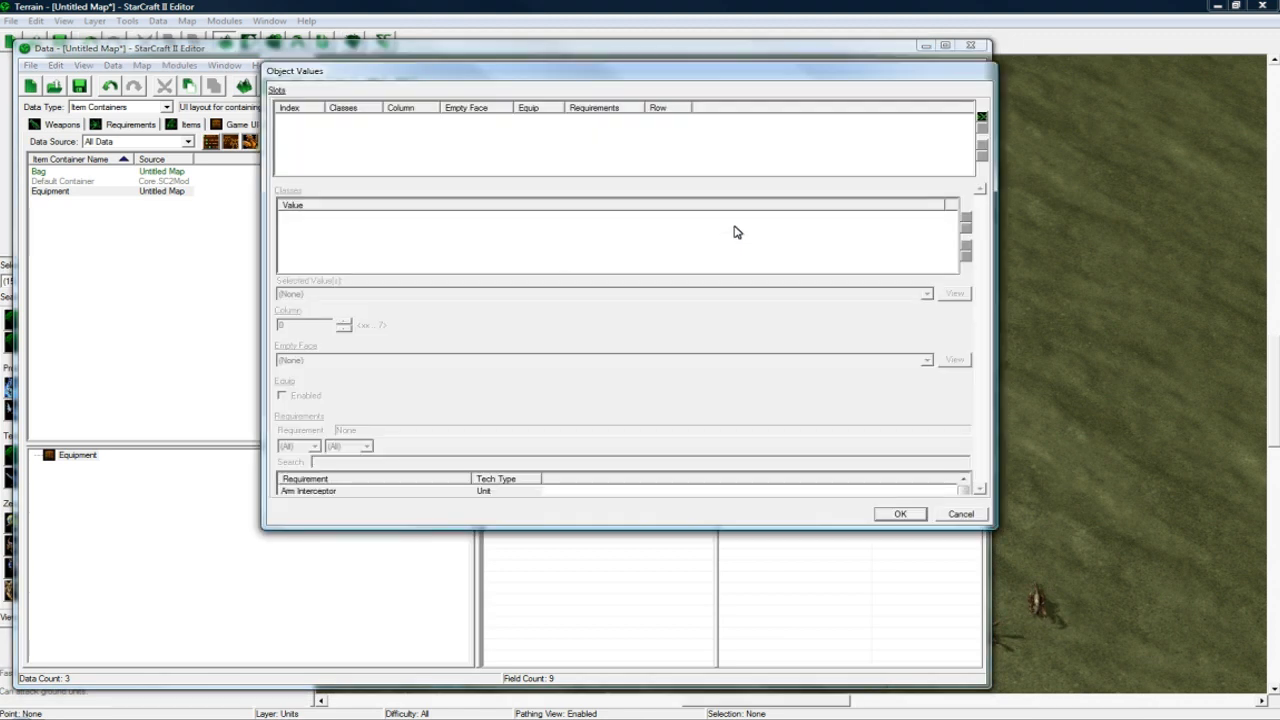
{"action": "left_click", "coordinate": [981, 118]}
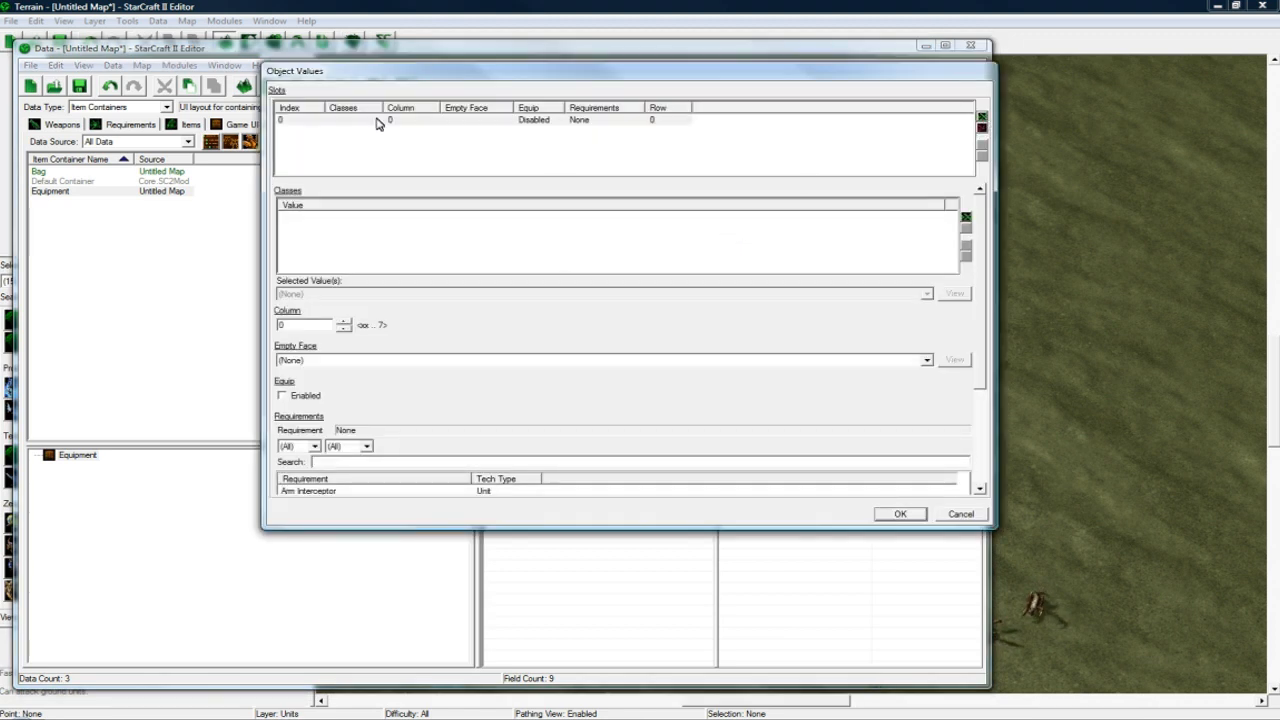
{"action": "left_click", "coordinate": [379, 122]}
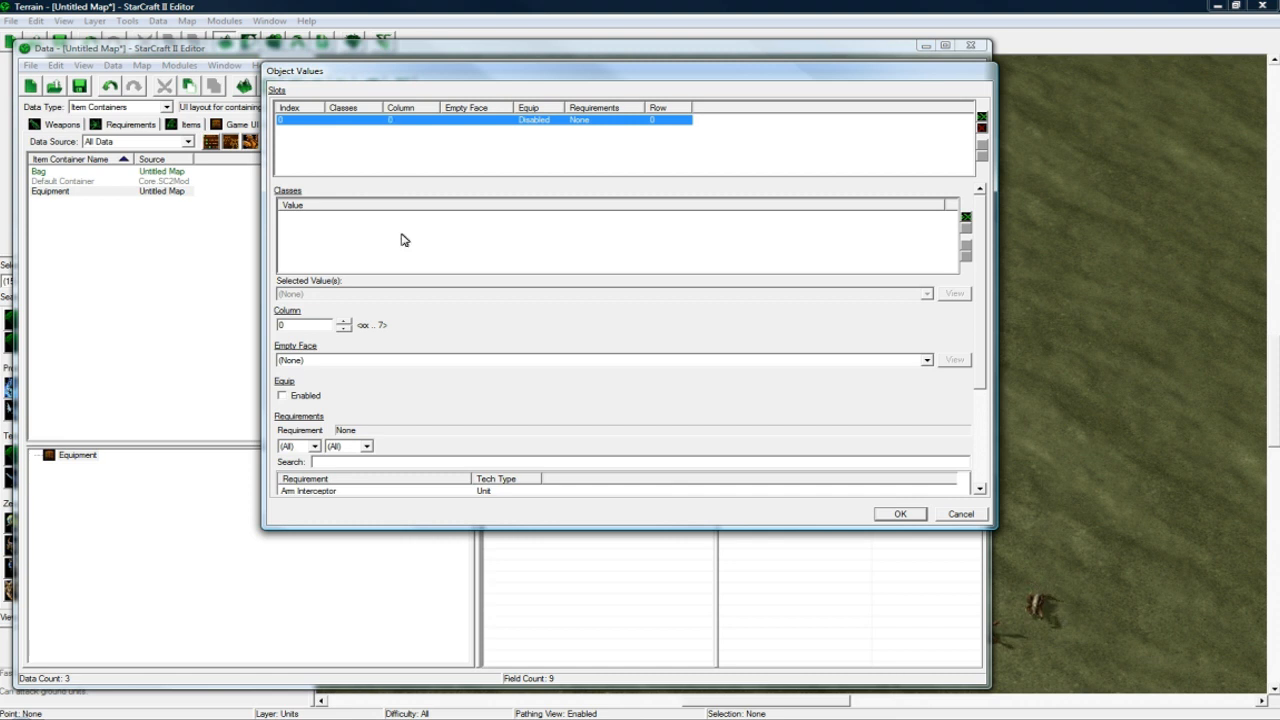
{"action": "left_click_drag", "start_coordinate": [982, 306], "coordinate": [966, 408]}
{"action": "type", "text": "3"}
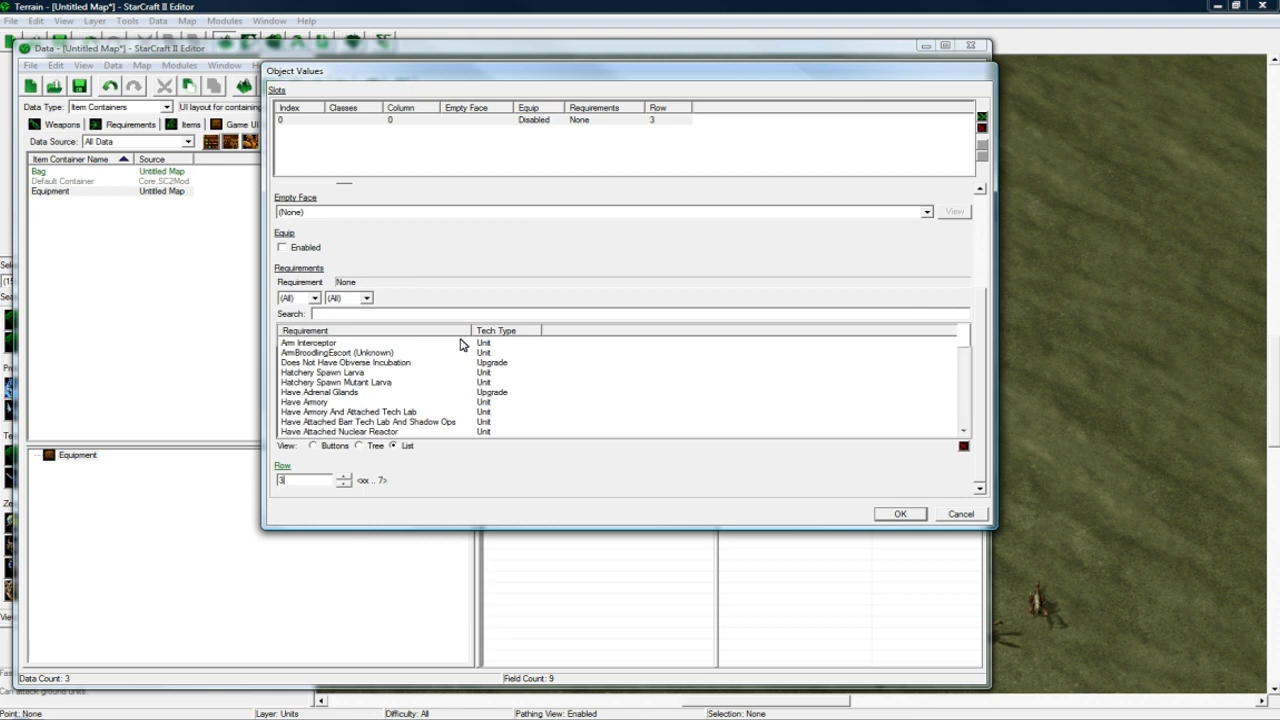
{"action": "left_click", "coordinate": [479, 125]}
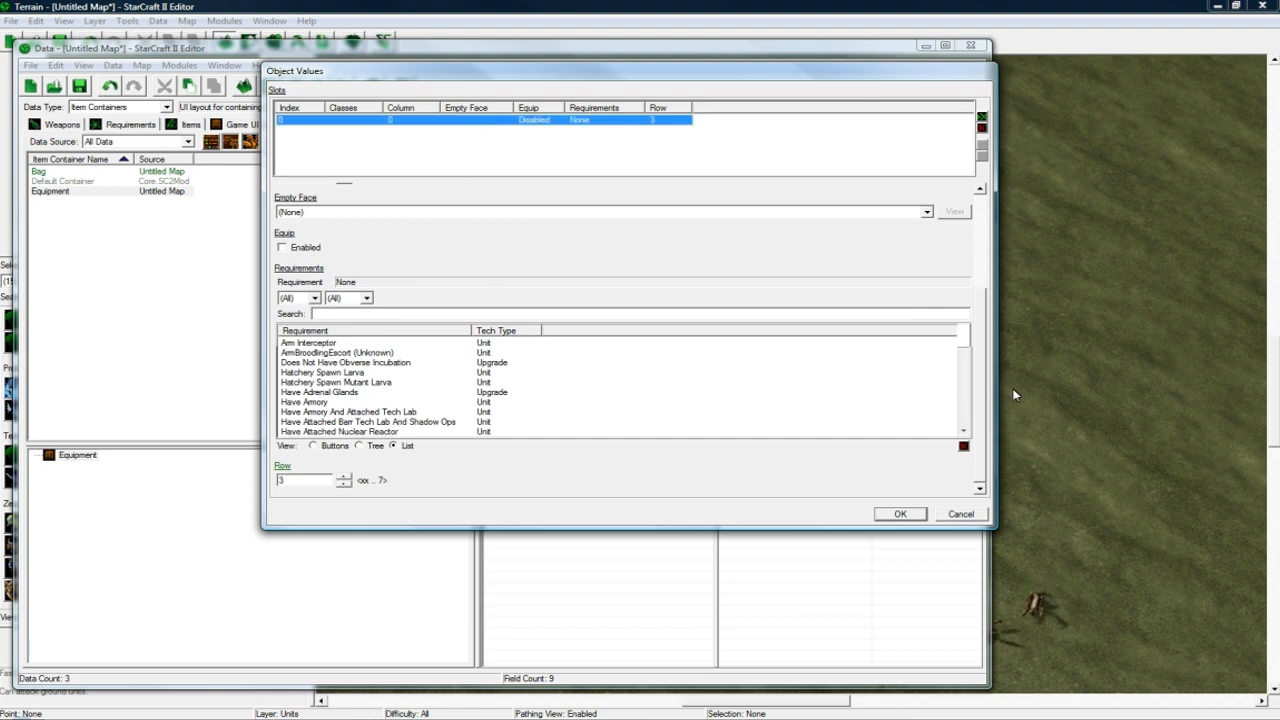
{"action": "left_click", "coordinate": [978, 404]}
{"action": "mouse_move", "coordinate": [978, 414]}
{"action": "left_mouse_down"}
{"action": "mouse_move", "coordinate": [988, 386]}
{"action": "mouse_move", "coordinate": [994, 428]}
{"action": "left_mouse_up"}
{"action": "left_click", "coordinate": [300, 480]}
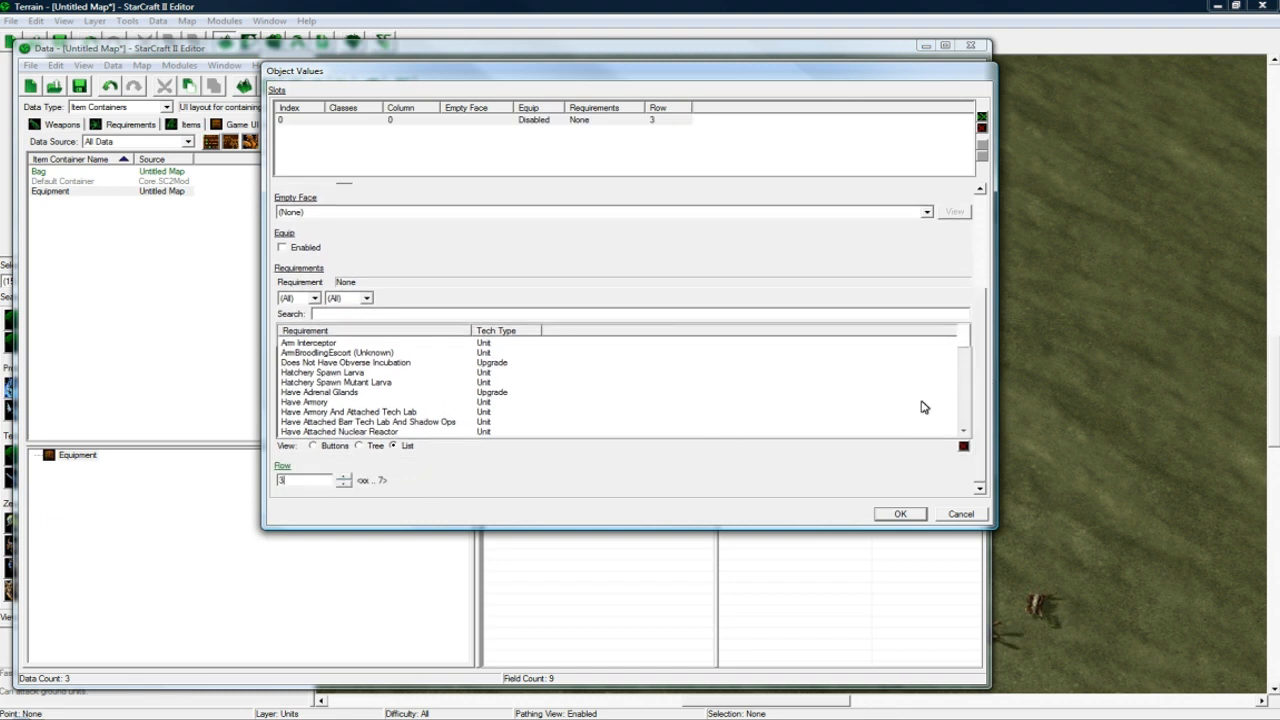
Add the Weapon class to the Equipment slot and enable Equip for it
{"action": "left_click_drag", "start_coordinate": [980, 357], "coordinate": [969, 240]}
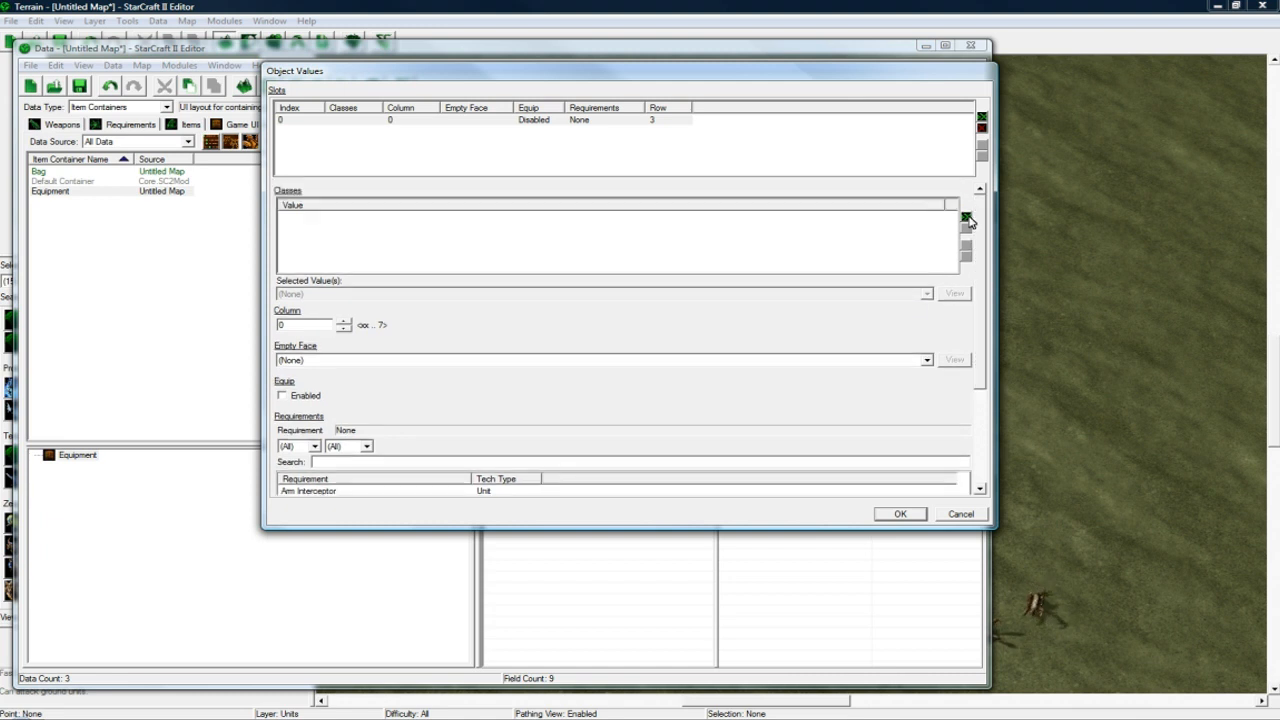
{"action": "left_click", "coordinate": [966, 218]}
{"action": "left_click", "coordinate": [874, 318]}
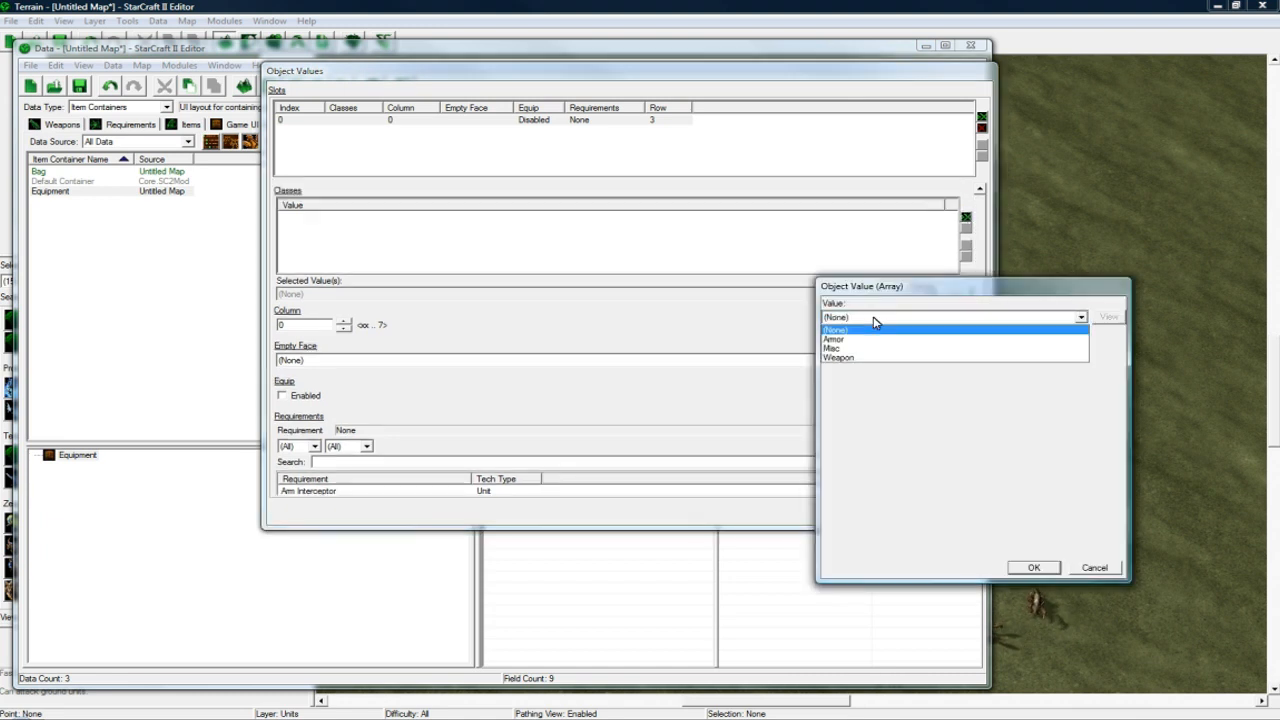
{"action": "left_click", "coordinate": [840, 357]}
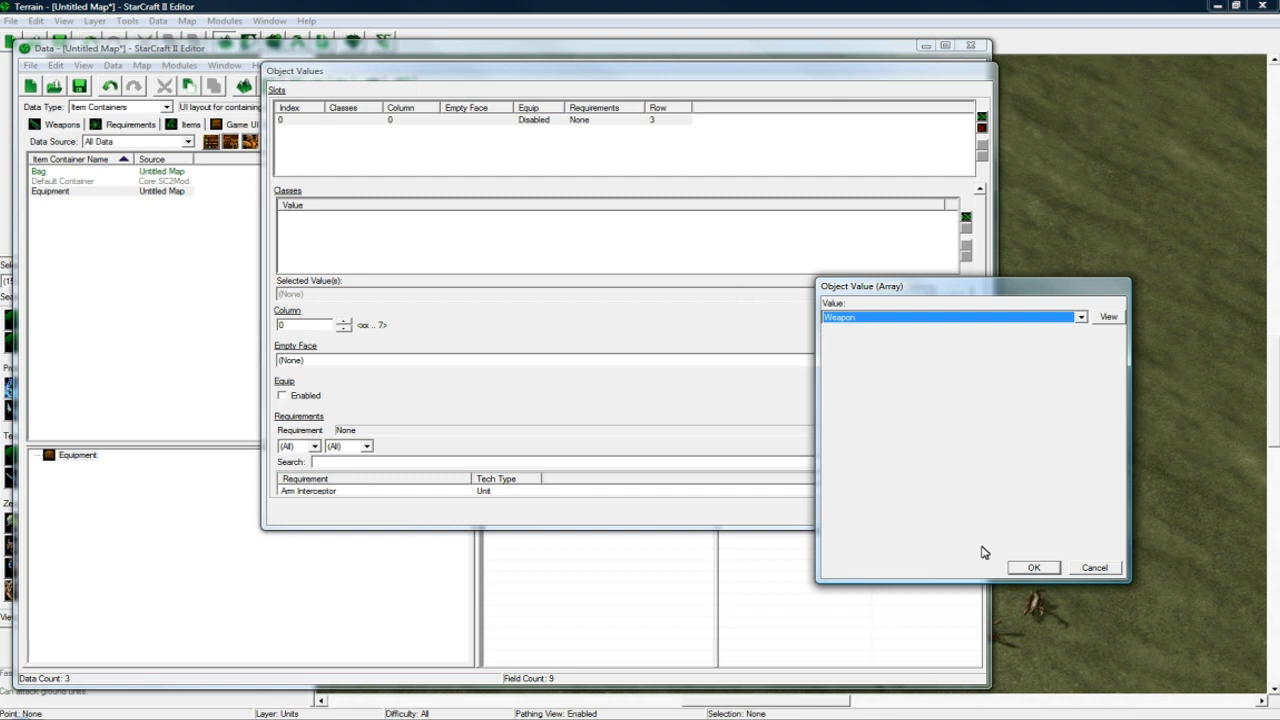
{"action": "left_click", "coordinate": [1034, 567]}
{"action": "left_click", "coordinate": [296, 396]}
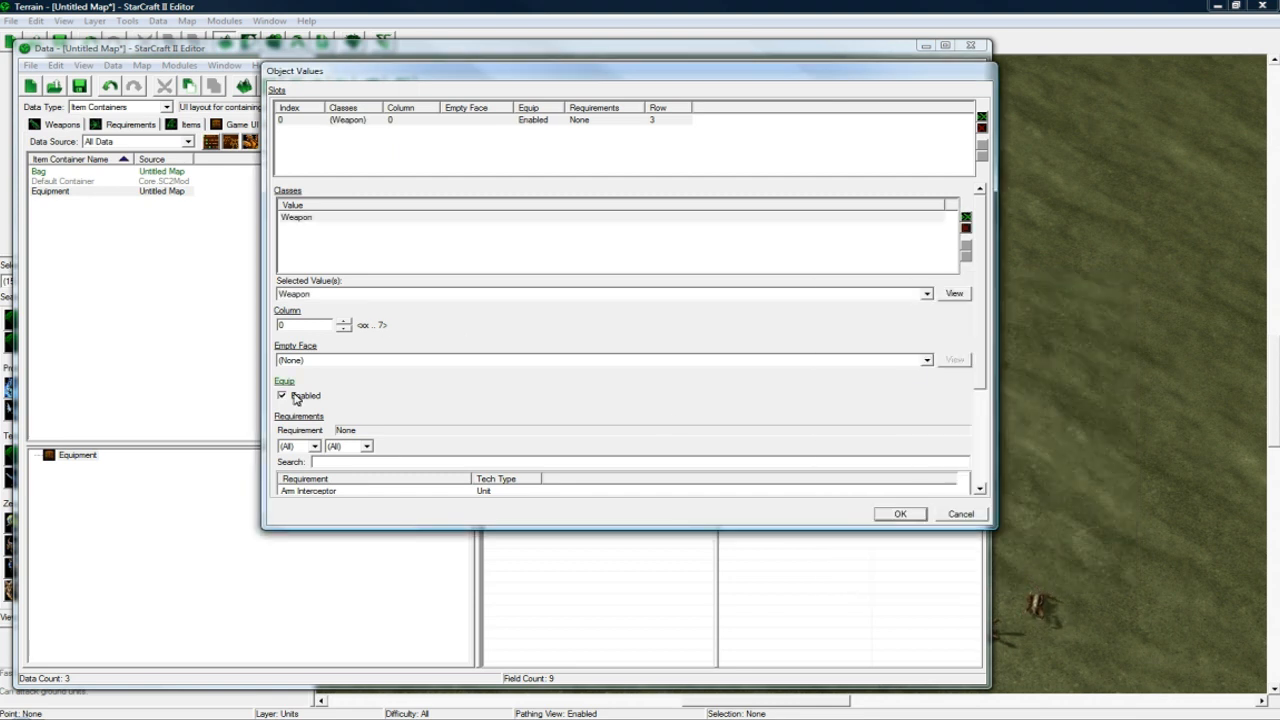
Set the Equipment weapon slot's empty face to Empty Slot and apply the slot list
{"action": "left_click", "coordinate": [336, 218]}
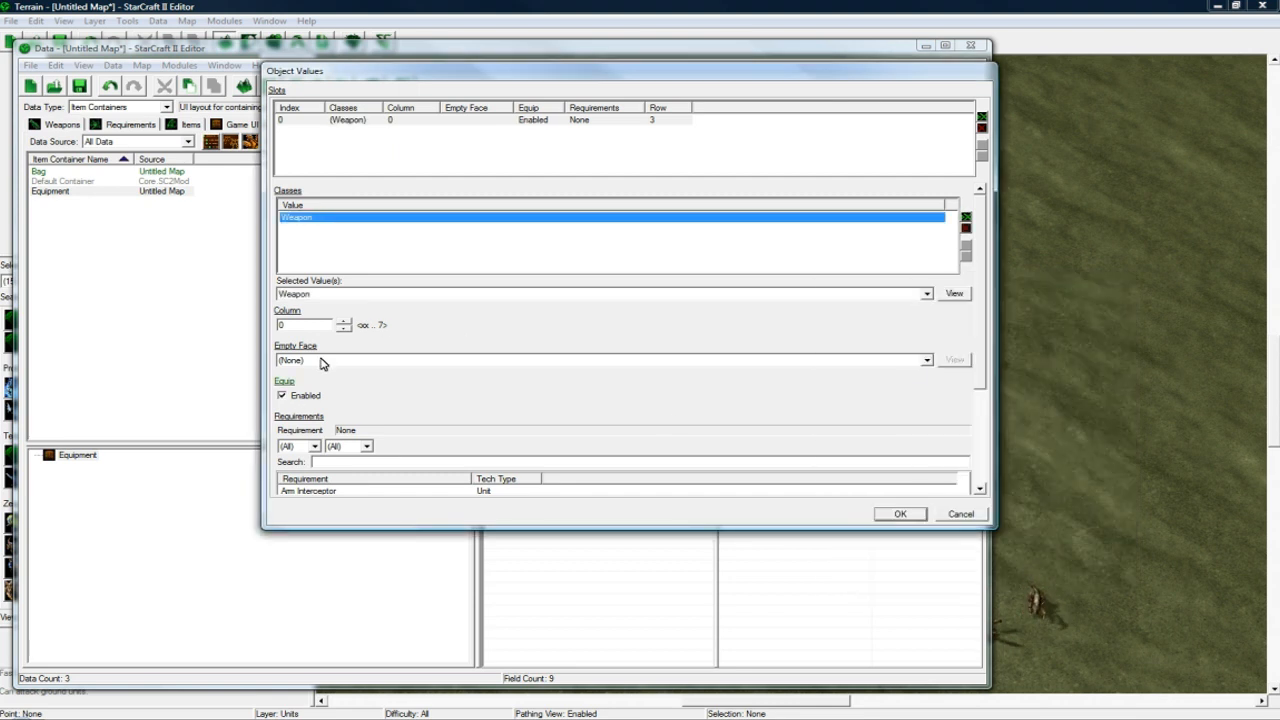
{"action": "left_click", "coordinate": [322, 363]}
{"action": "left_click", "coordinate": [322, 363]}
{"action": "left_click", "coordinate": [322, 363]}
{"action": "key", "text": "e"}
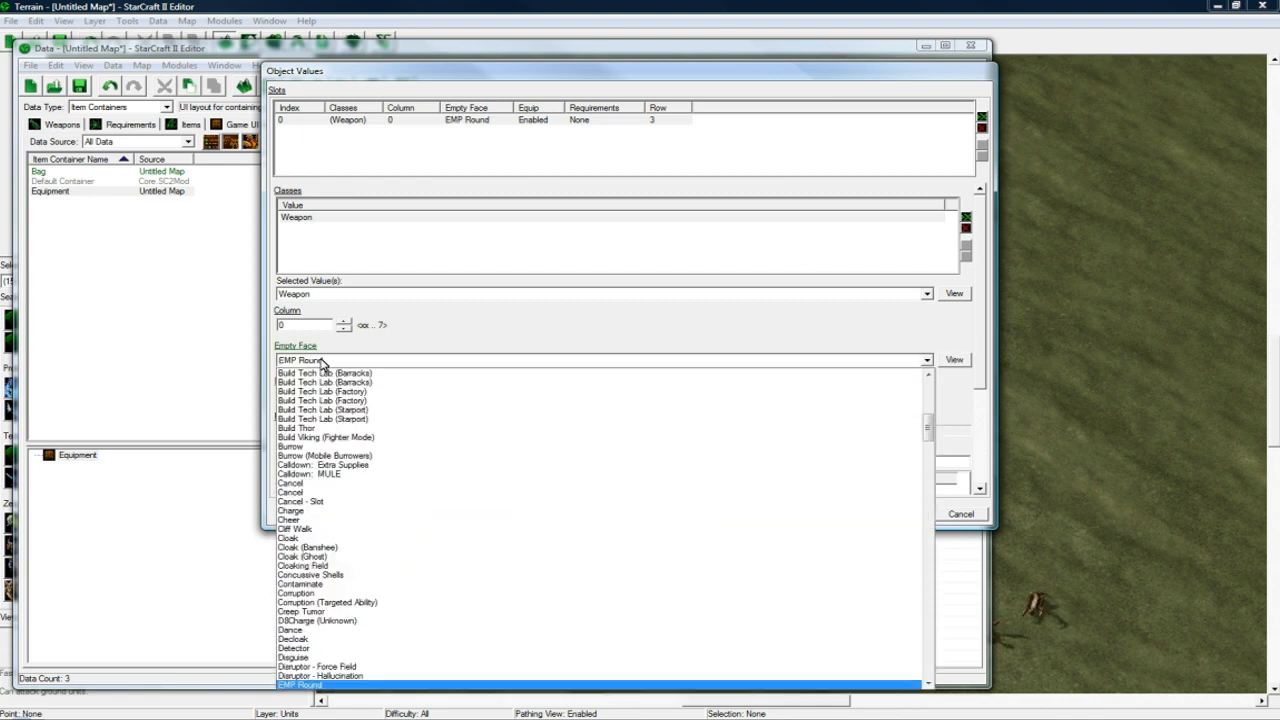
{"action": "scroll", "coordinate": [371, 580], "scroll_direction": "down", "scroll_amount": 3}
{"action": "scroll", "coordinate": [363, 568], "scroll_direction": "down", "scroll_amount": 4}
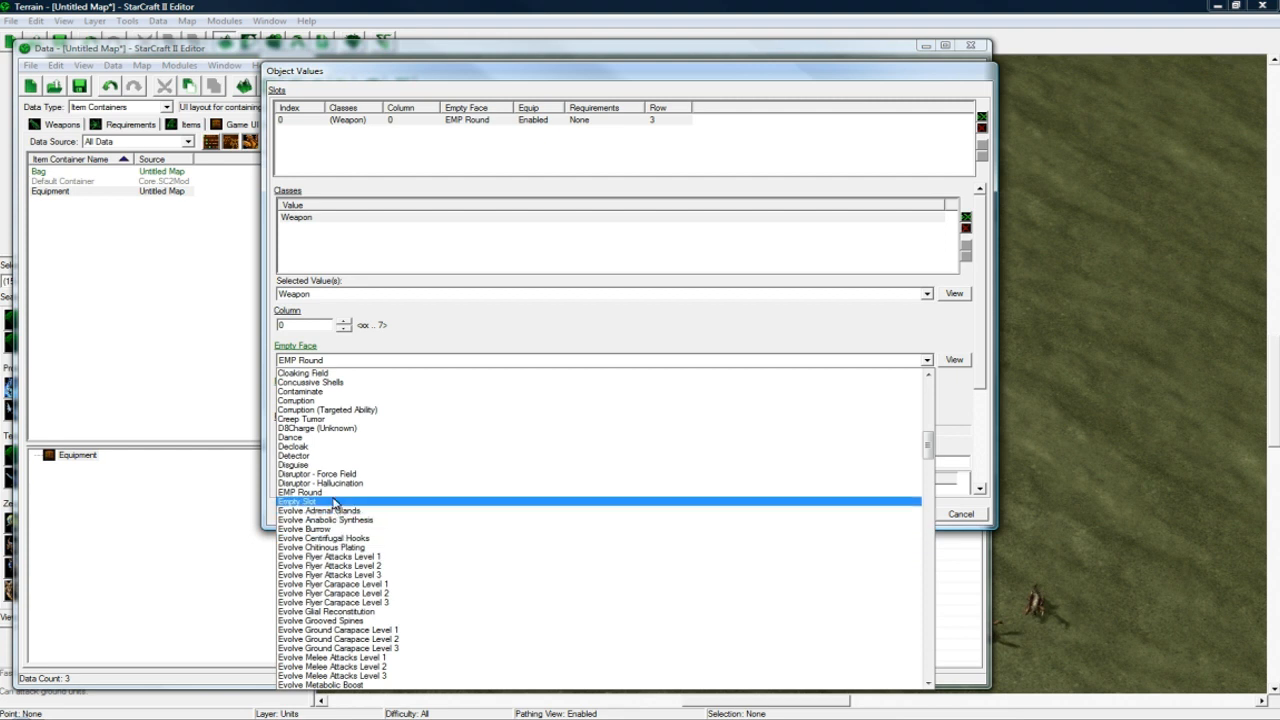
{"action": "left_click", "coordinate": [335, 503]}
{"action": "left_click", "coordinate": [894, 516]}
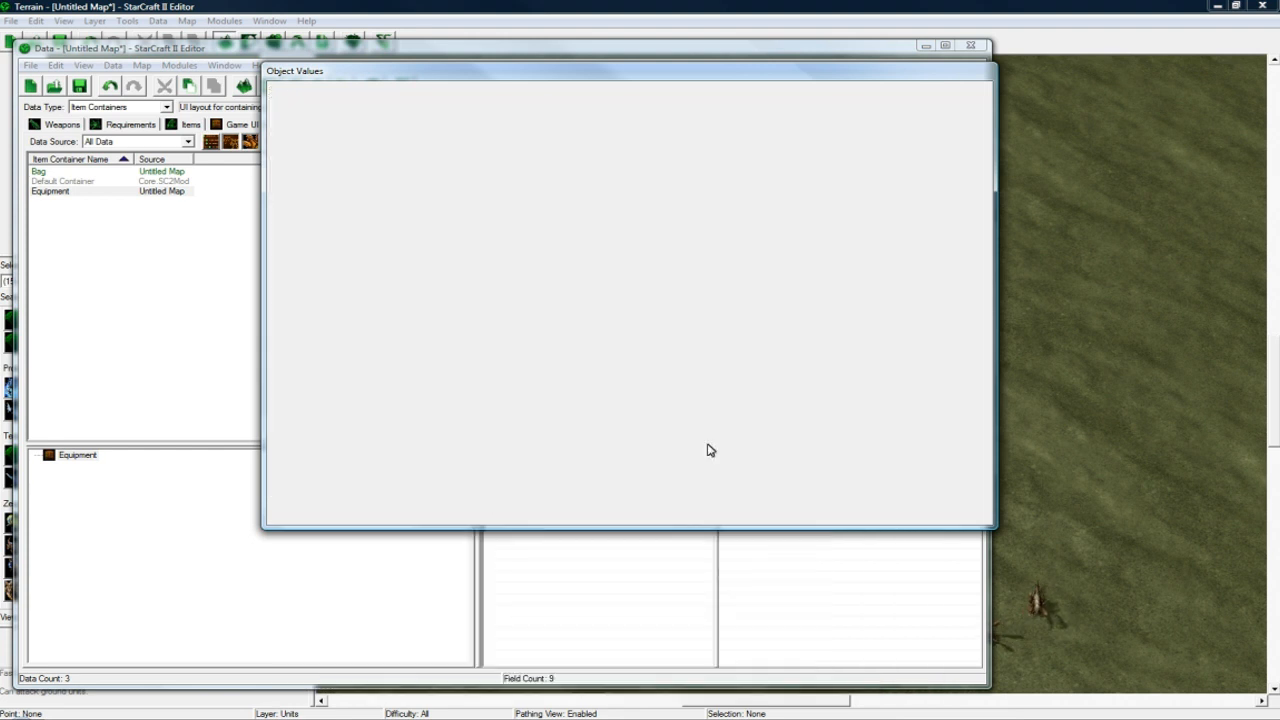
Open the Bag container's slots and set the first slot's empty face to Empty Slot
{"action": "left_click", "coordinate": [127, 172]}
{"action": "double_click", "coordinate": [769, 232]}
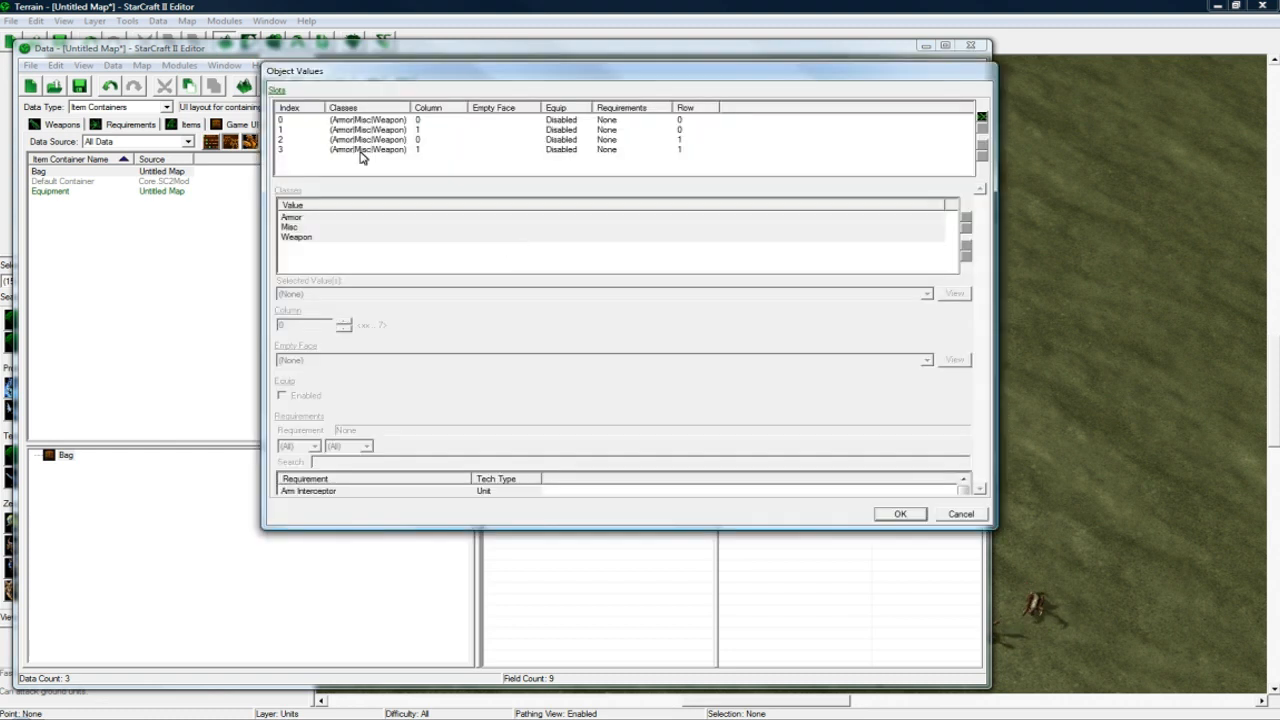
{"action": "left_click", "coordinate": [374, 122]}
{"action": "scroll", "coordinate": [985, 340], "scroll_direction": "down", "scroll_amount": 2}
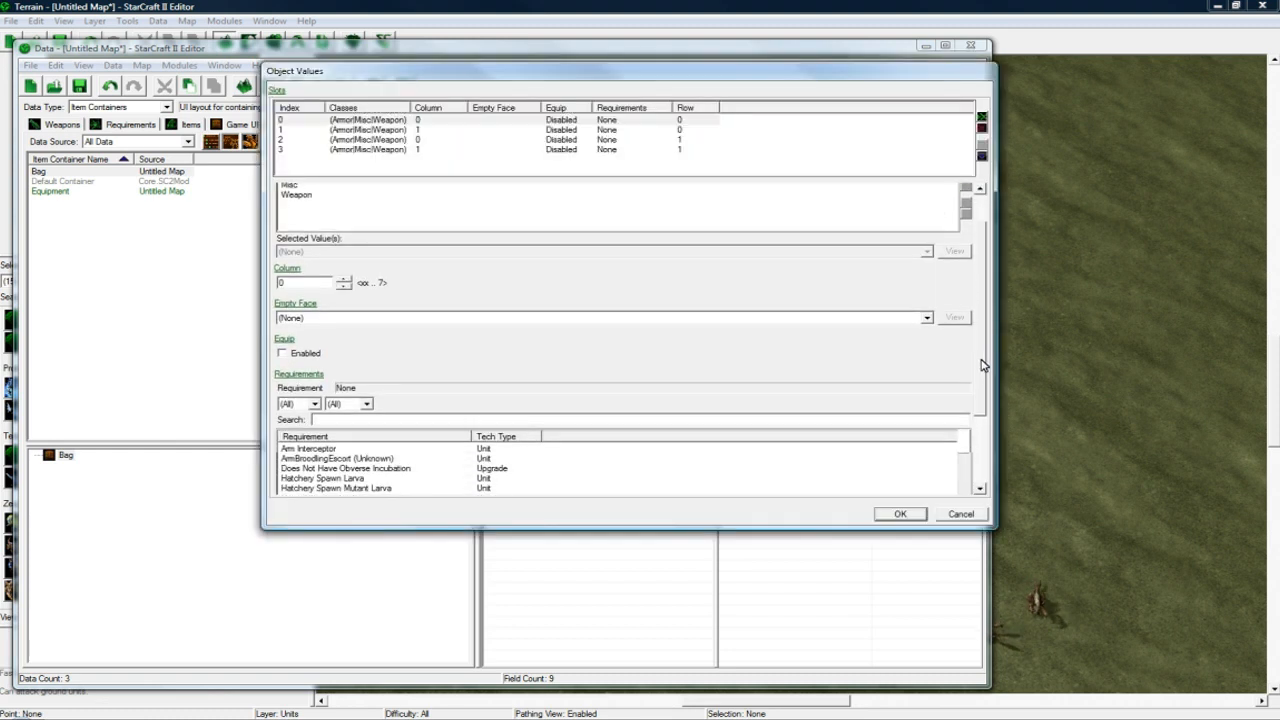
{"action": "scroll", "coordinate": [981, 366], "scroll_direction": "down", "scroll_amount": 1}
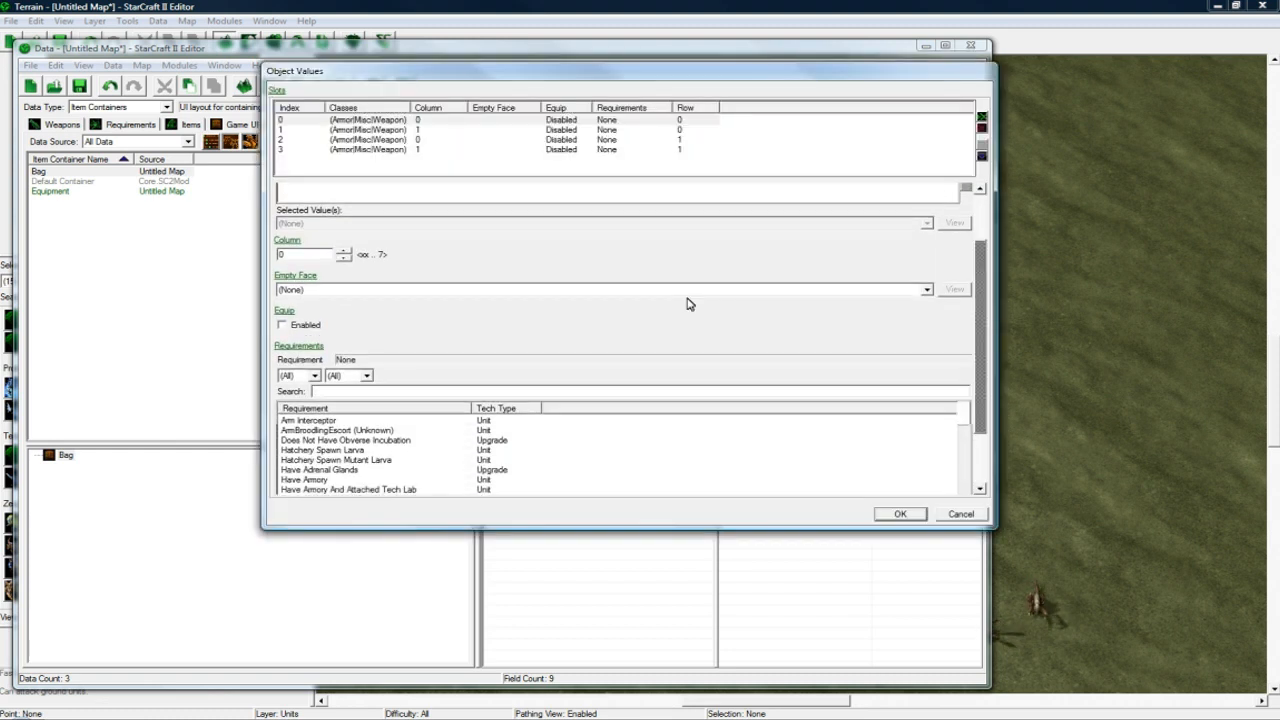
{"action": "left_click", "coordinate": [340, 291]}
{"action": "key", "text": "e"}
{"action": "scroll", "coordinate": [390, 490], "scroll_direction": "down", "scroll_amount": 6}
{"action": "scroll", "coordinate": [362, 520], "scroll_direction": "down", "scroll_amount": 2}
{"action": "left_click", "coordinate": [344, 406]}
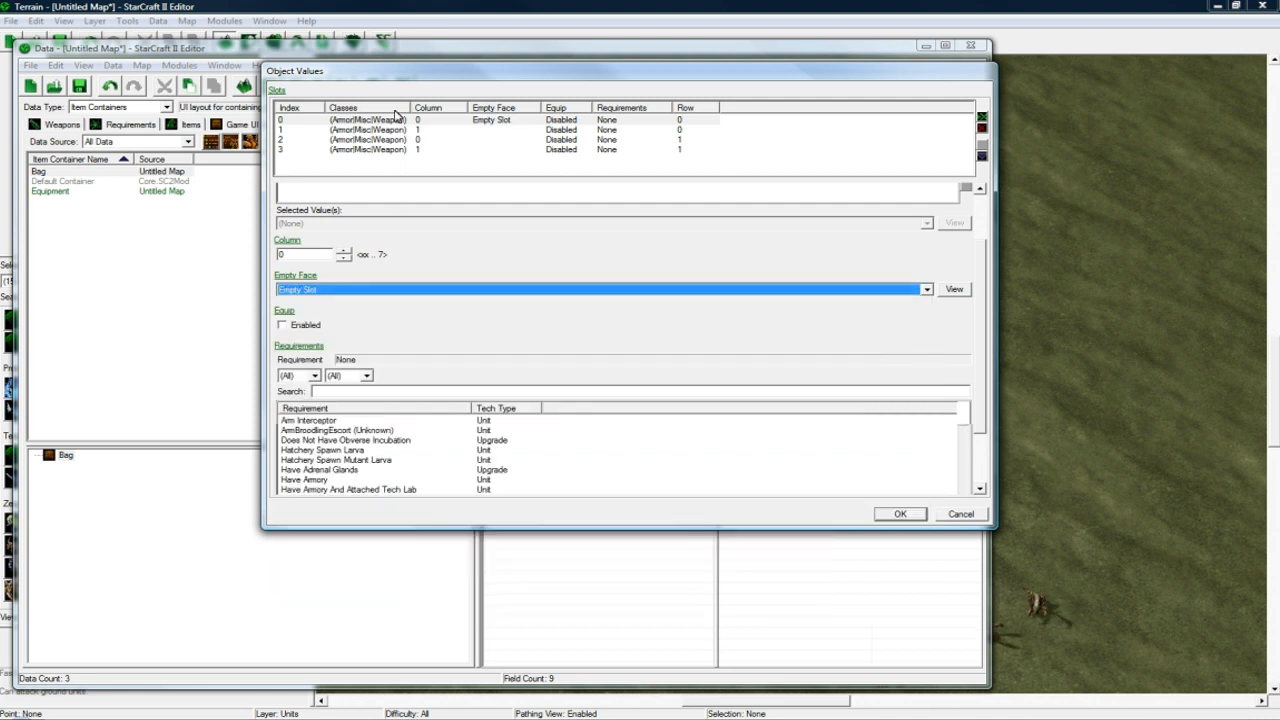
Set the empty face of the second and third Bag slots to Empty Slot
{"action": "left_click", "coordinate": [443, 129]}
{"action": "left_click", "coordinate": [349, 291]}
{"action": "scroll", "coordinate": [340, 543], "scroll_direction": "down", "scroll_amount": 1}
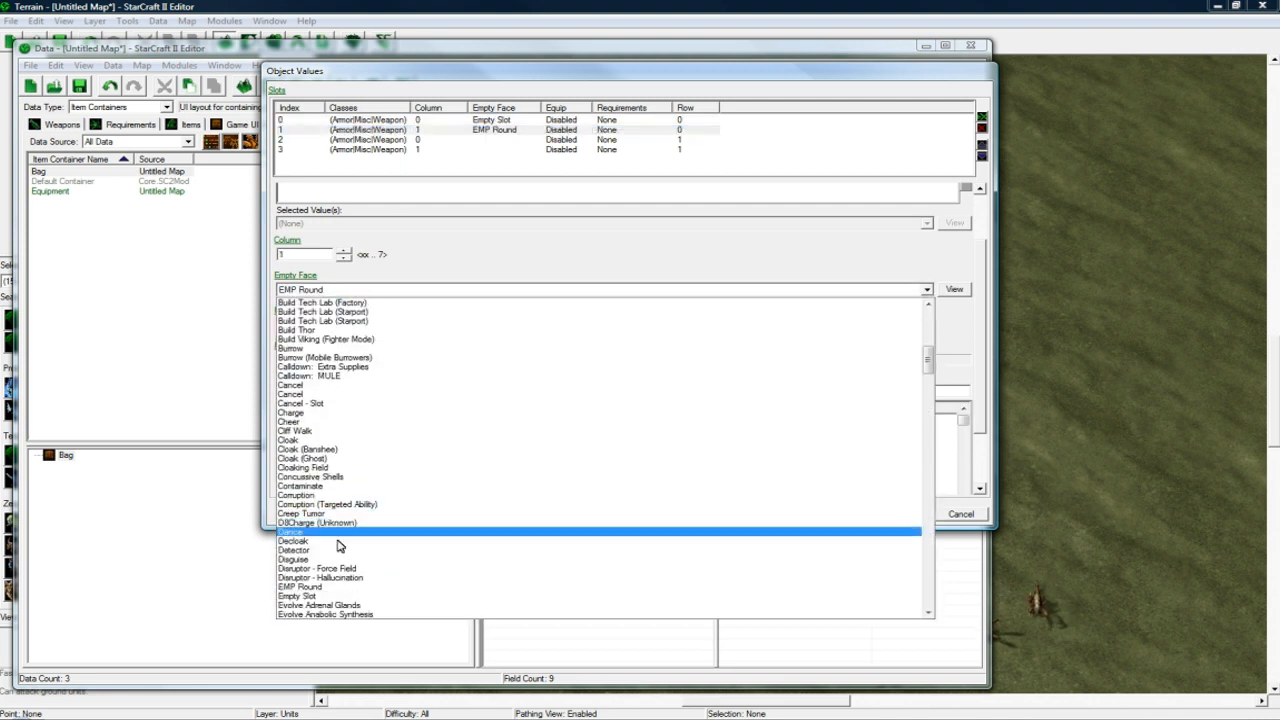
{"action": "left_click", "coordinate": [331, 597]}
{"action": "left_click", "coordinate": [511, 143]}
{"action": "left_click", "coordinate": [386, 290]}
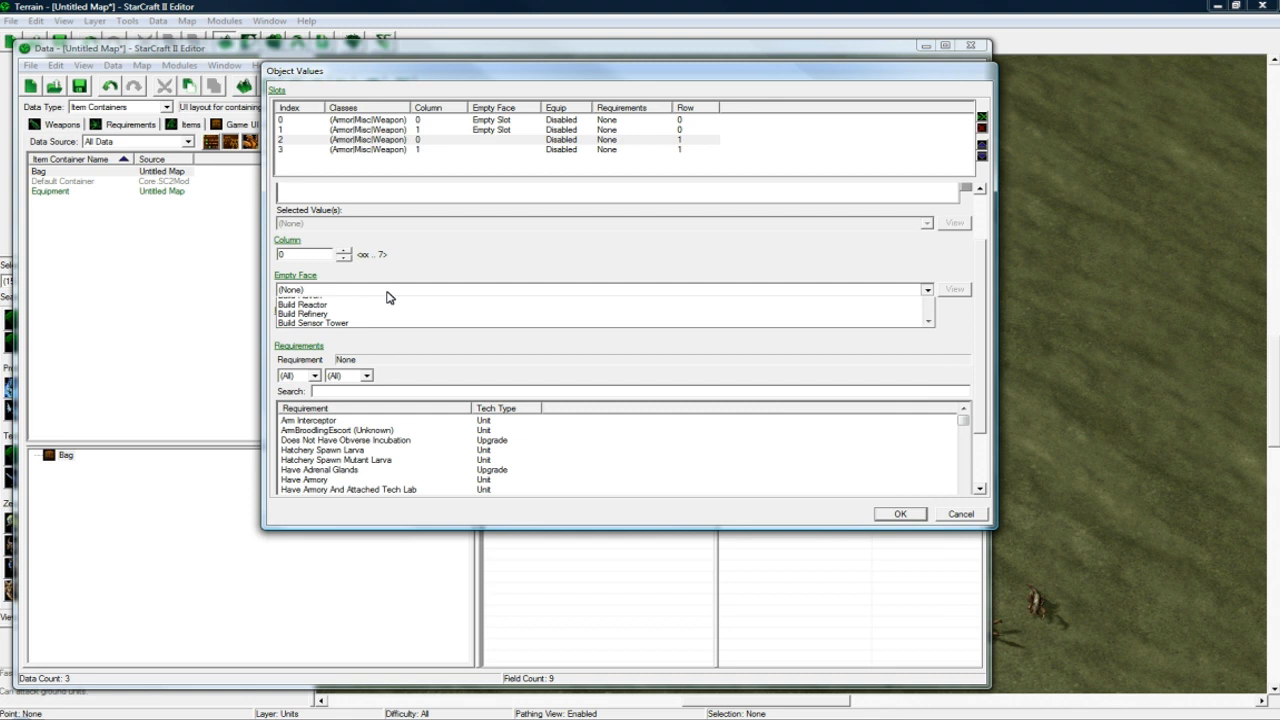
{"action": "left_click", "coordinate": [330, 603]}
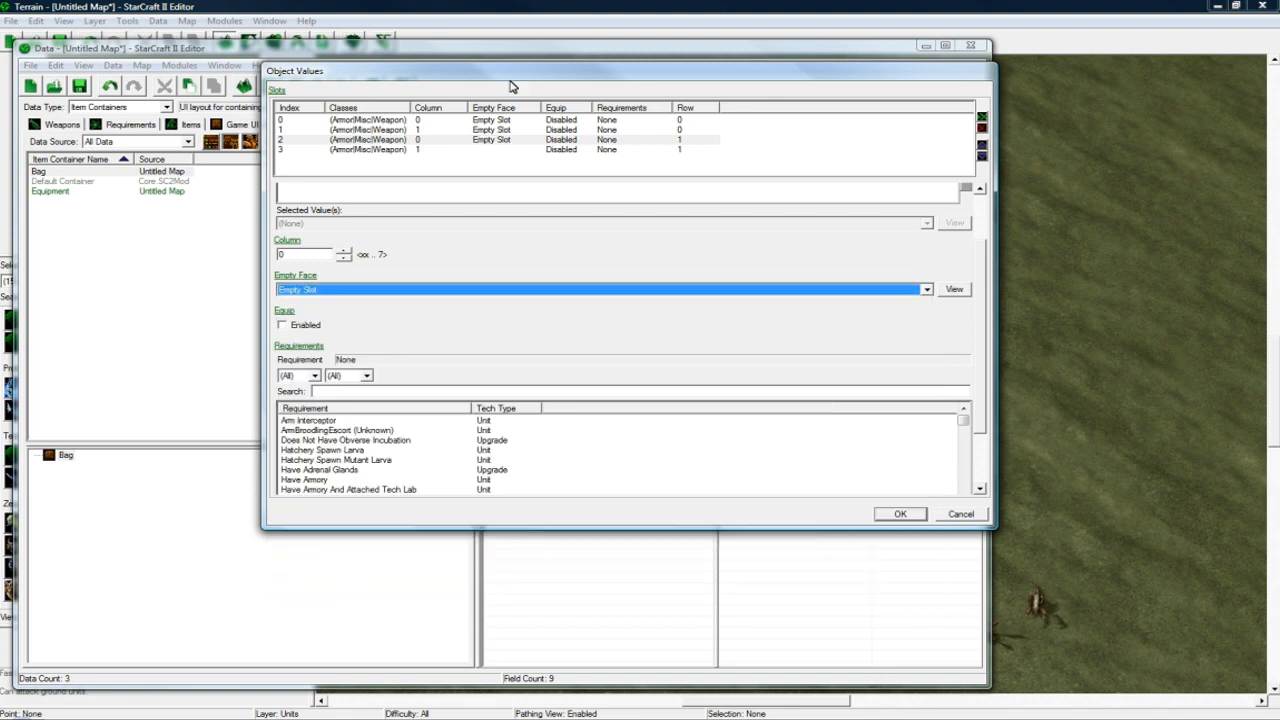
Set the fourth Bag slot's empty face to Empty Slot and apply the slot list
{"action": "left_click", "coordinate": [507, 150]}
{"action": "left_click", "coordinate": [380, 289]}
{"action": "scroll", "coordinate": [388, 587], "scroll_direction": "down", "scroll_amount": 1}
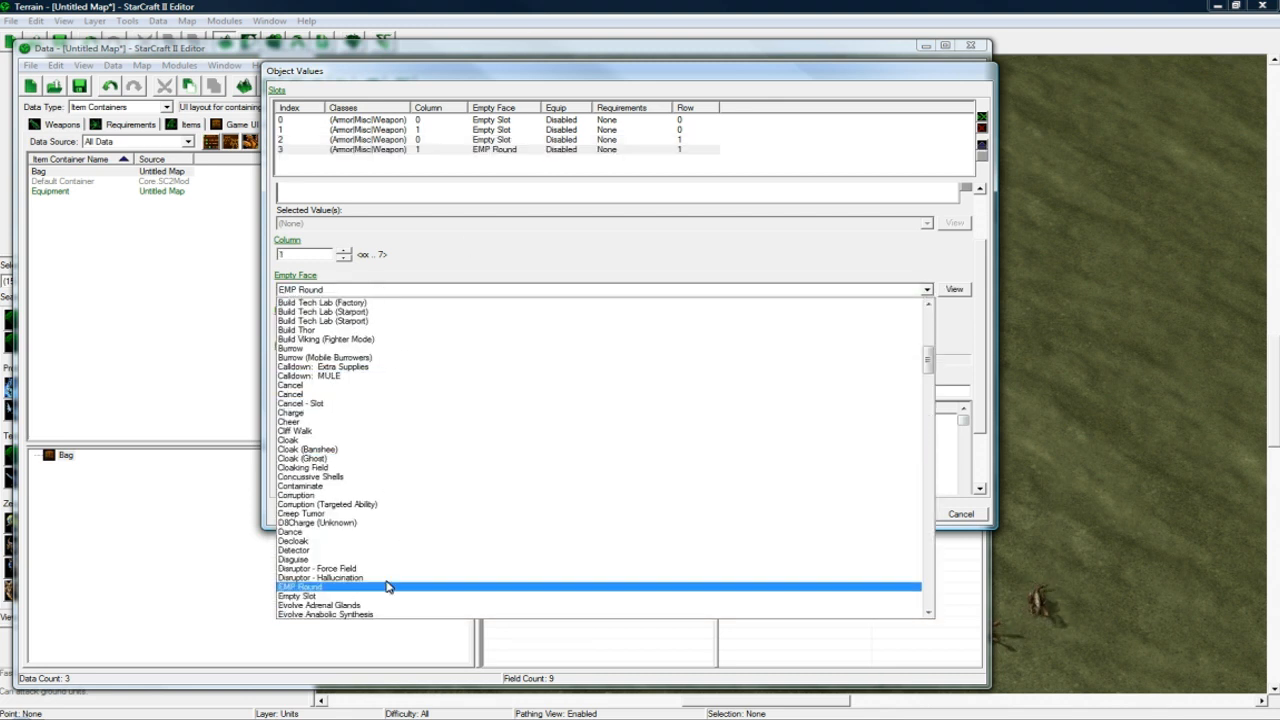
{"action": "left_click", "coordinate": [385, 596]}
{"action": "left_click", "coordinate": [899, 514]}
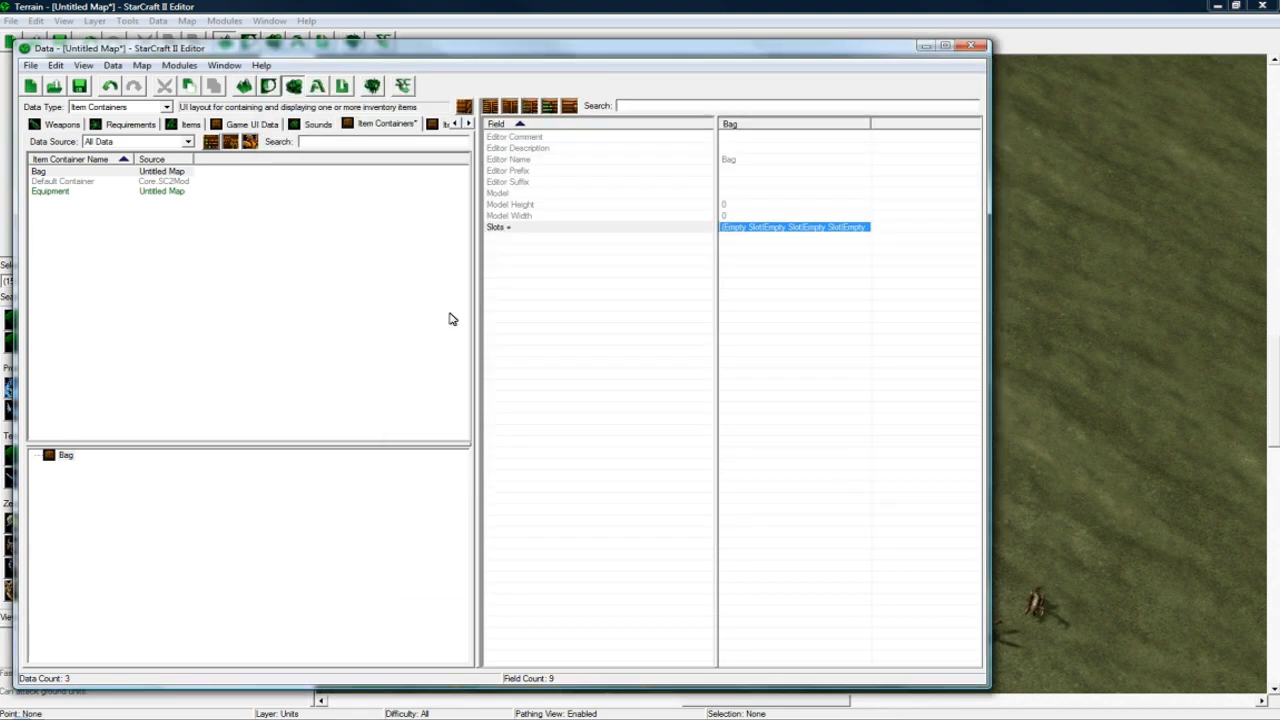
Duplicate the weapon slot in the Equipment container's slot list and set the copy's column to 3
{"action": "left_click", "coordinate": [139, 192]}
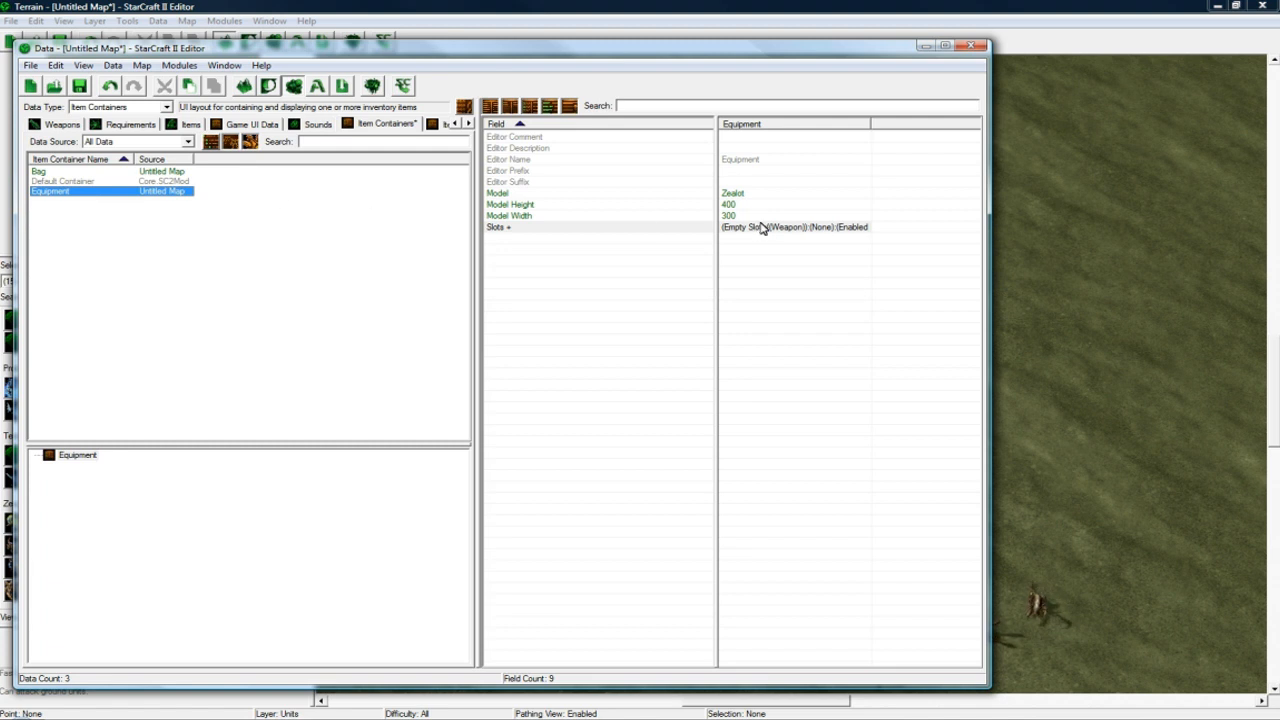
{"action": "double_click", "coordinate": [758, 228]}
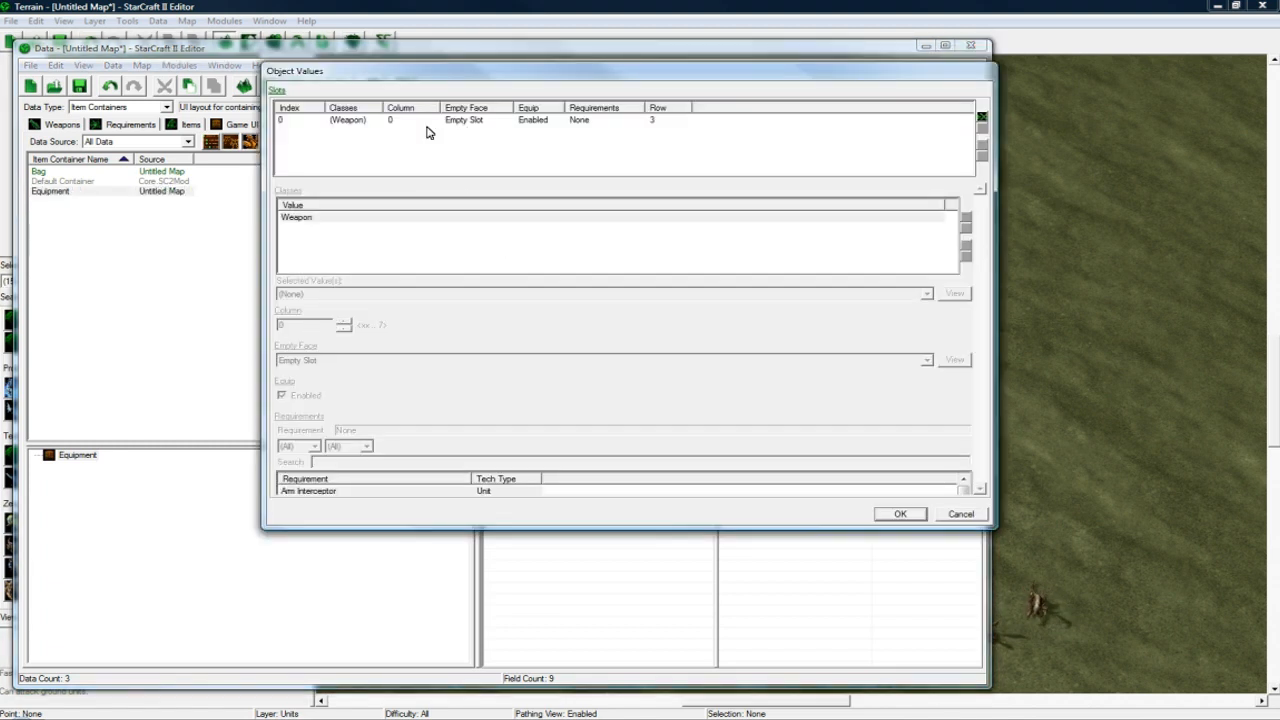
{"action": "left_click", "coordinate": [441, 120]}
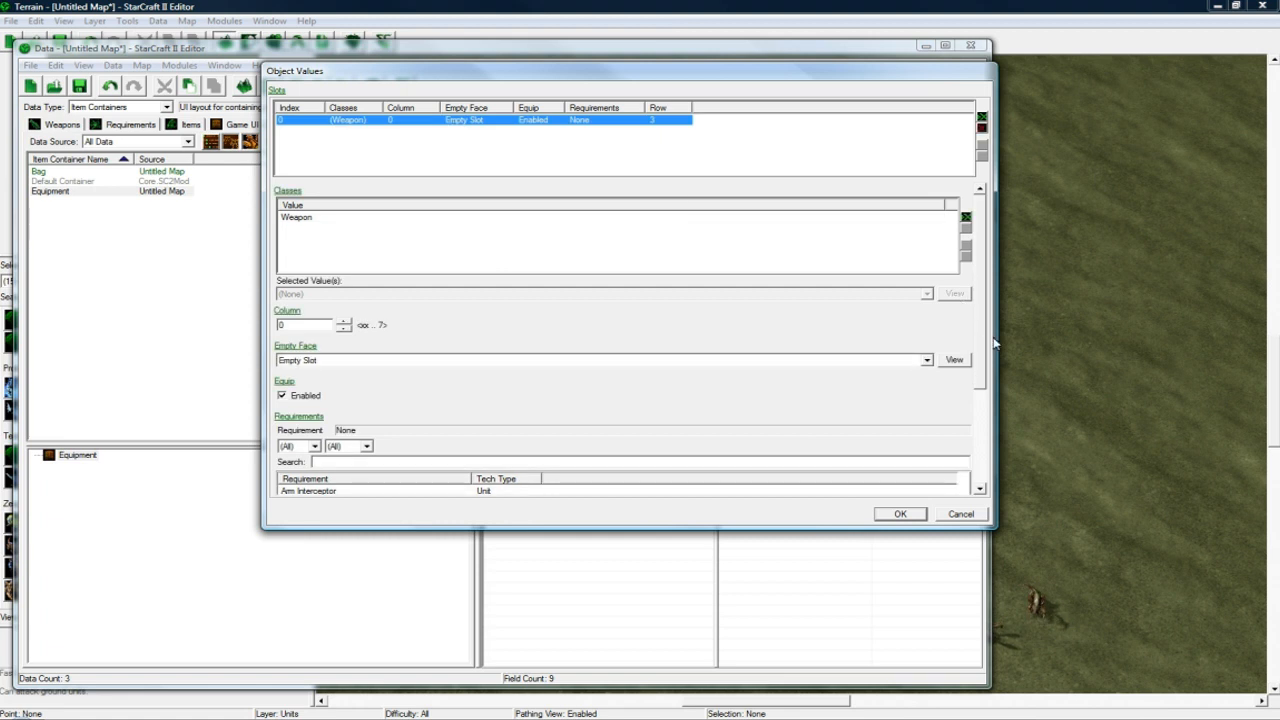
{"action": "left_click_drag", "start_coordinate": [979, 354], "coordinate": [940, 292]}
{"action": "left_click", "coordinate": [420, 122]}
{"action": "key", "text": "ctrl+c"}
{"action": "key", "text": "ctrl+v"}
{"action": "left_click_drag", "start_coordinate": [302, 326], "coordinate": [280, 327]}
{"action": "type", "text": "3"}
{"action": "left_click", "coordinate": [651, 131]}
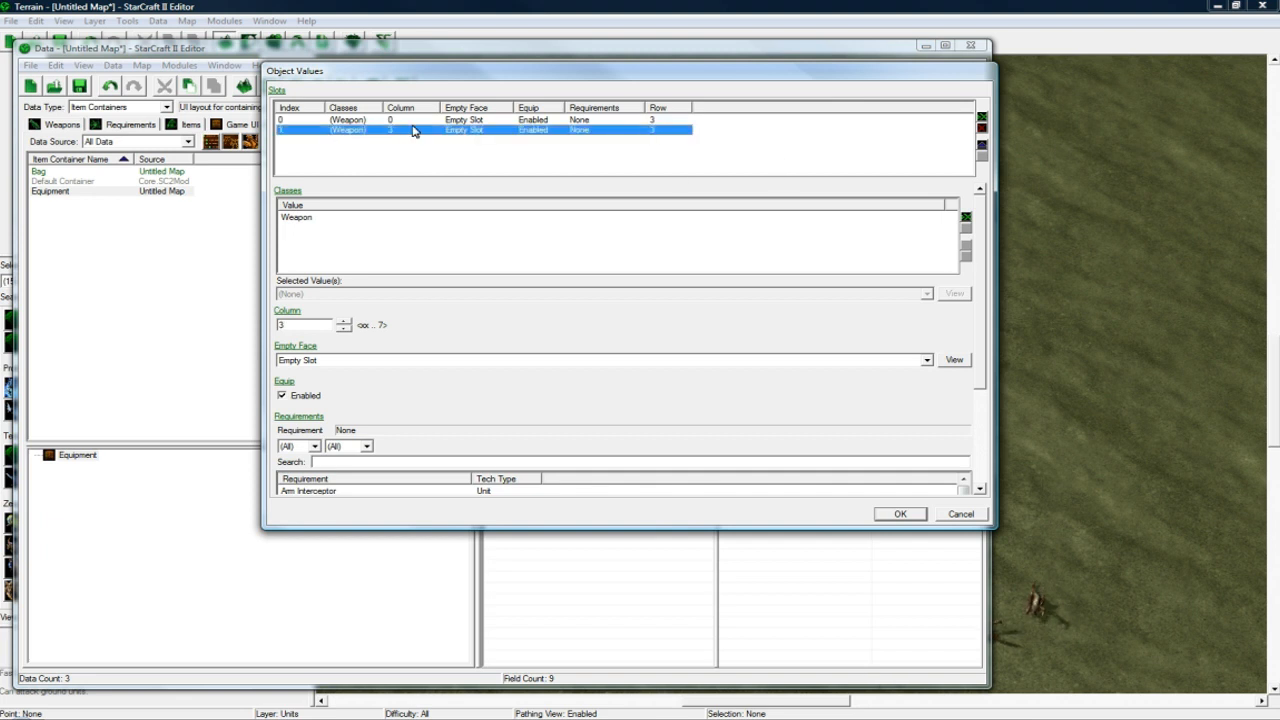
Change the class of the second Equipment slot to Armor and apply the slot list
{"action": "scroll", "coordinate": [983, 358], "scroll_direction": "down", "scroll_amount": 3}
{"action": "scroll", "coordinate": [983, 358], "scroll_direction": "up", "scroll_amount": 3}
{"action": "left_click", "coordinate": [727, 221]}
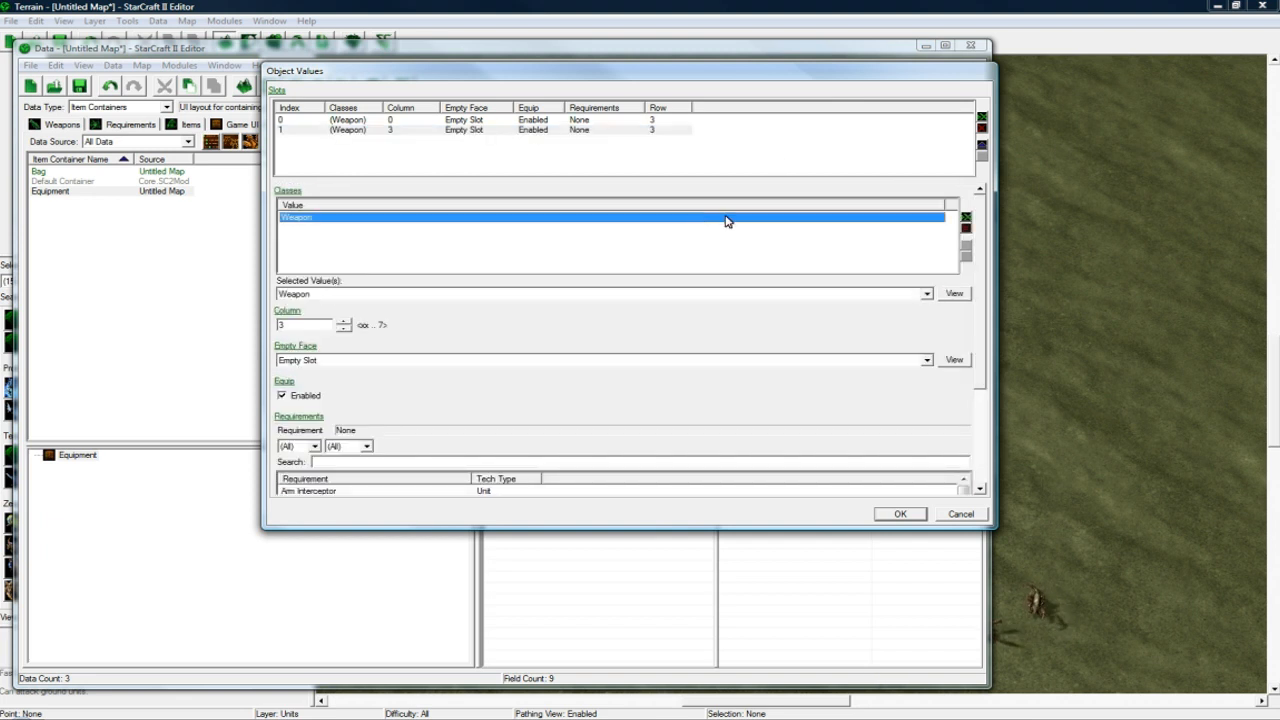
{"action": "left_click", "coordinate": [846, 293]}
{"action": "left_click", "coordinate": [820, 320]}
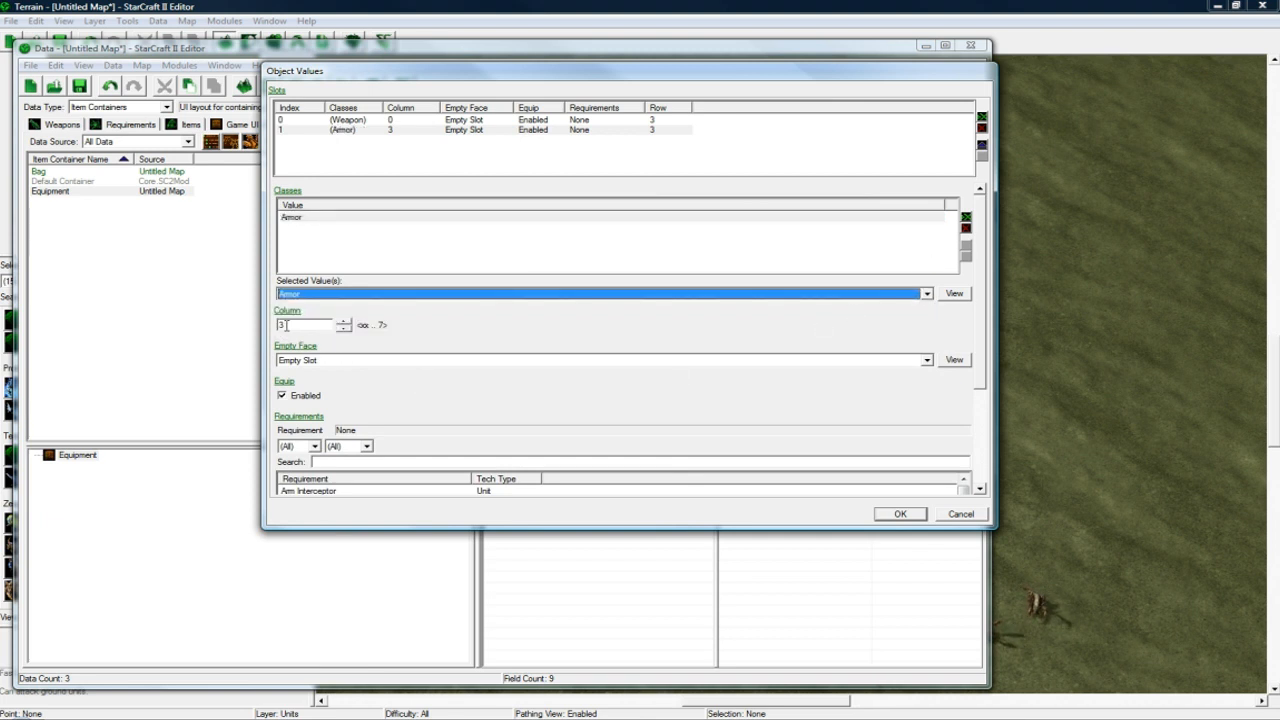
{"action": "left_click", "coordinate": [897, 515]}
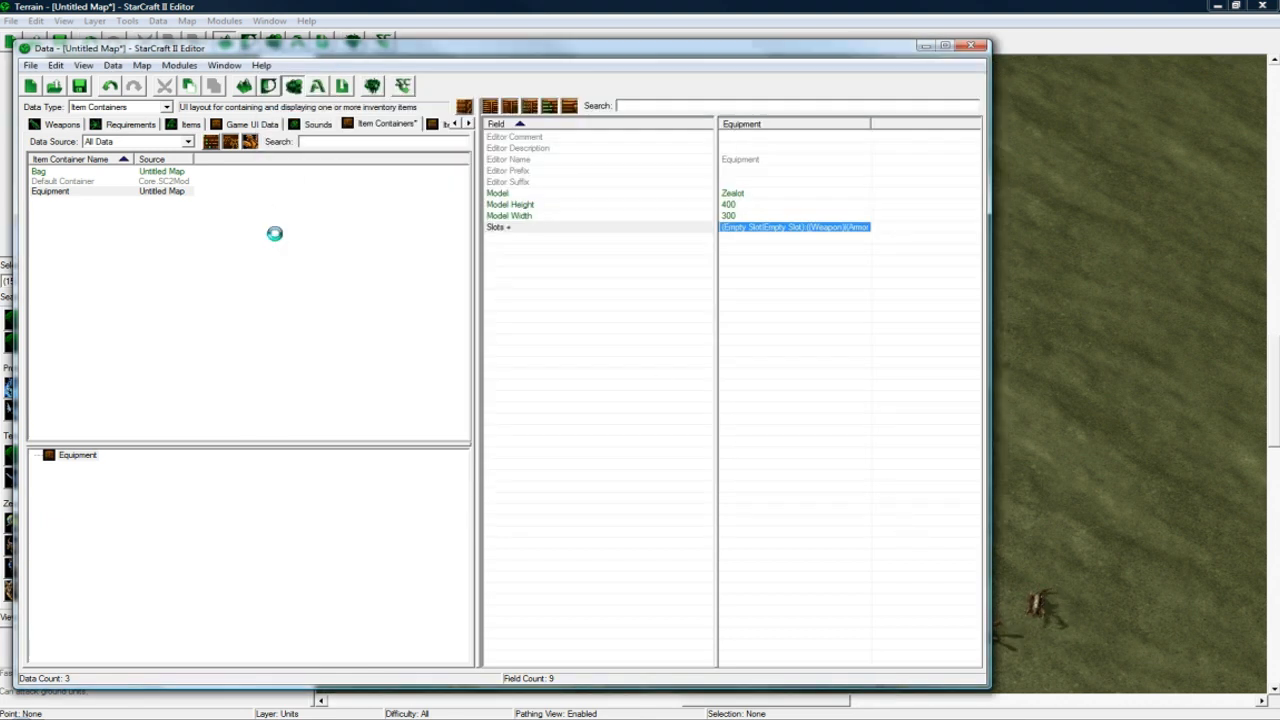
Save the map as "test items"
{"action": "key", "text": "ctrl+s"}
{"action": "type", "text": "test it"}
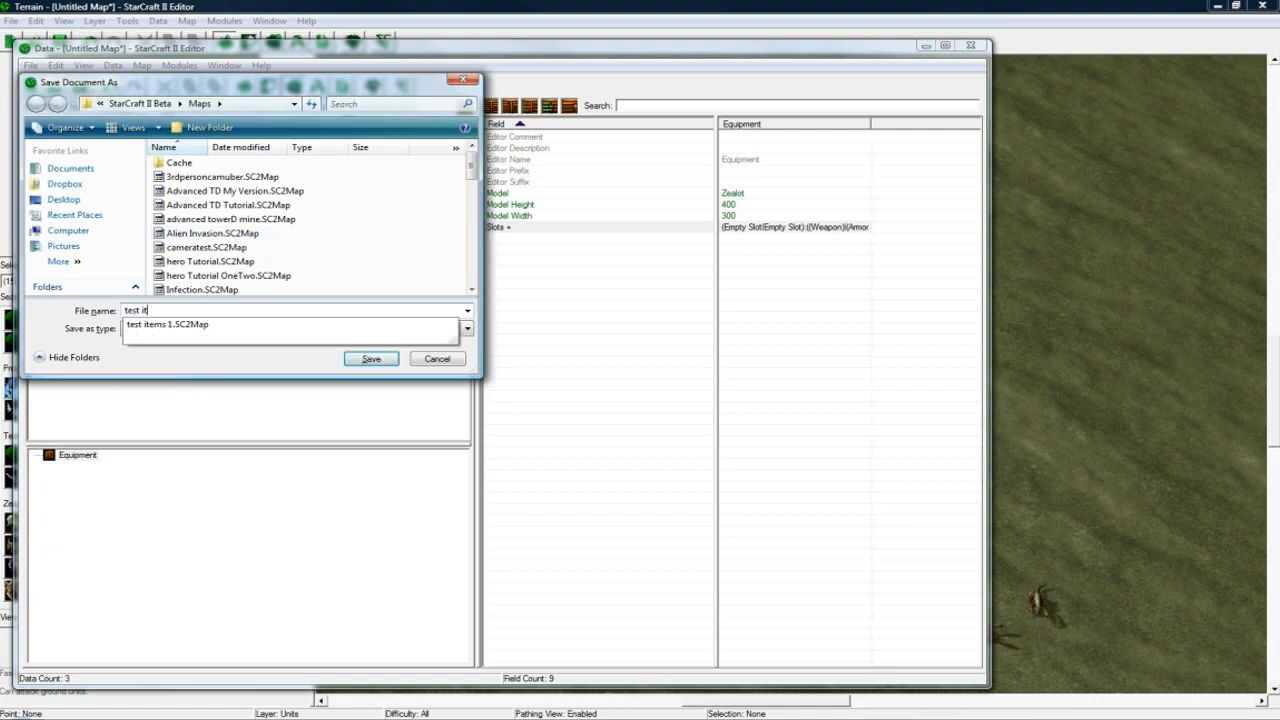
{"action": "key", "text": "Return"}
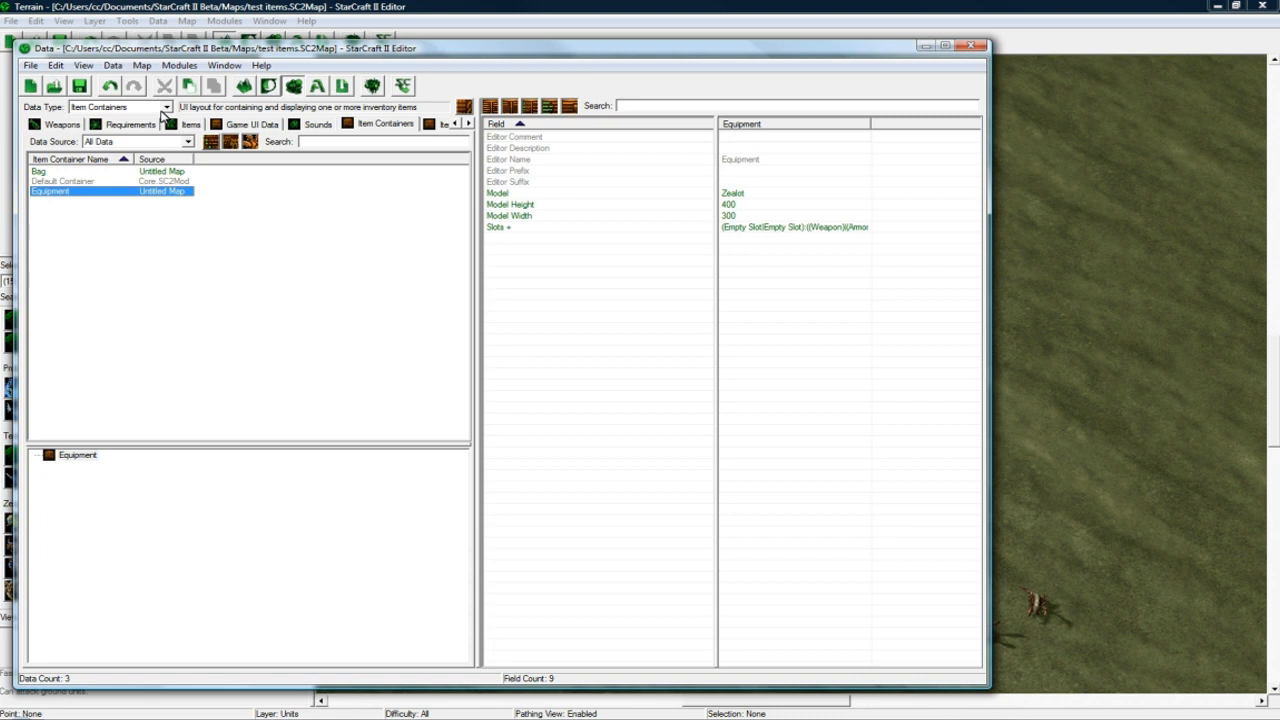
Switch to the Abilities data and create an ability named Inventory with the suggested ID and the Inventory ability type
{"action": "left_click", "coordinate": [163, 111]}
{"action": "left_click_drag", "start_coordinate": [166, 252], "coordinate": [170, 138]}
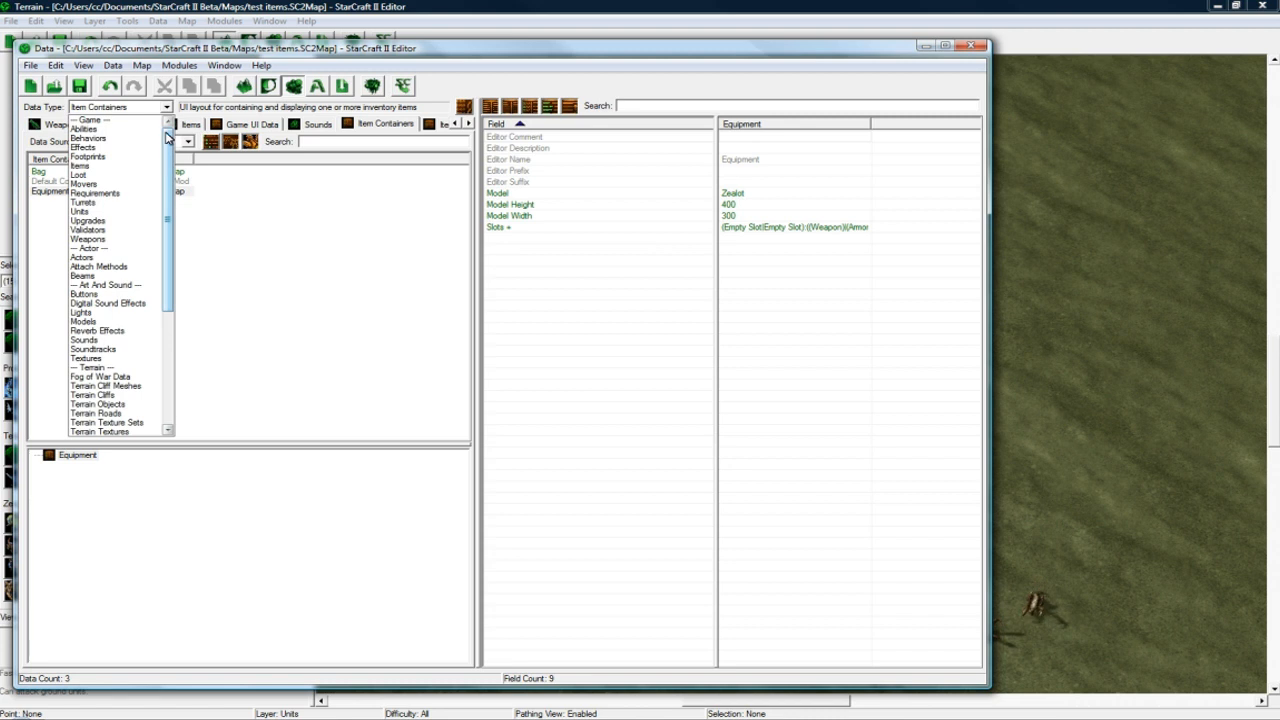
{"action": "left_click", "coordinate": [107, 131]}
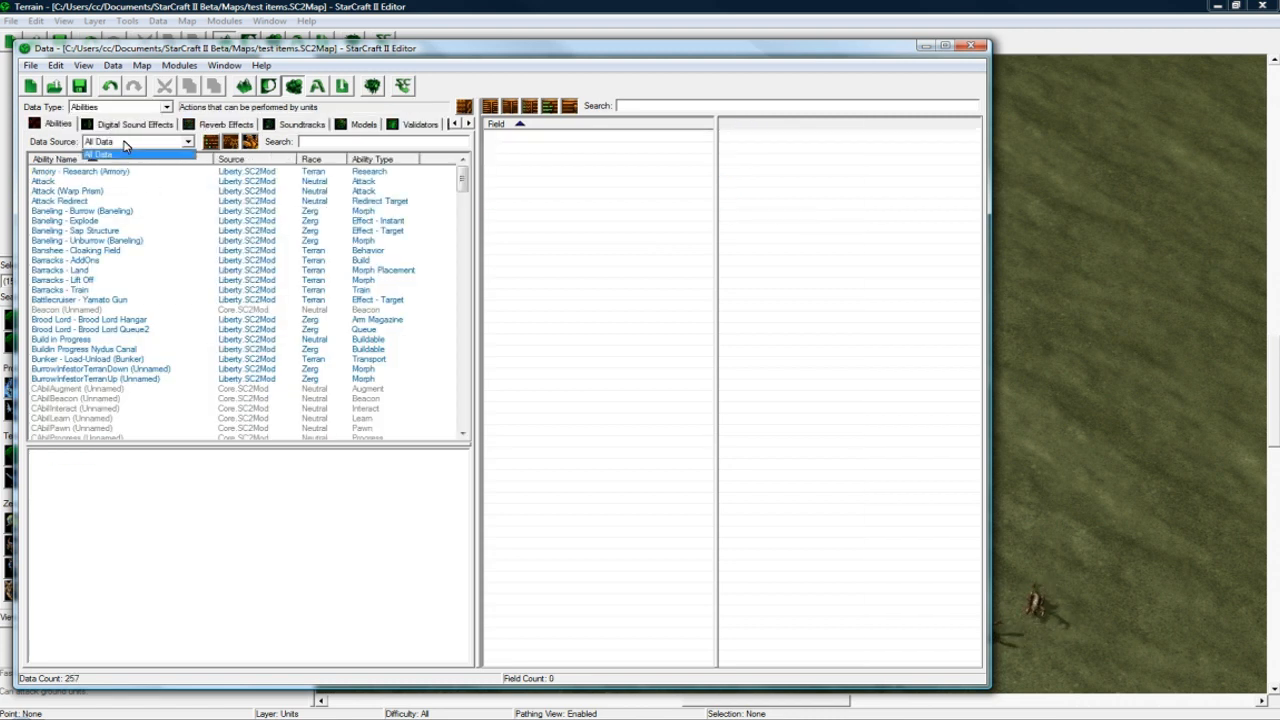
{"action": "left_click", "coordinate": [122, 211]}
{"action": "right_click", "coordinate": [136, 213]}
{"action": "left_click", "coordinate": [160, 219]}
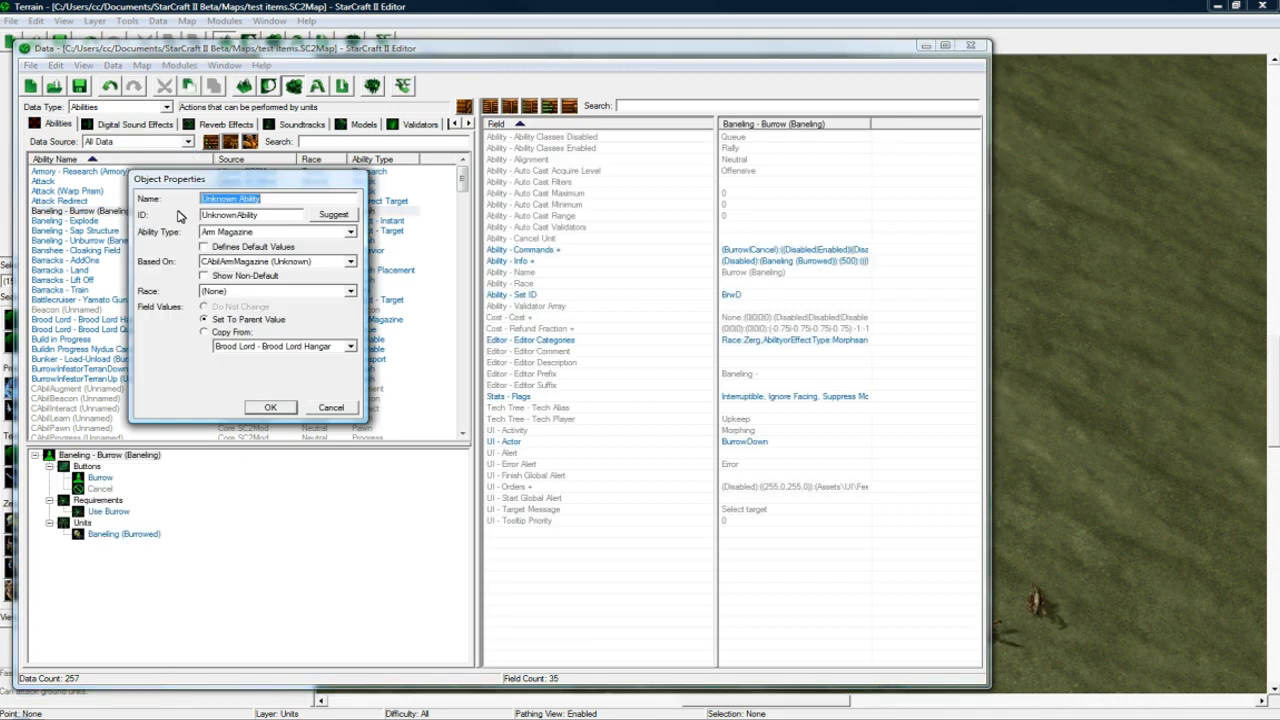
{"action": "key", "text": "BackSpace"}
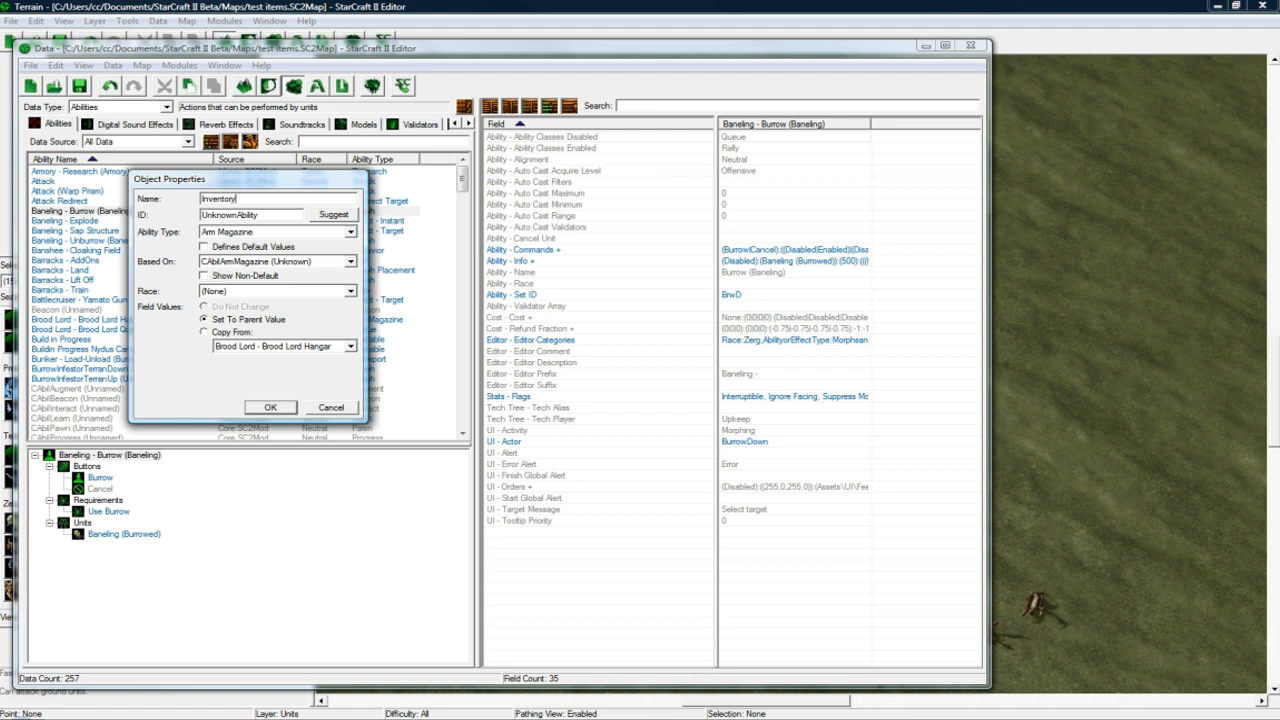
{"action": "left_click", "coordinate": [333, 214]}
{"action": "left_click", "coordinate": [276, 232]}
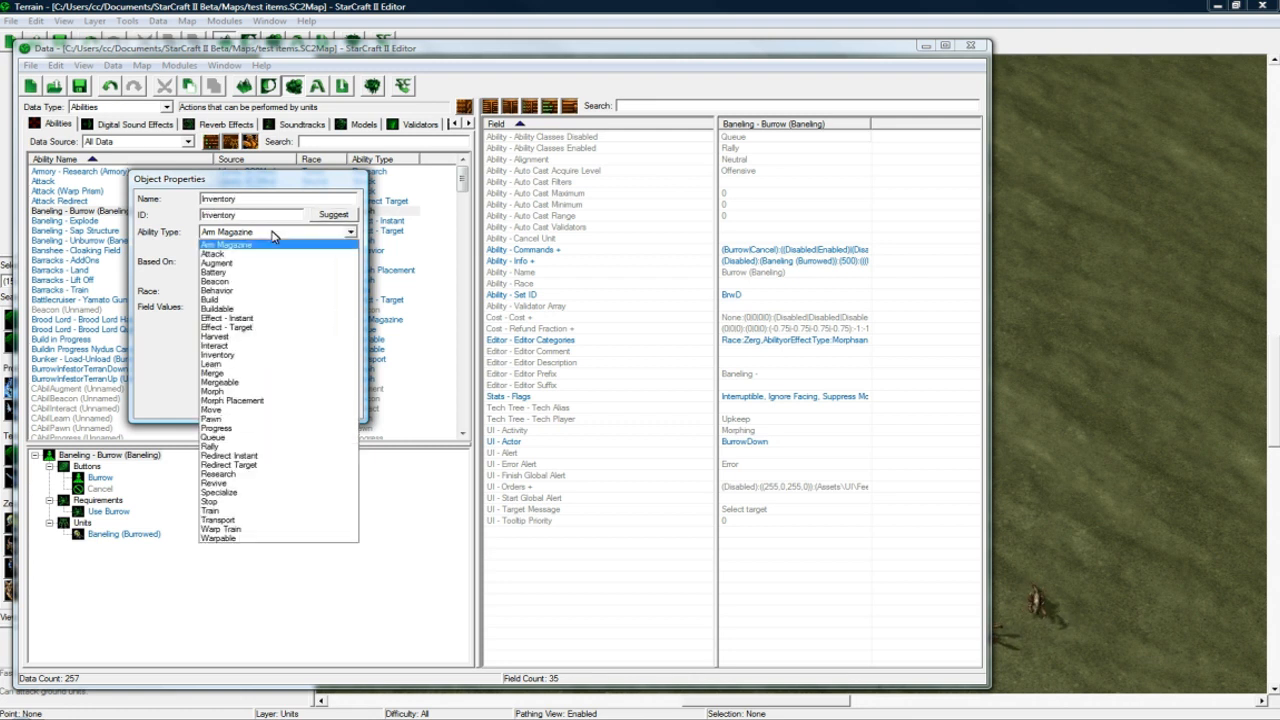
{"action": "left_click", "coordinate": [246, 356]}
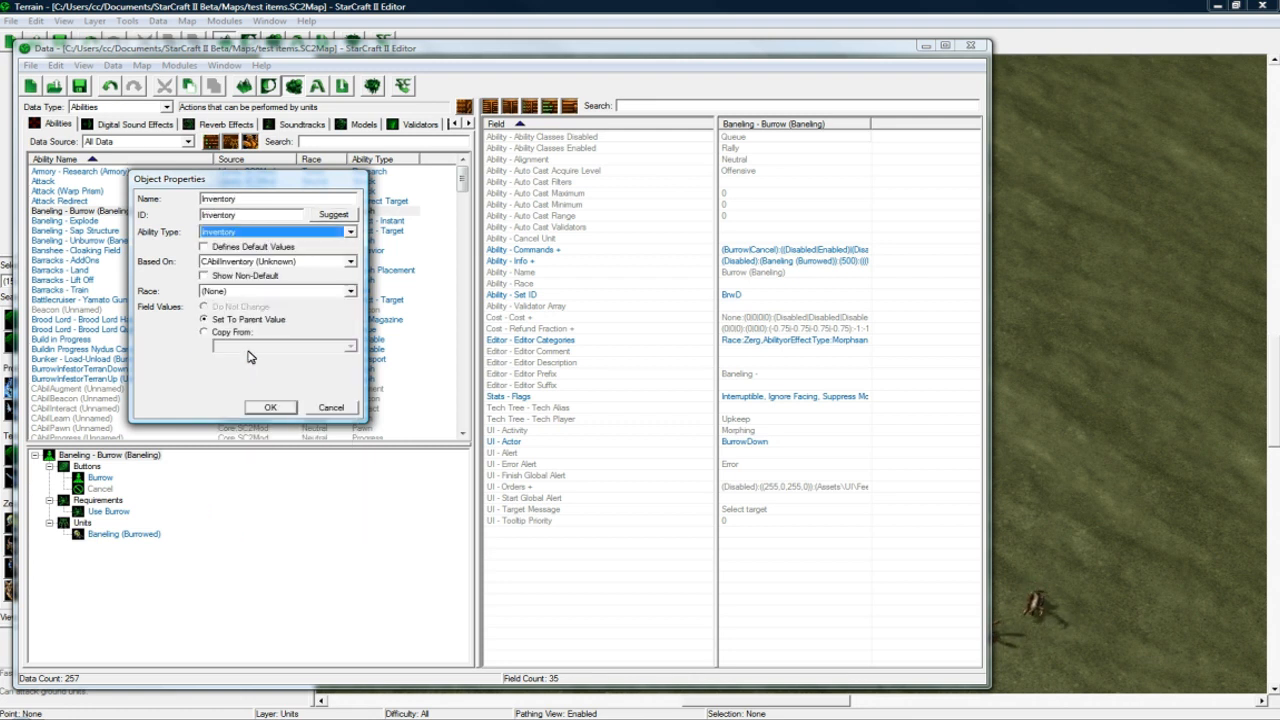
{"action": "left_click", "coordinate": [268, 407]}
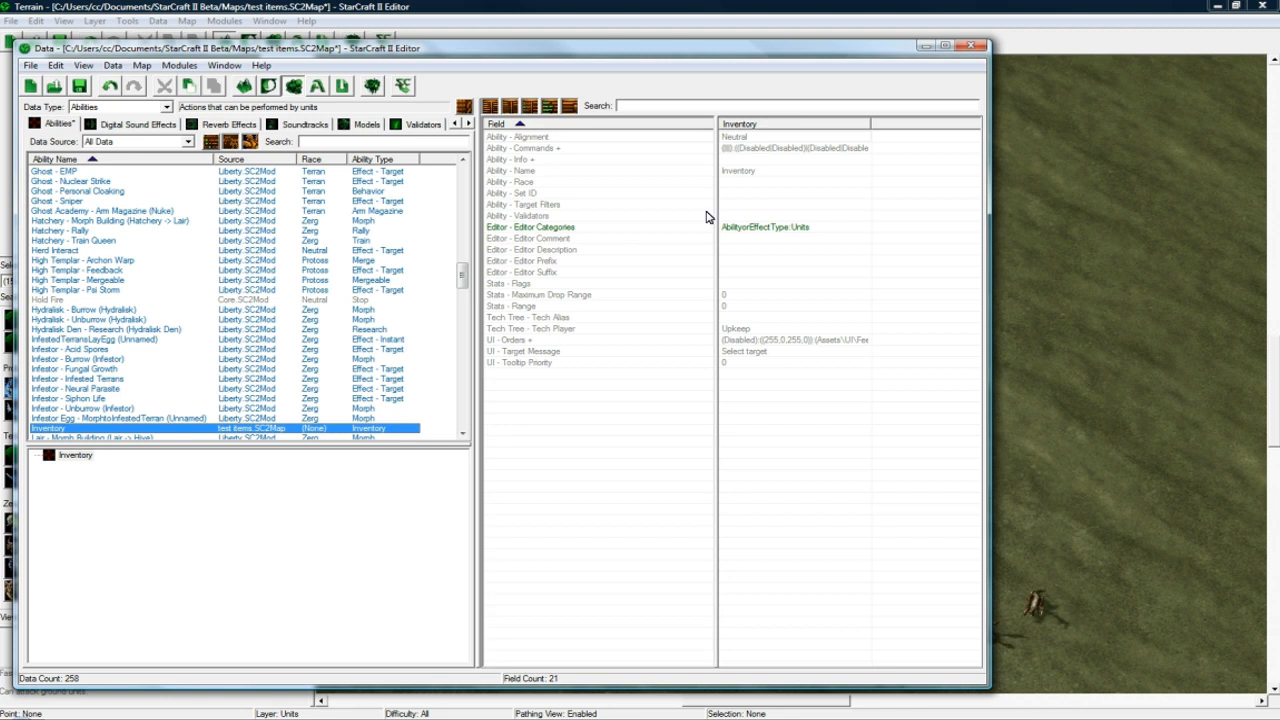
Set the Inventory ability's range and maximum drop range to 2
{"action": "double_click", "coordinate": [738, 284]}
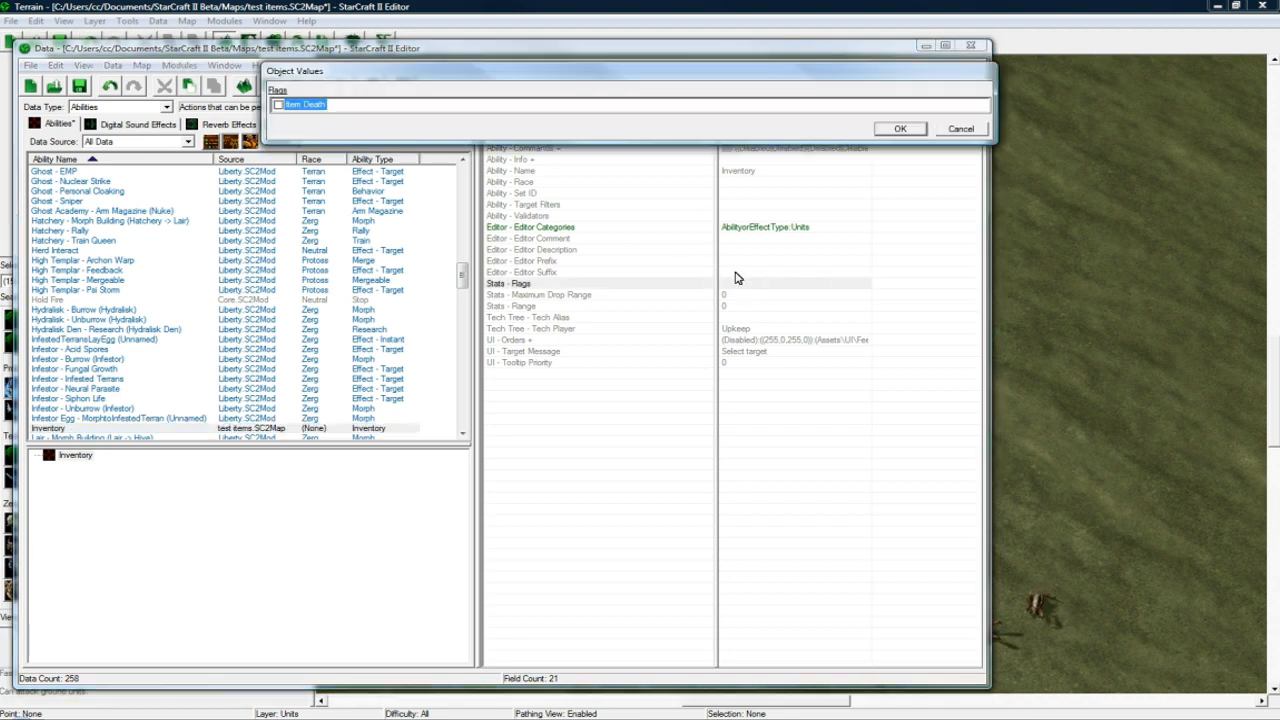
{"action": "left_click", "coordinate": [960, 128]}
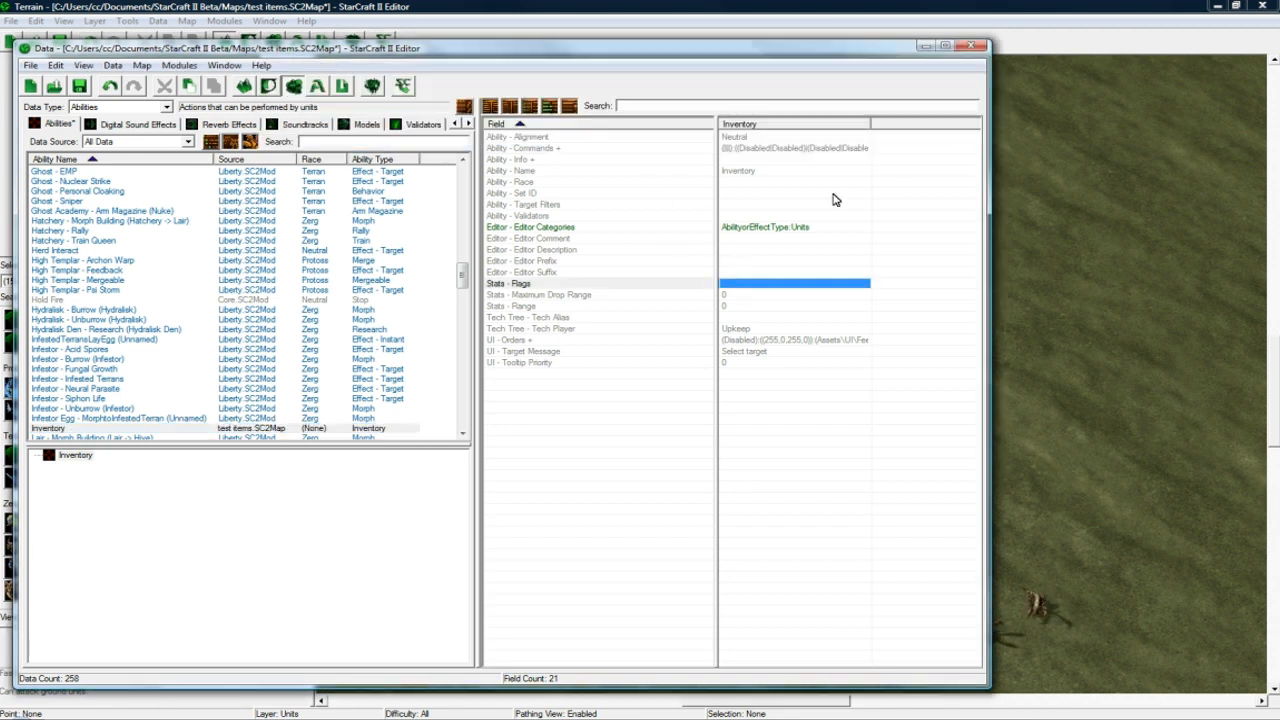
{"action": "double_click", "coordinate": [740, 306]}
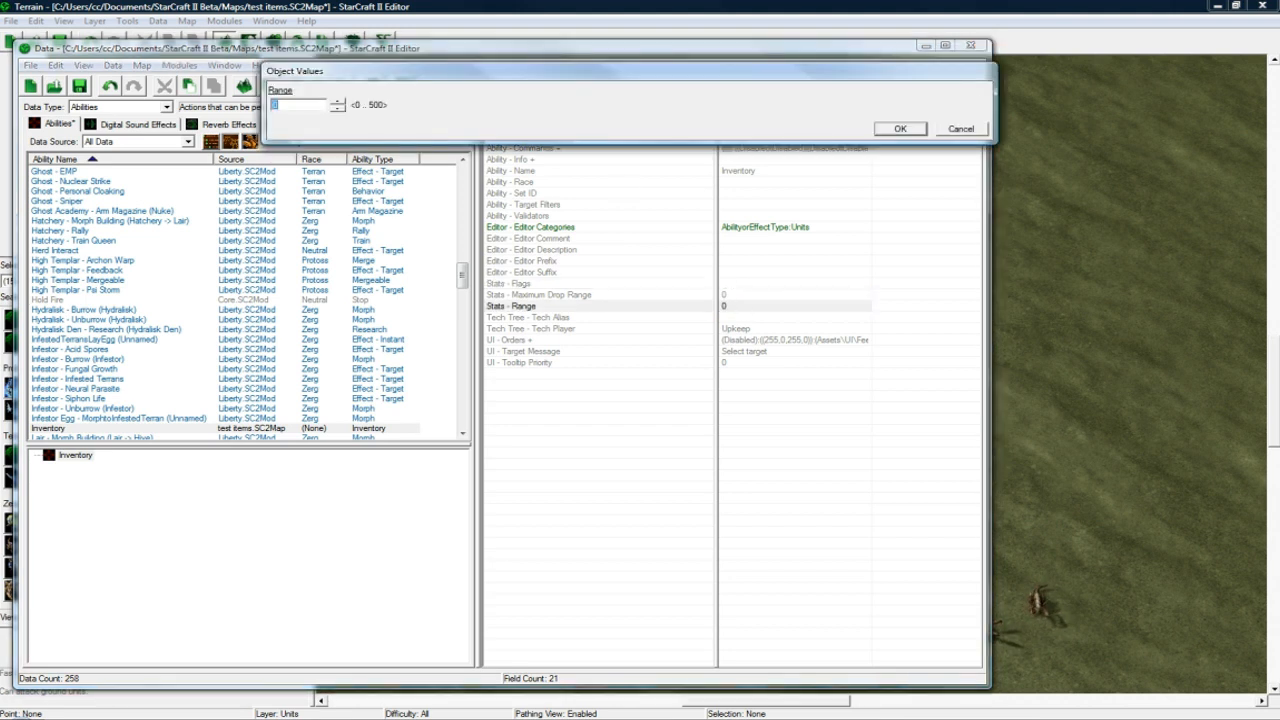
{"action": "type", "text": "2"}
{"action": "key", "text": "Return"}
{"action": "double_click", "coordinate": [736, 297]}
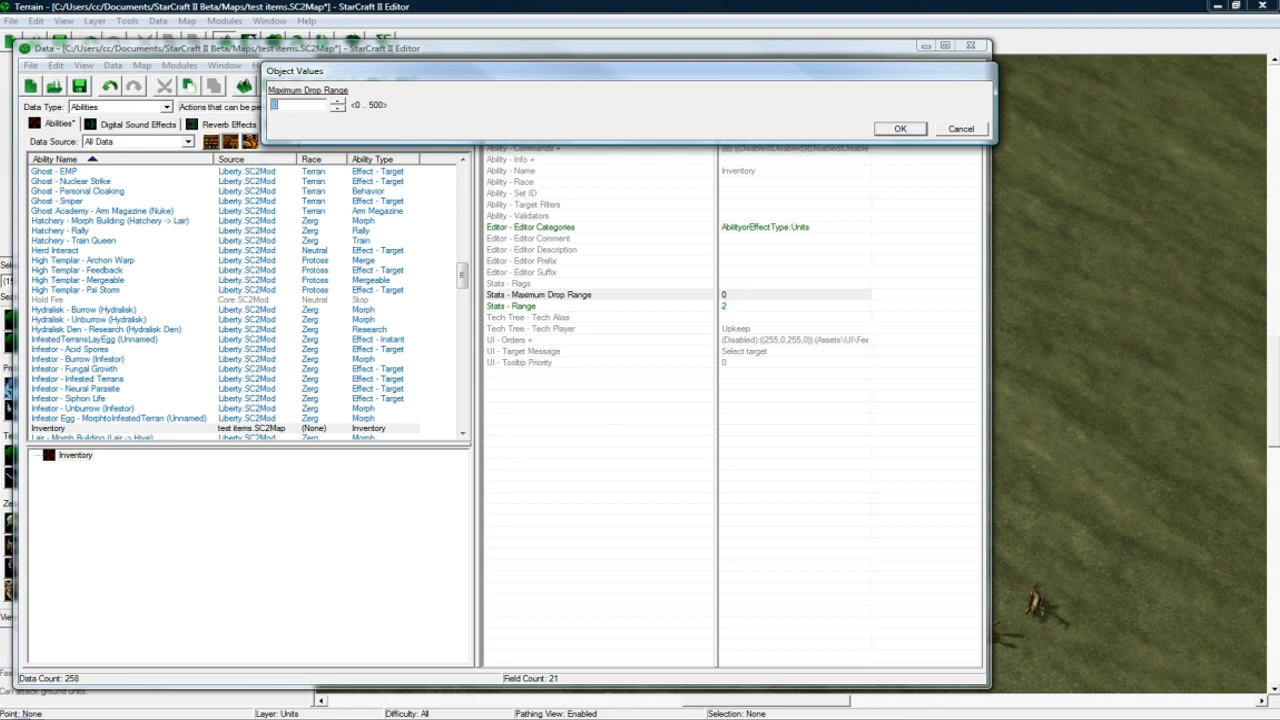
{"action": "type", "text": "2"}
{"action": "key", "text": "Return"}
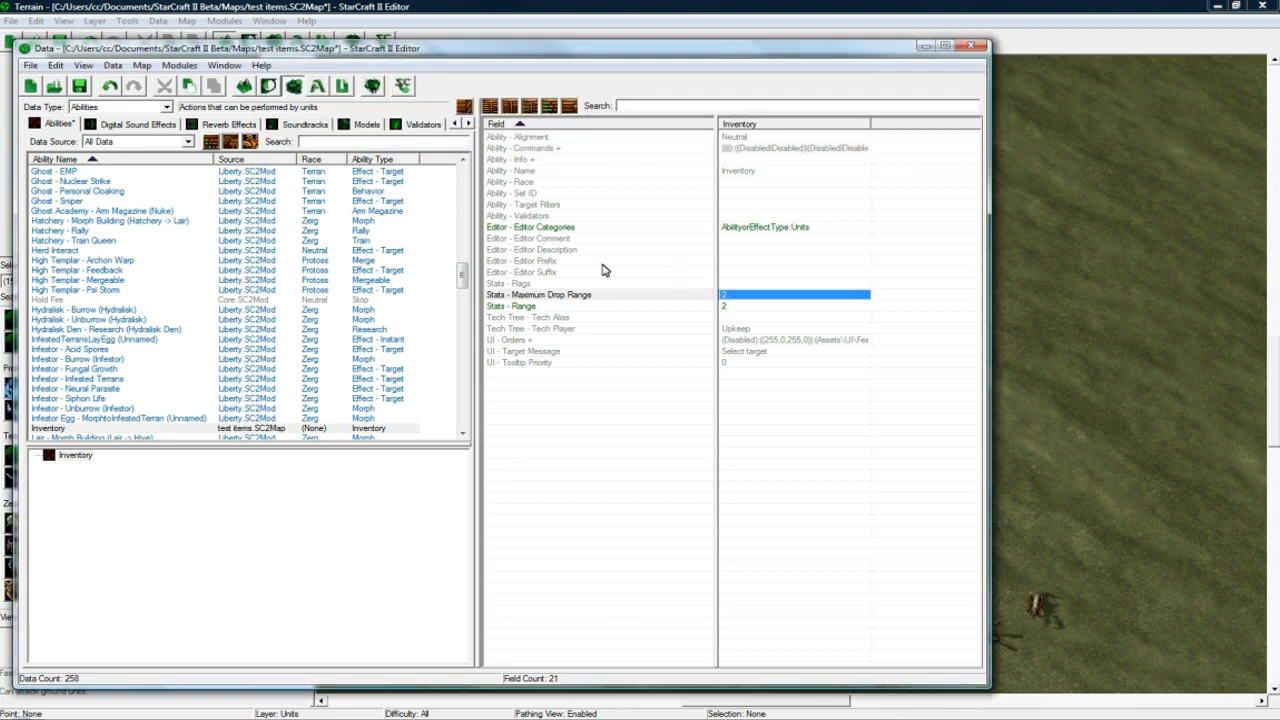
Add an entry to the Inventory ability's info list and set its container to Equipment
{"action": "left_click", "coordinate": [731, 160]}
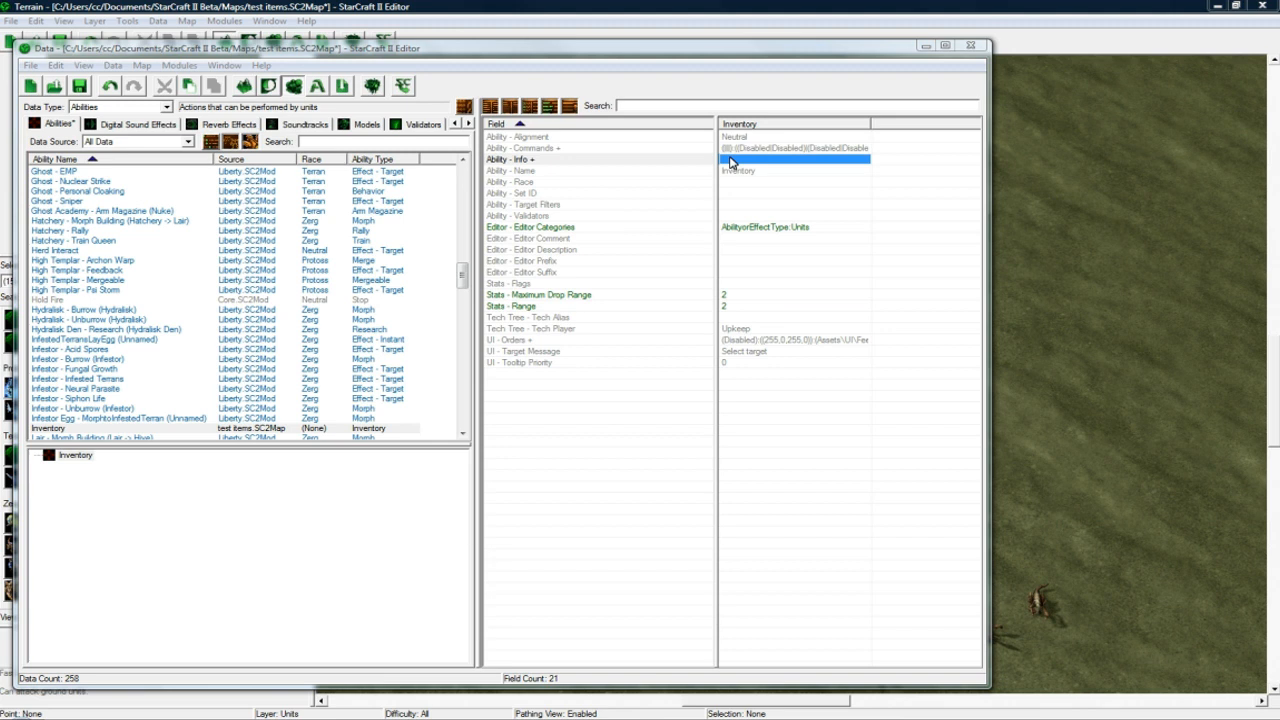
{"action": "double_click", "coordinate": [731, 161]}
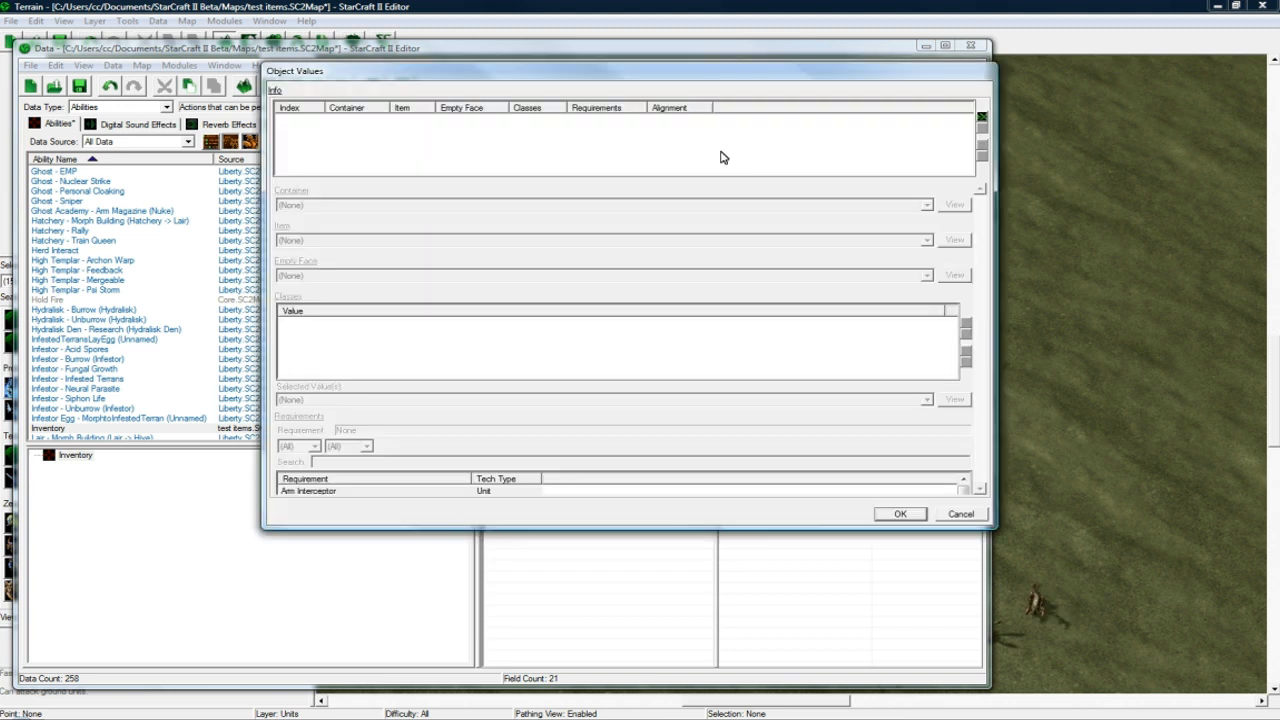
{"action": "left_click", "coordinate": [982, 120]}
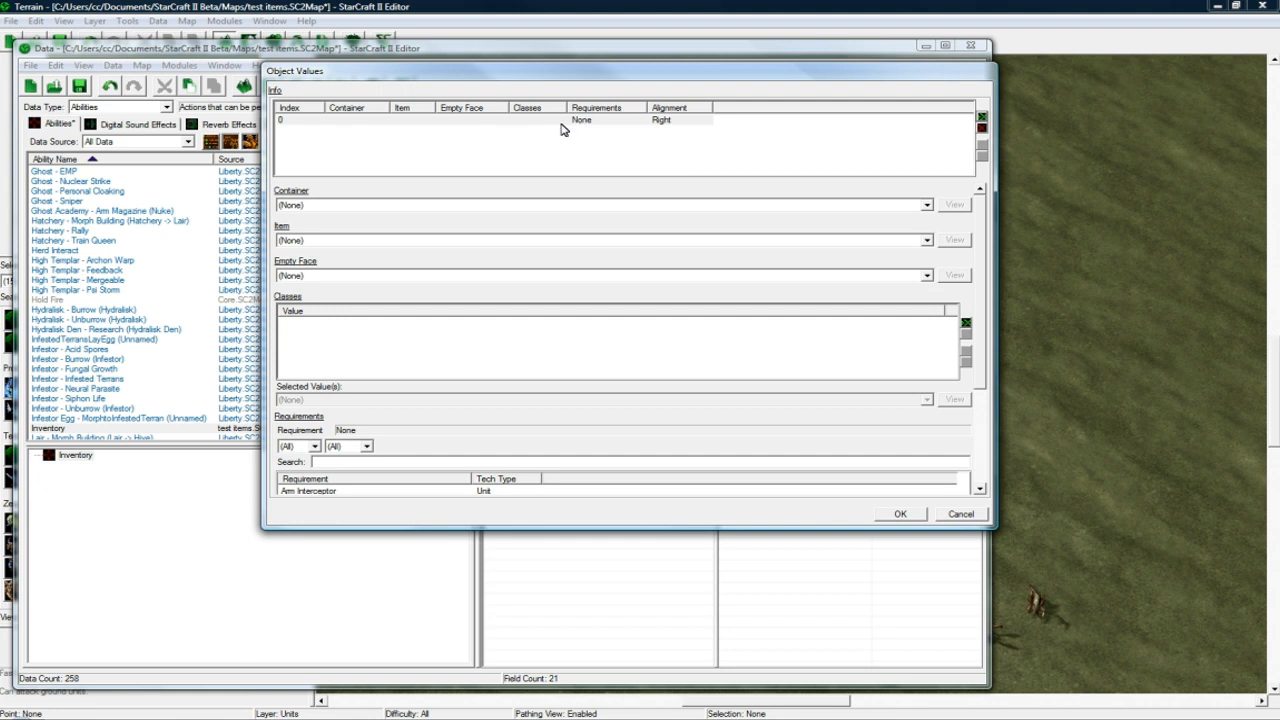
{"action": "left_click", "coordinate": [562, 123]}
{"action": "left_click", "coordinate": [324, 207]}
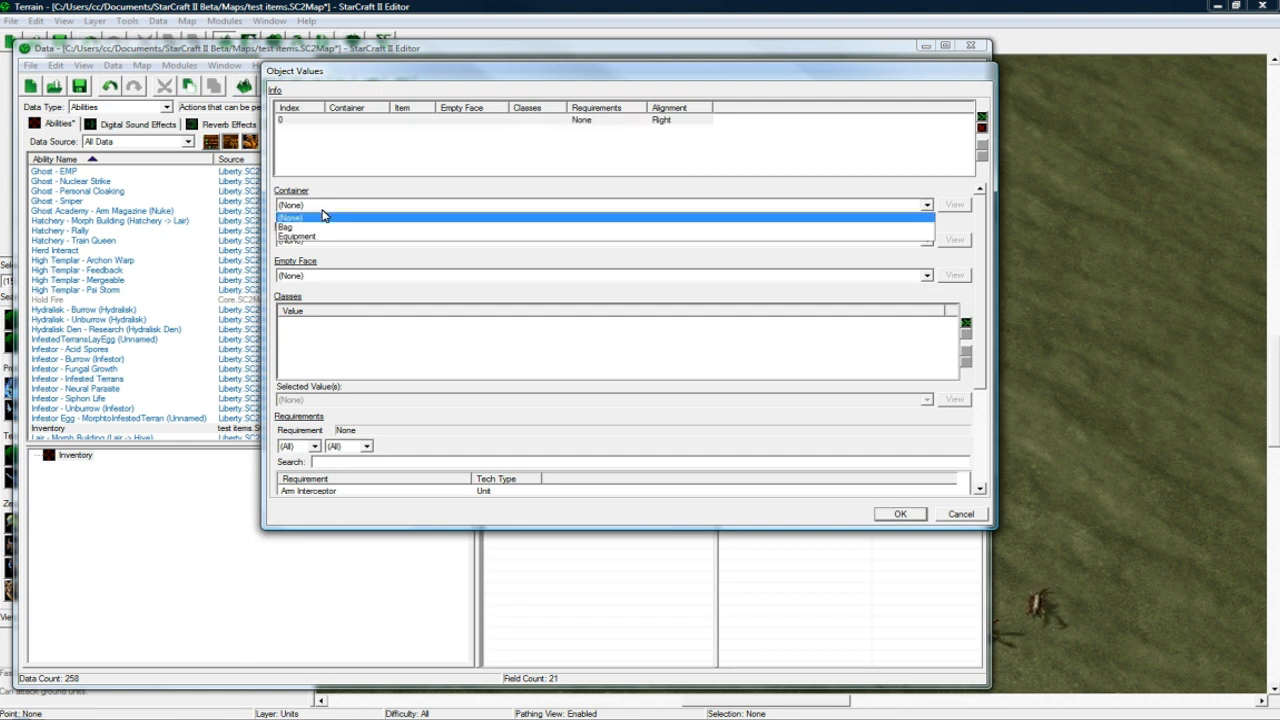
{"action": "left_click", "coordinate": [312, 236]}
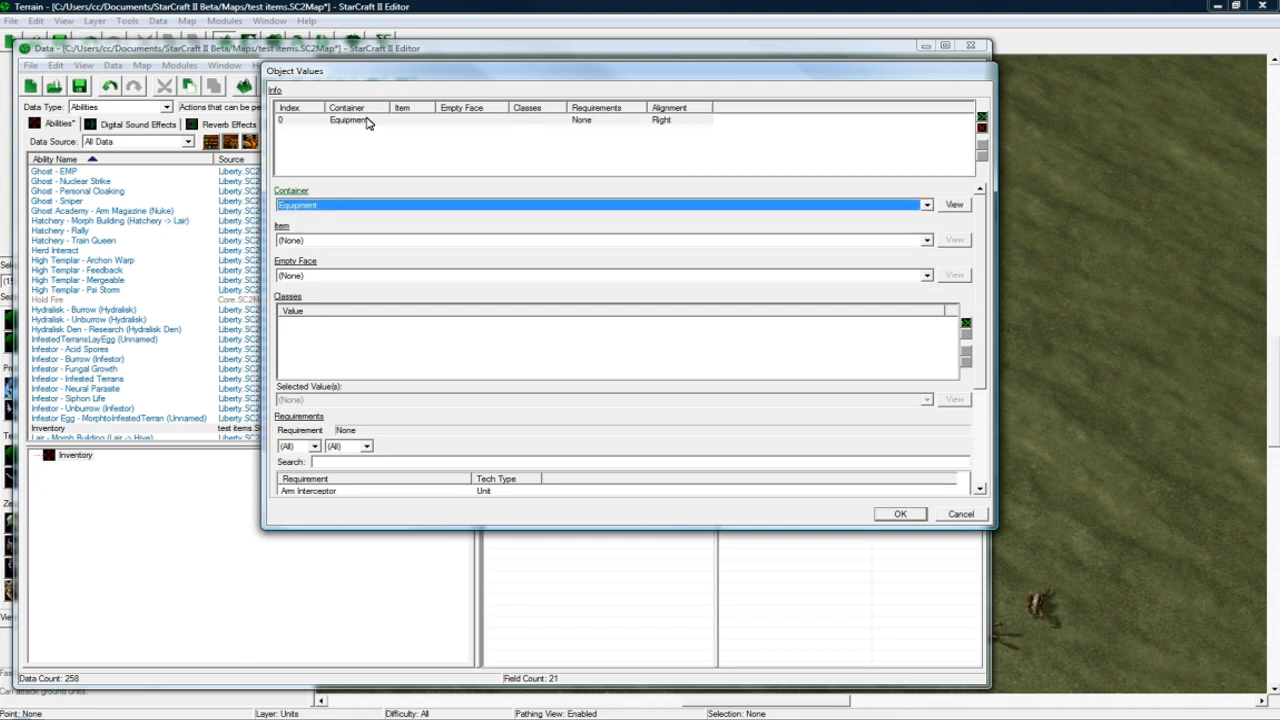
Set the Equipment entry's empty face to Empty Slot, leaving its item as None
{"action": "left_click", "coordinate": [325, 241]}
{"action": "left_click", "coordinate": [317, 244]}
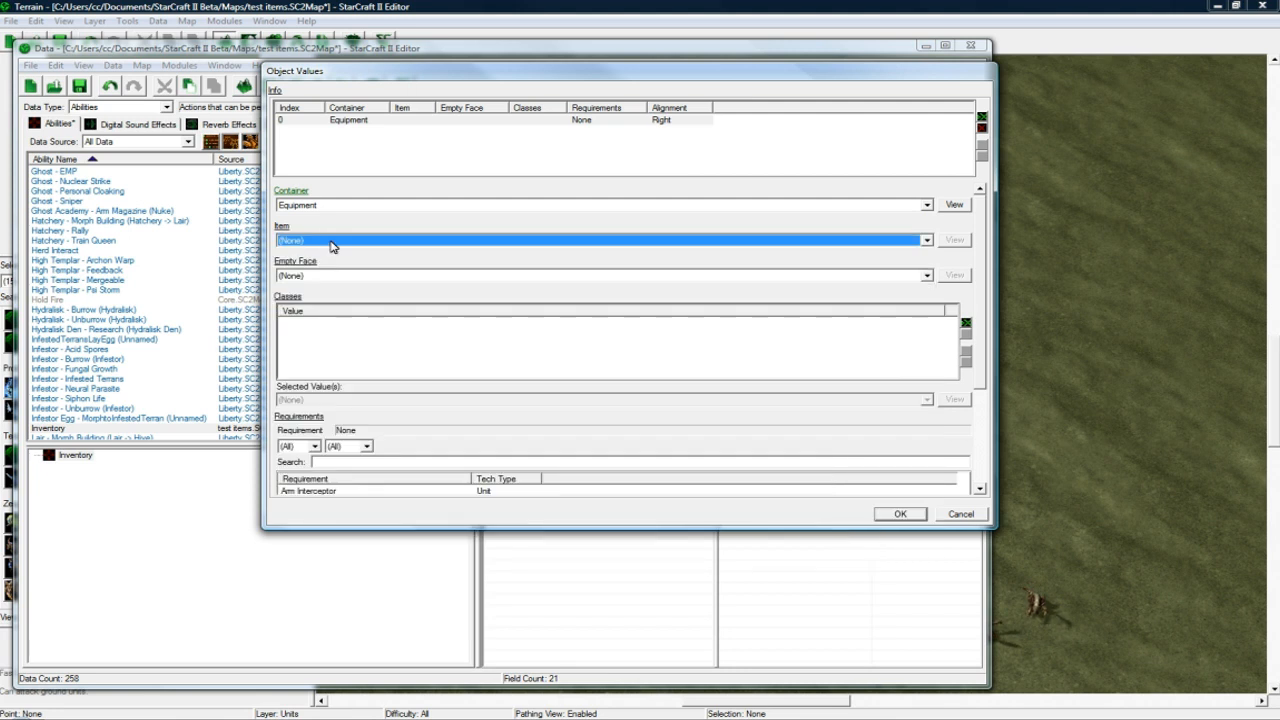
{"action": "left_click", "coordinate": [312, 275]}
{"action": "key", "text": "e"}
{"action": "scroll", "coordinate": [411, 451], "scroll_direction": "down", "scroll_amount": 2}
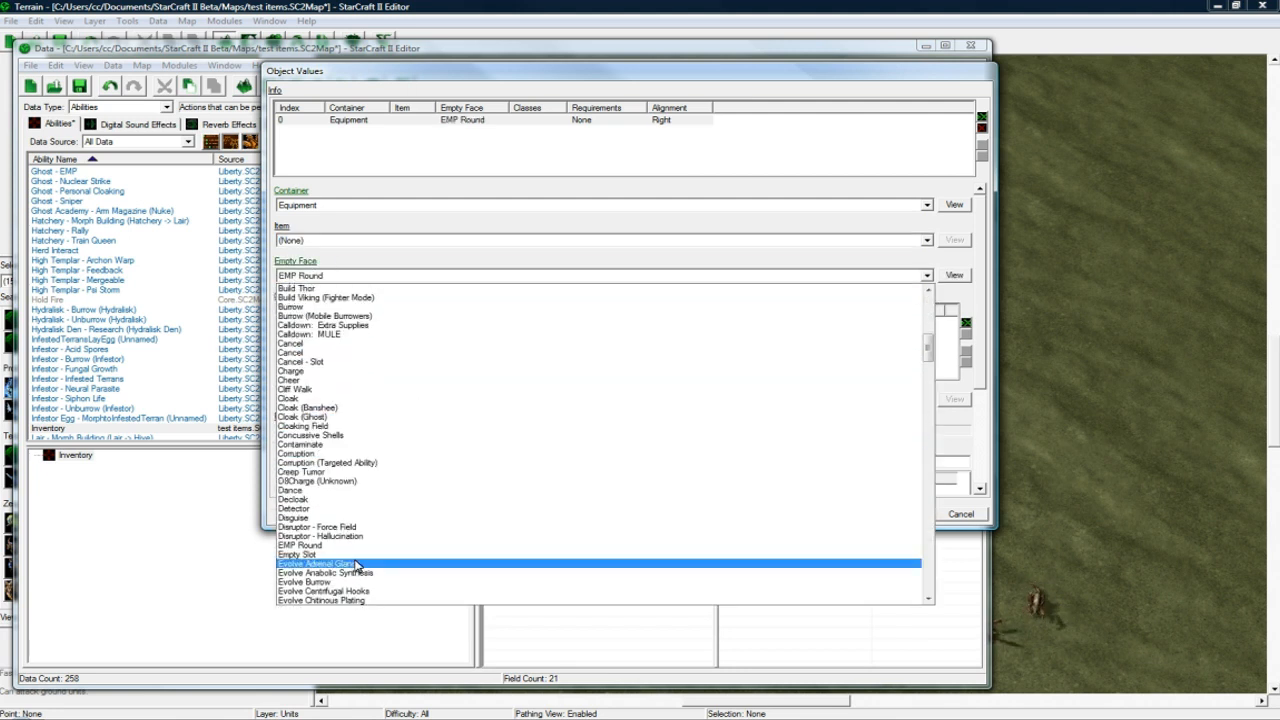
{"action": "left_click", "coordinate": [355, 554]}
Add the Weapon and Armor classes to the Equipment entry of the ability's info list
{"action": "left_click_drag", "start_coordinate": [977, 320], "coordinate": [976, 330]}
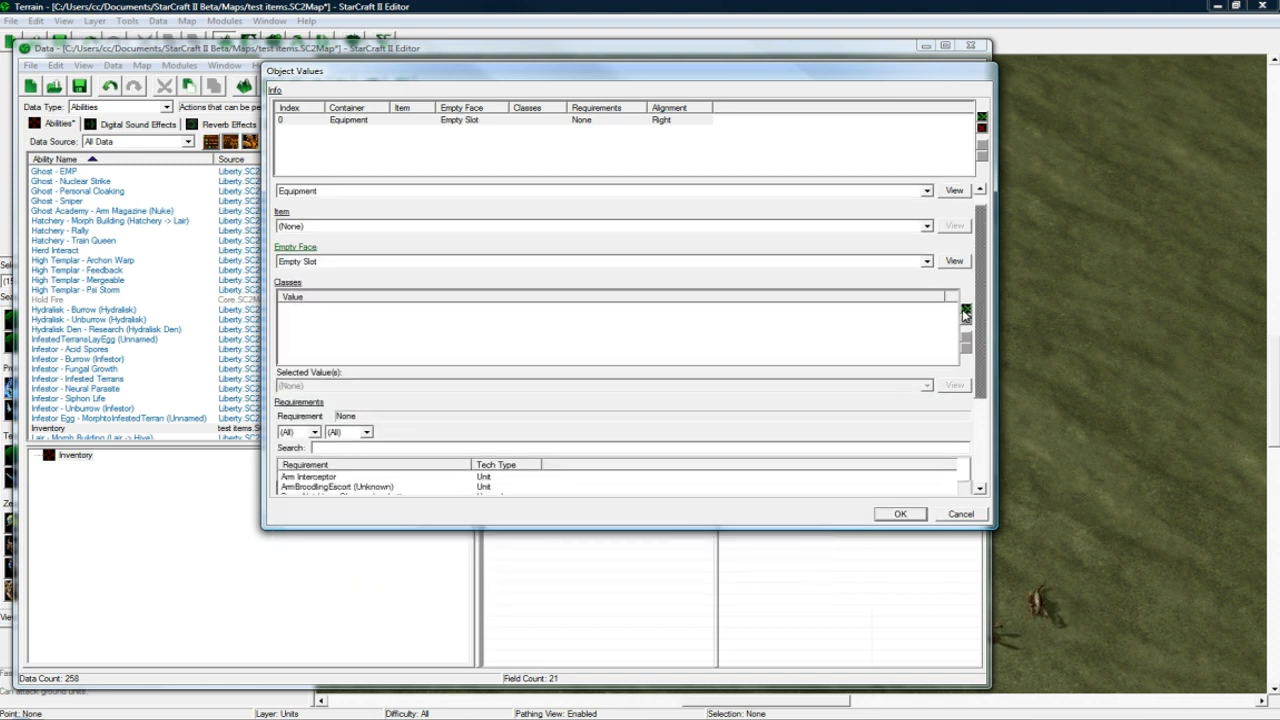
{"action": "left_click", "coordinate": [965, 312]}
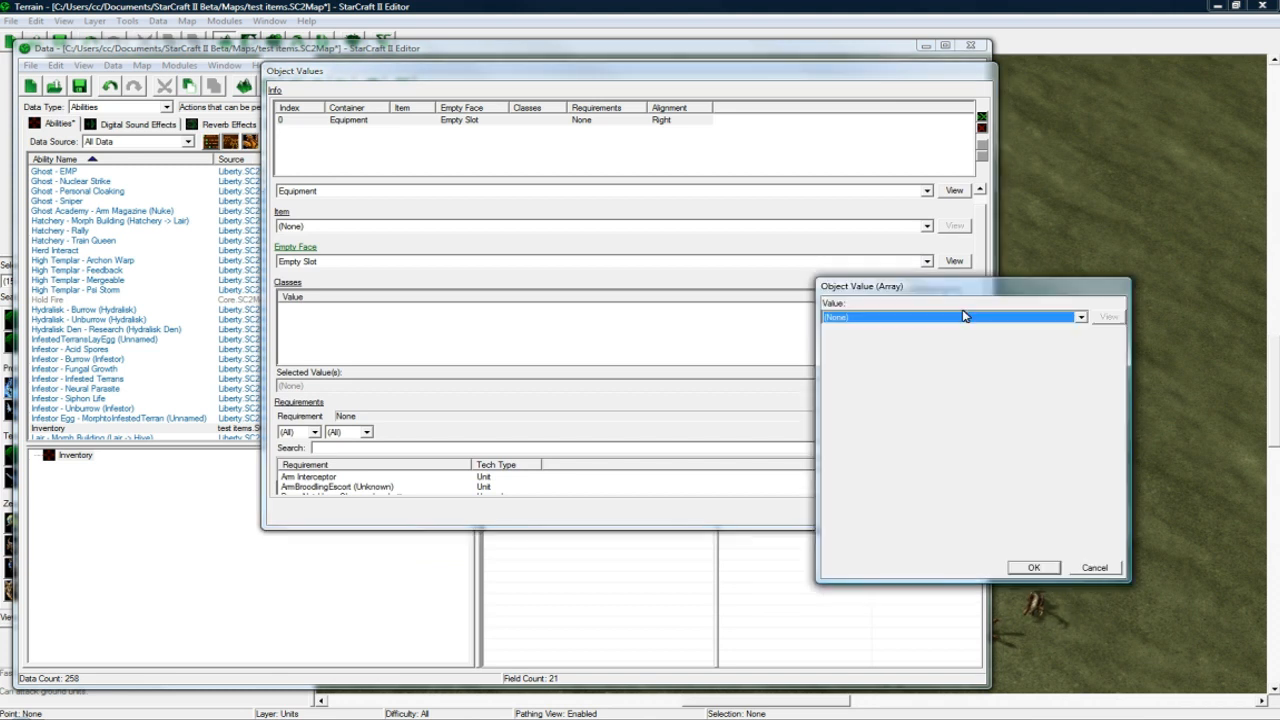
{"action": "left_click", "coordinate": [904, 320]}
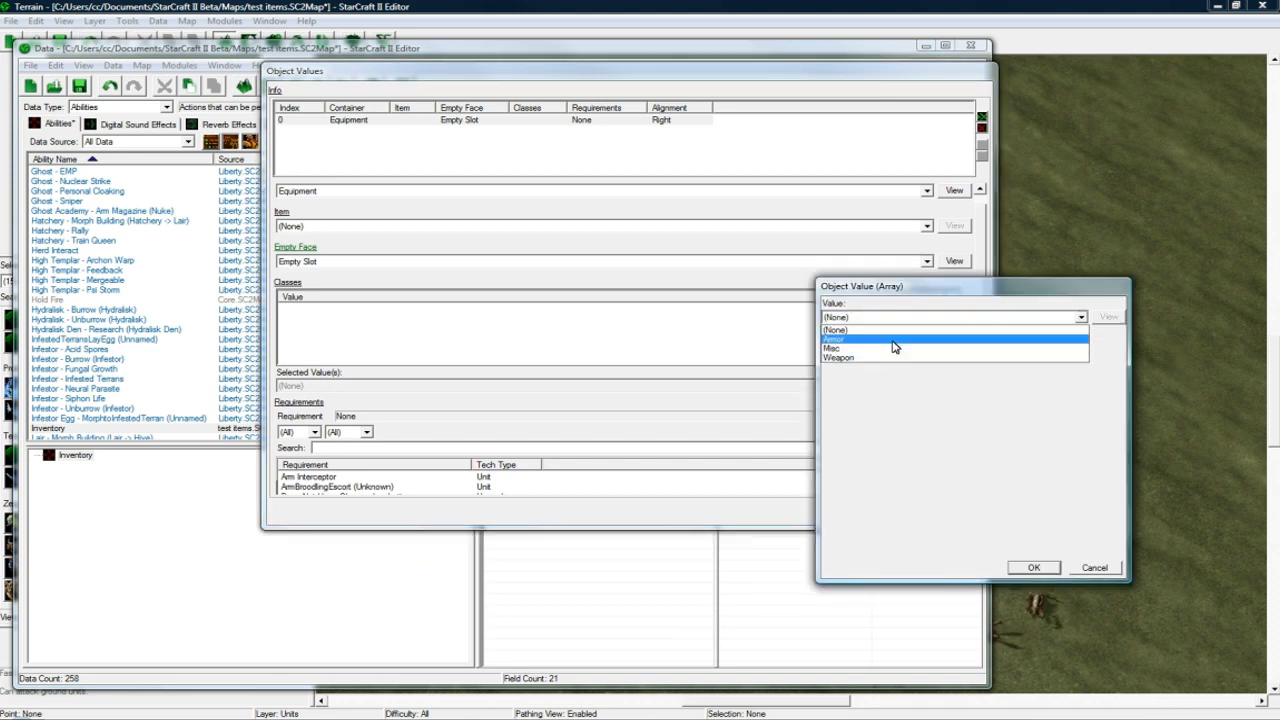
{"action": "left_click", "coordinate": [884, 358]}
{"action": "left_click", "coordinate": [1036, 567]}
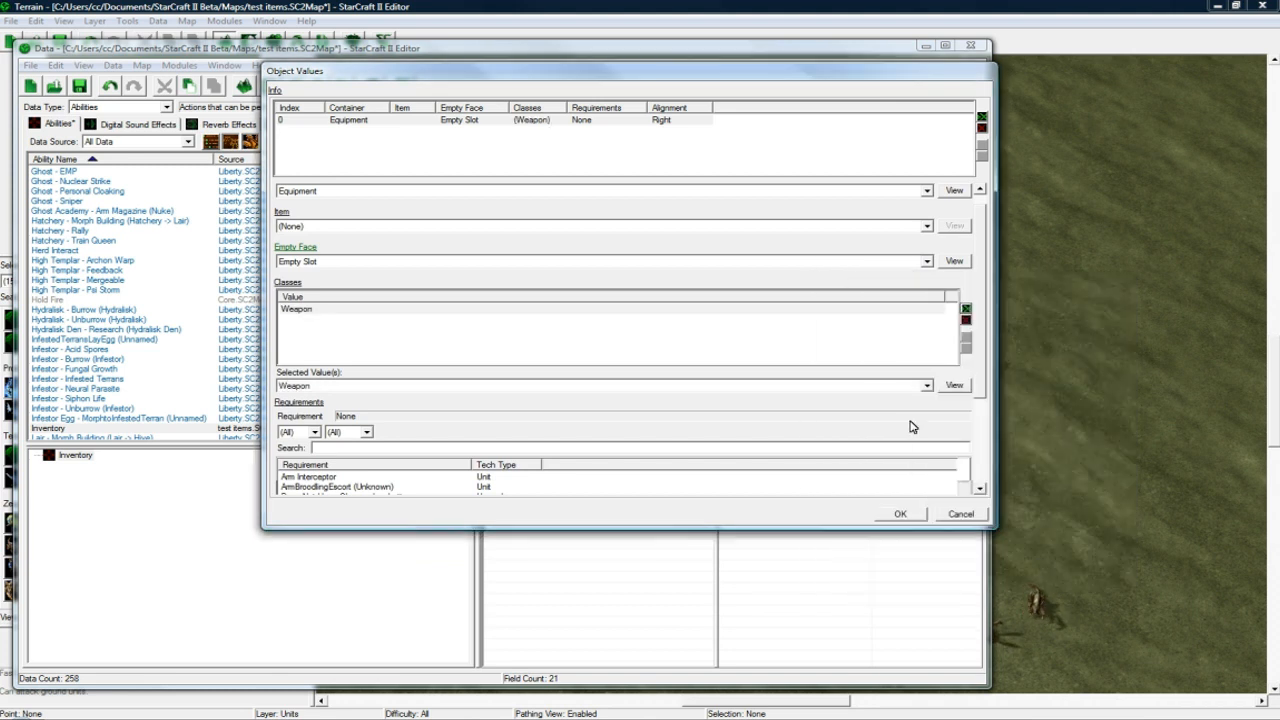
{"action": "left_click", "coordinate": [965, 312]}
{"action": "left_click", "coordinate": [840, 320]}
{"action": "left_click", "coordinate": [850, 340]}
{"action": "left_click", "coordinate": [1032, 567]}
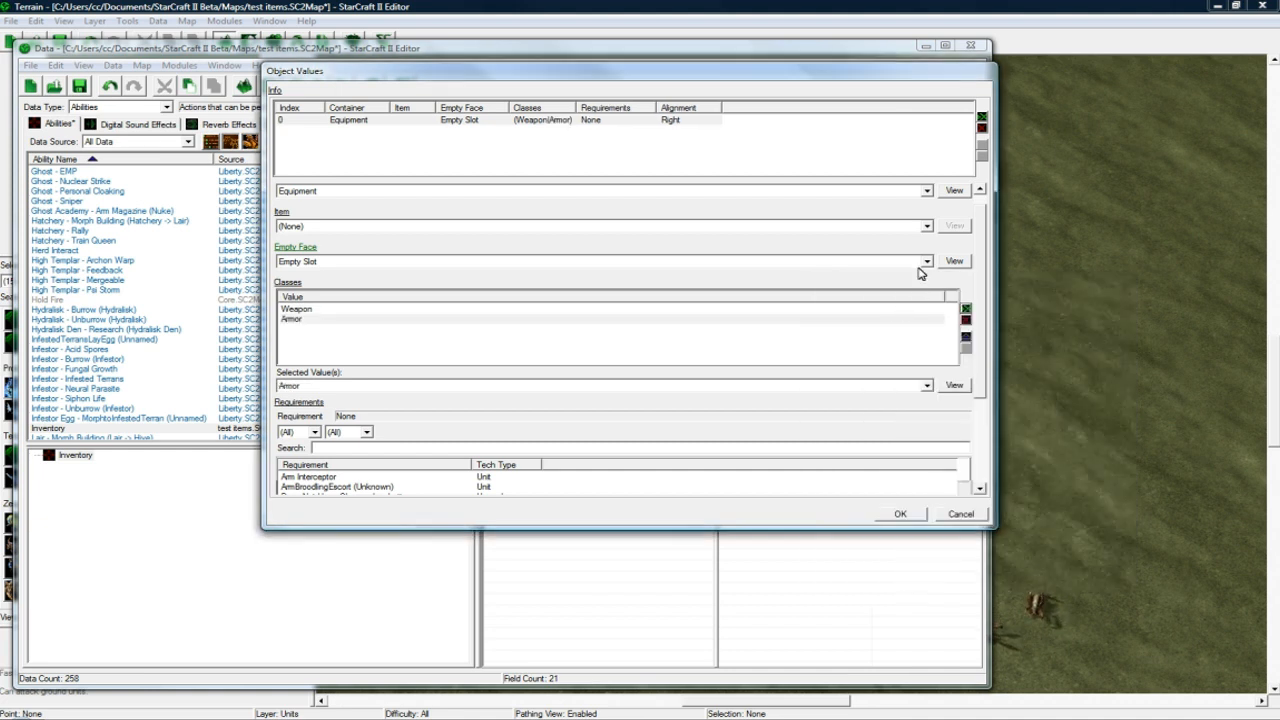
Set the alignment of the Equipment entry to Left
{"action": "left_click", "coordinate": [472, 121]}
{"action": "left_click_drag", "start_coordinate": [981, 350], "coordinate": [976, 438]}
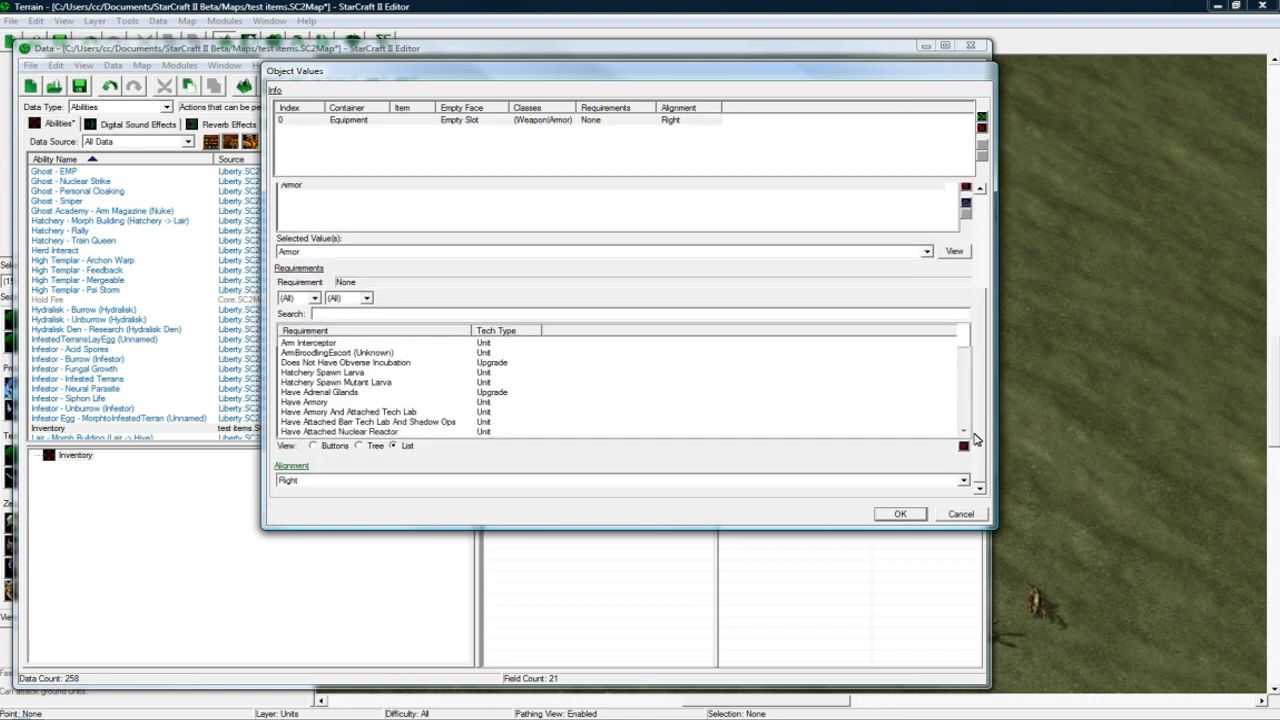
{"action": "left_click", "coordinate": [938, 480]}
{"action": "left_click", "coordinate": [926, 493]}
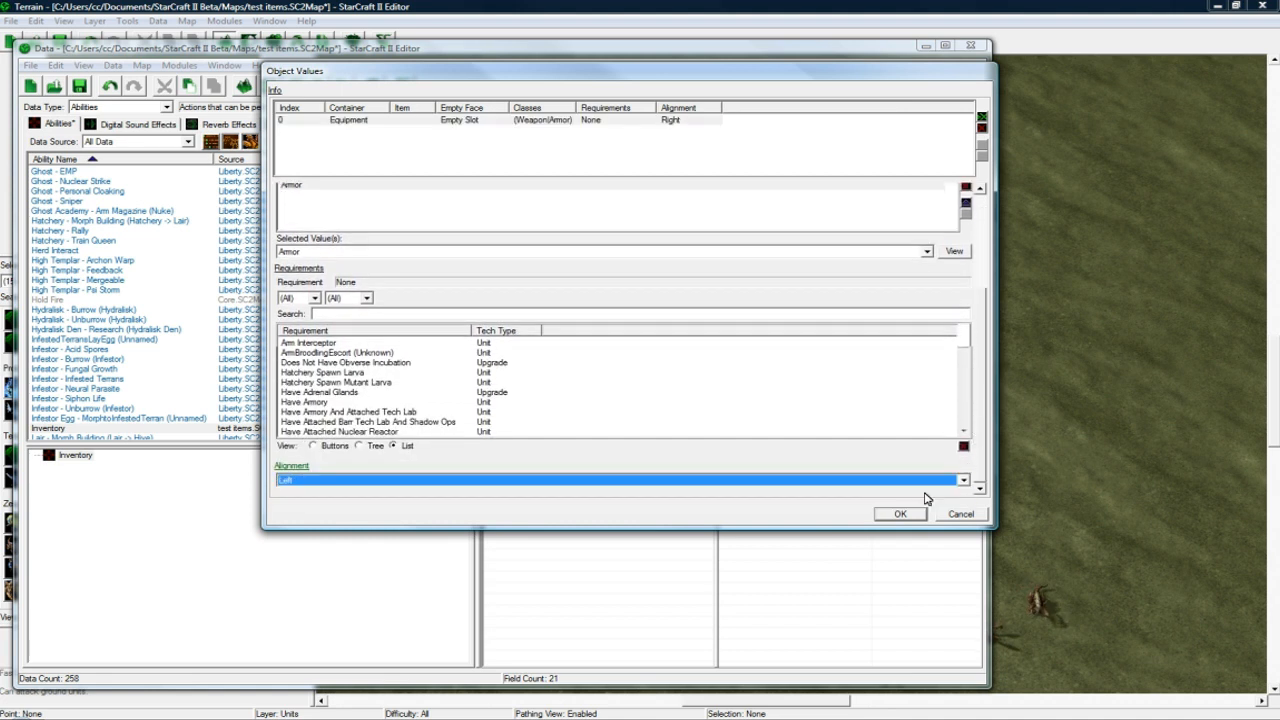
Duplicate the Equipment entry in the Inventory ability's info list and set the copy's container to Bag
{"action": "left_click", "coordinate": [982, 438]}
{"action": "left_click_drag", "start_coordinate": [982, 438], "coordinate": [988, 335]}
{"action": "left_click", "coordinate": [459, 124]}
{"action": "key", "text": "ctrl+c"}
{"action": "key", "text": "ctrl+v"}
{"action": "left_click", "coordinate": [486, 205]}
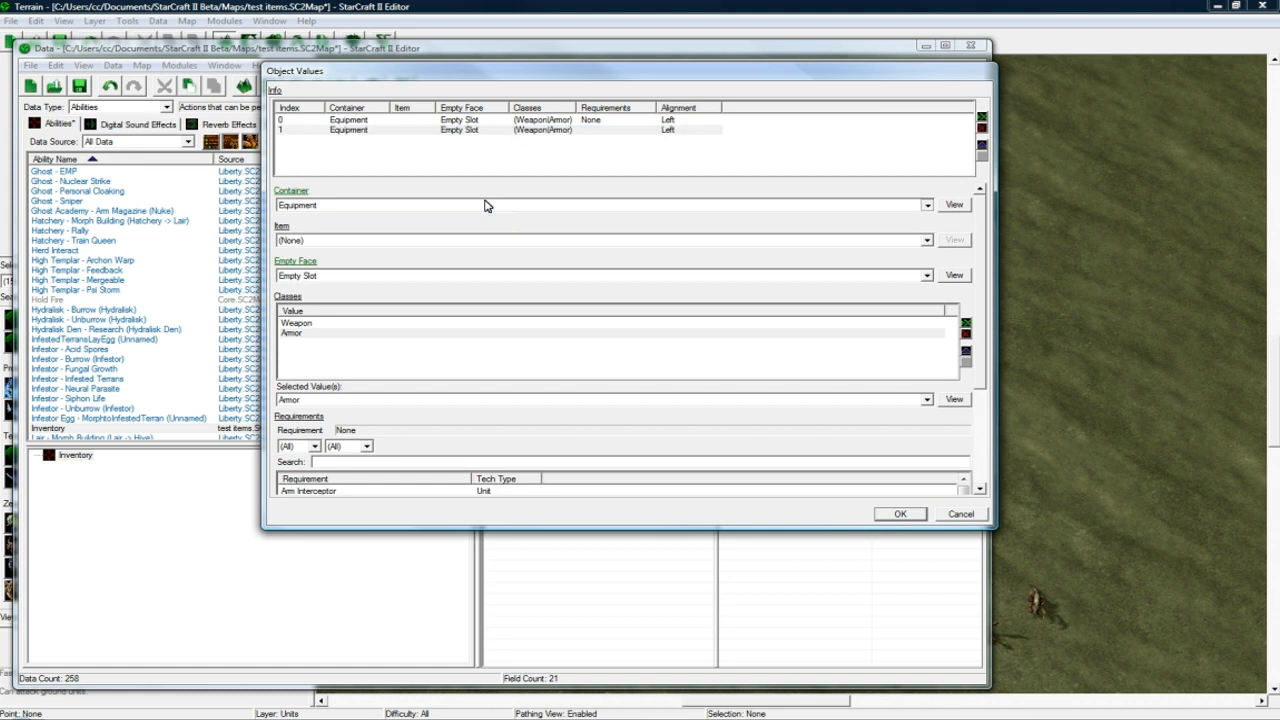
{"action": "left_click", "coordinate": [461, 233]}
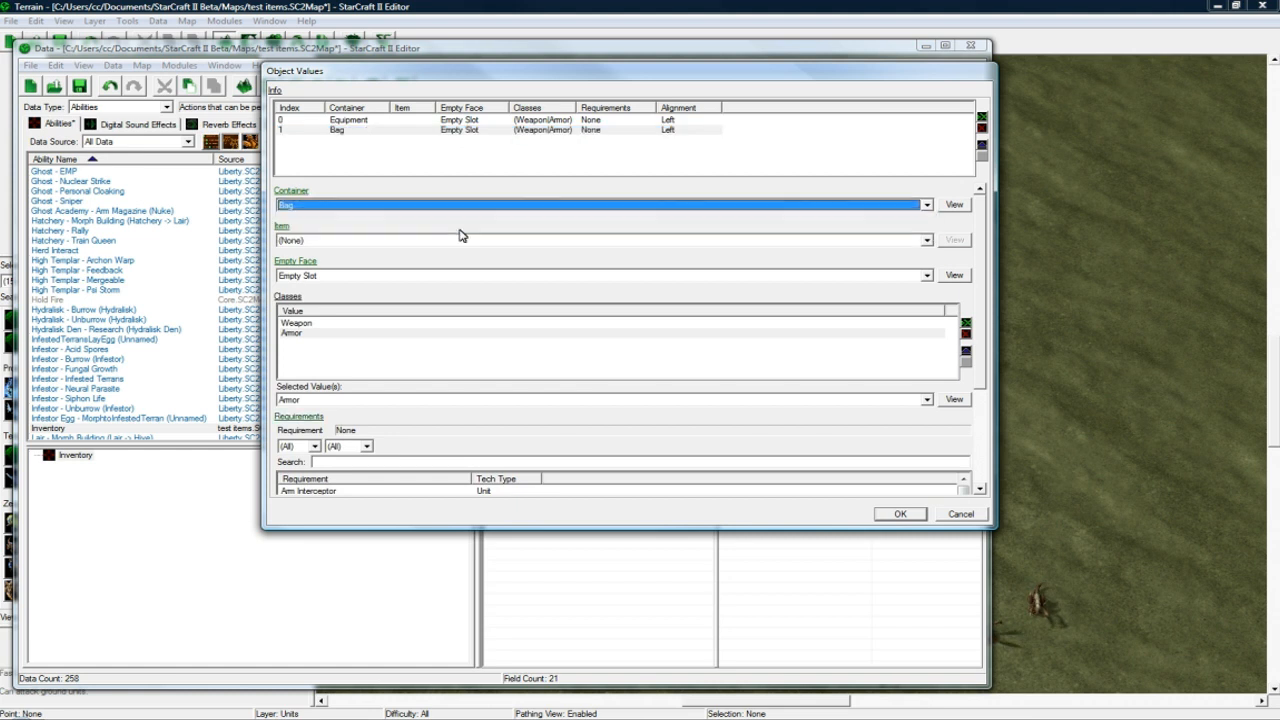
{"action": "left_click", "coordinate": [982, 117]}
{"action": "left_click", "coordinate": [331, 206]}
{"action": "left_click", "coordinate": [330, 202]}
{"action": "left_click", "coordinate": [330, 203]}
{"action": "left_click", "coordinate": [320, 230]}
{"action": "left_click", "coordinate": [355, 142]}
{"action": "left_click", "coordinate": [358, 131]}
{"action": "left_click", "coordinate": [360, 140]}
{"action": "left_click", "coordinate": [362, 131]}
{"action": "left_click", "coordinate": [380, 139]}
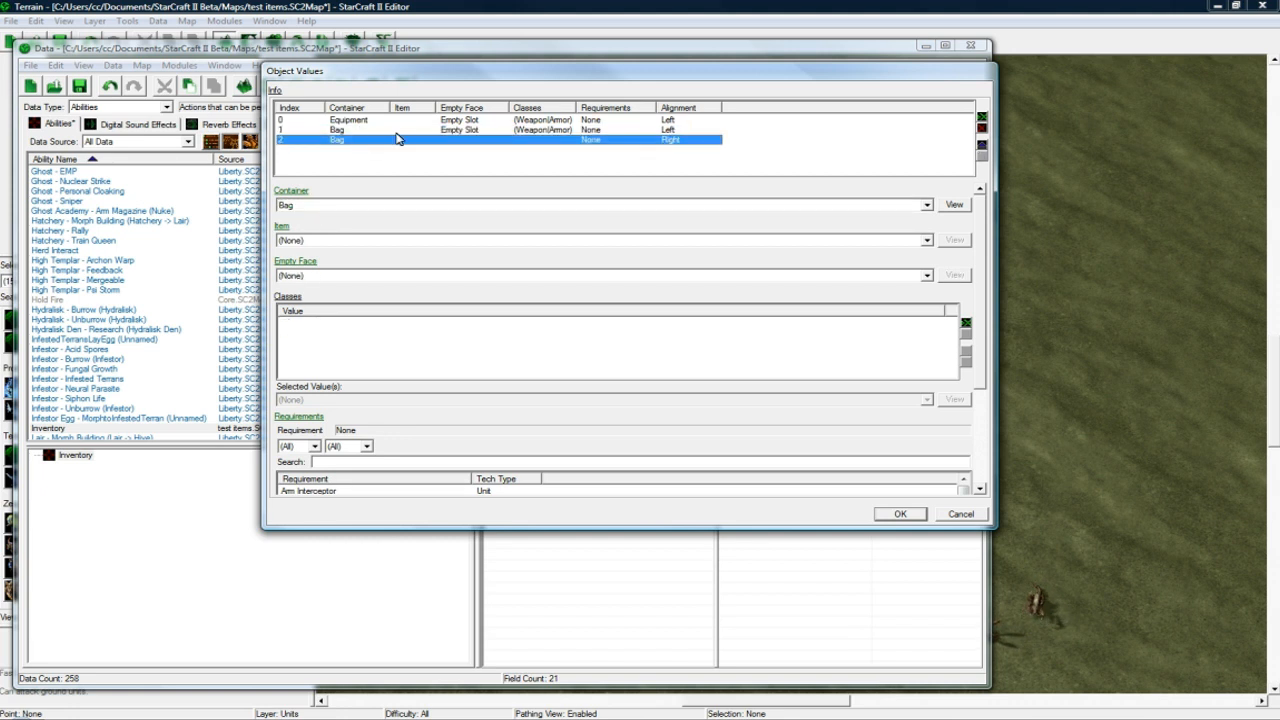
{"action": "left_click", "coordinate": [982, 131]}
Add the Misc class to the Bag entry of the ability's info list
{"action": "left_click", "coordinate": [578, 131]}
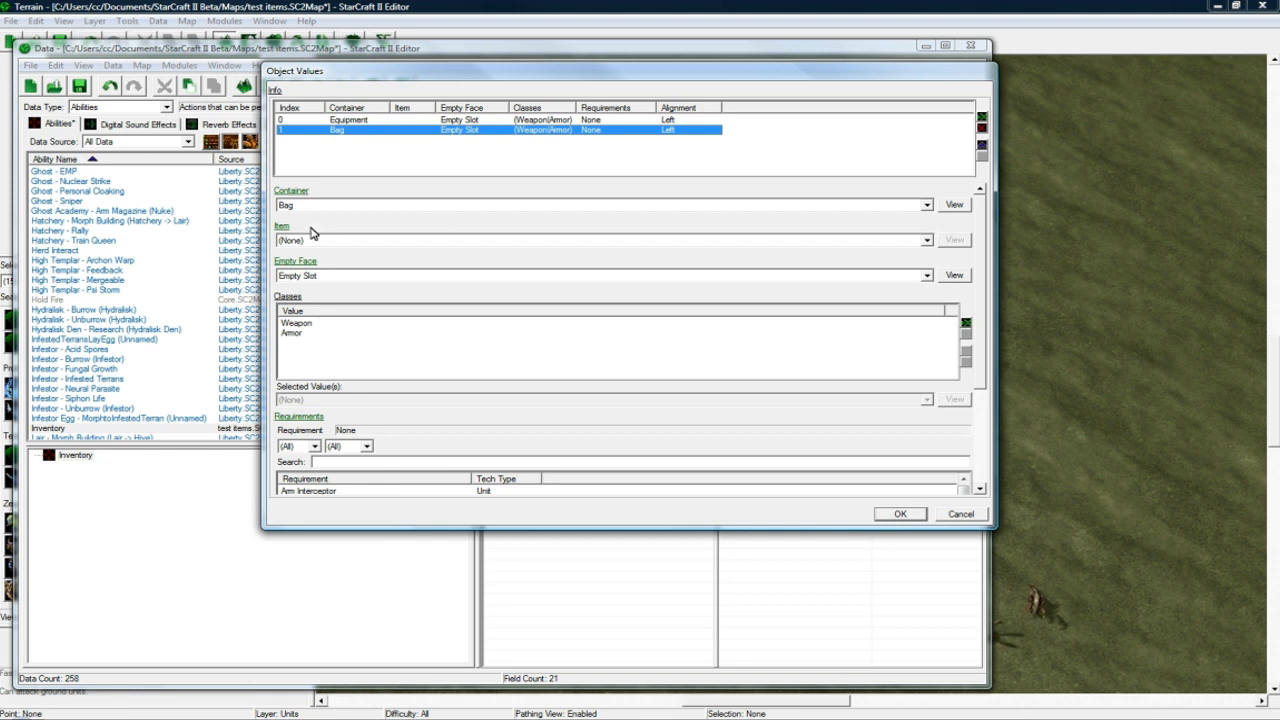
{"action": "left_click", "coordinate": [329, 324]}
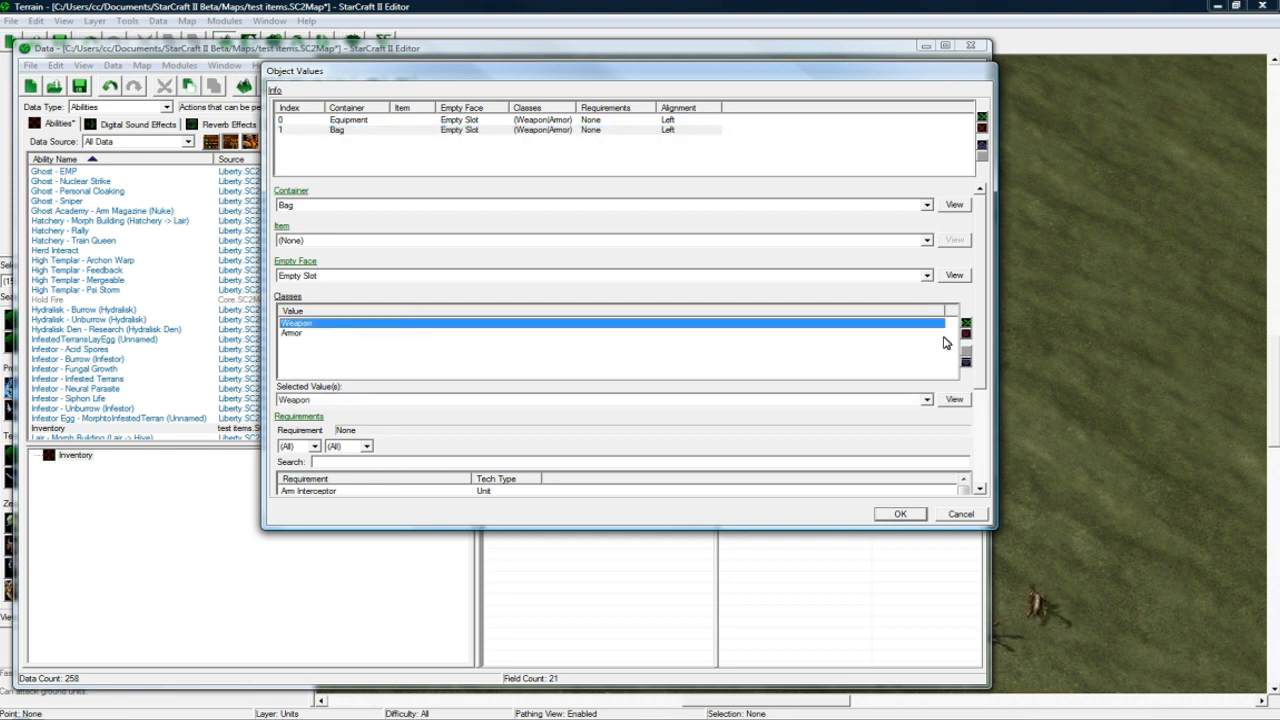
{"action": "left_click", "coordinate": [966, 323]}
{"action": "left_click", "coordinate": [880, 343]}
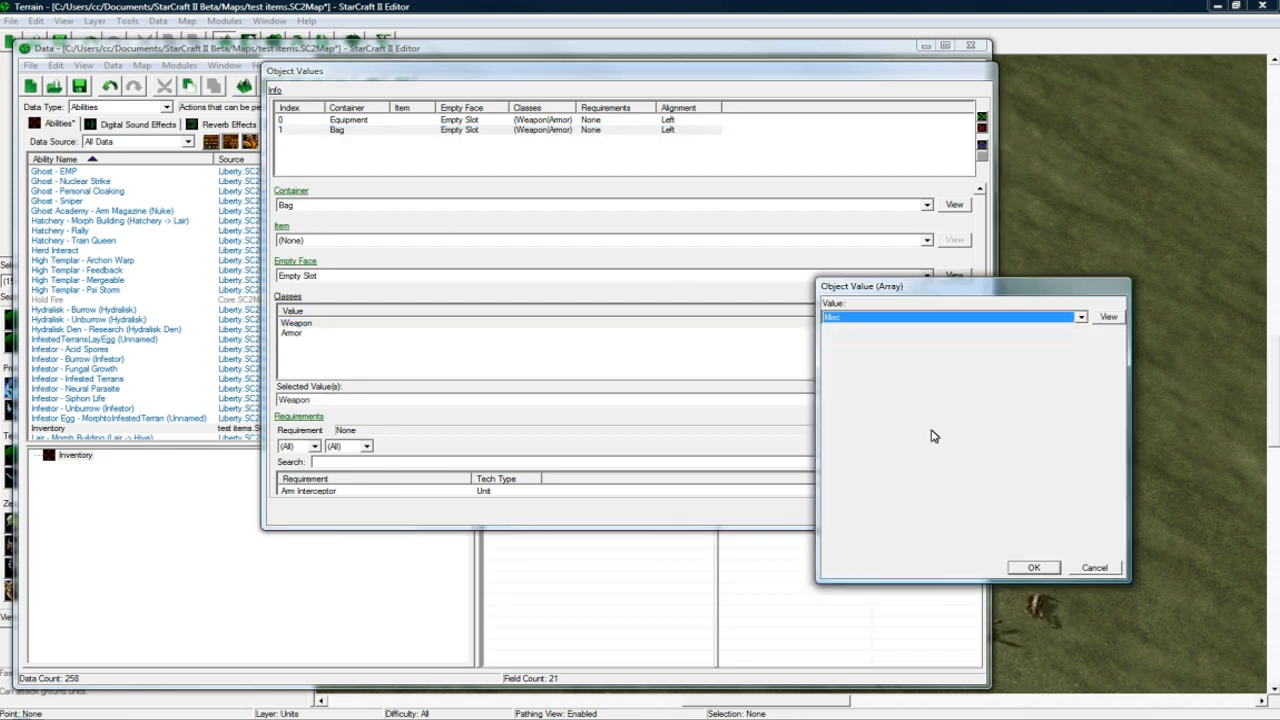
{"action": "left_click", "coordinate": [1033, 568]}
Set the Bag entry's alignment to Right and accept the changes to the ability's info list
{"action": "scroll", "coordinate": [985, 360], "scroll_direction": "down", "scroll_amount": 3}
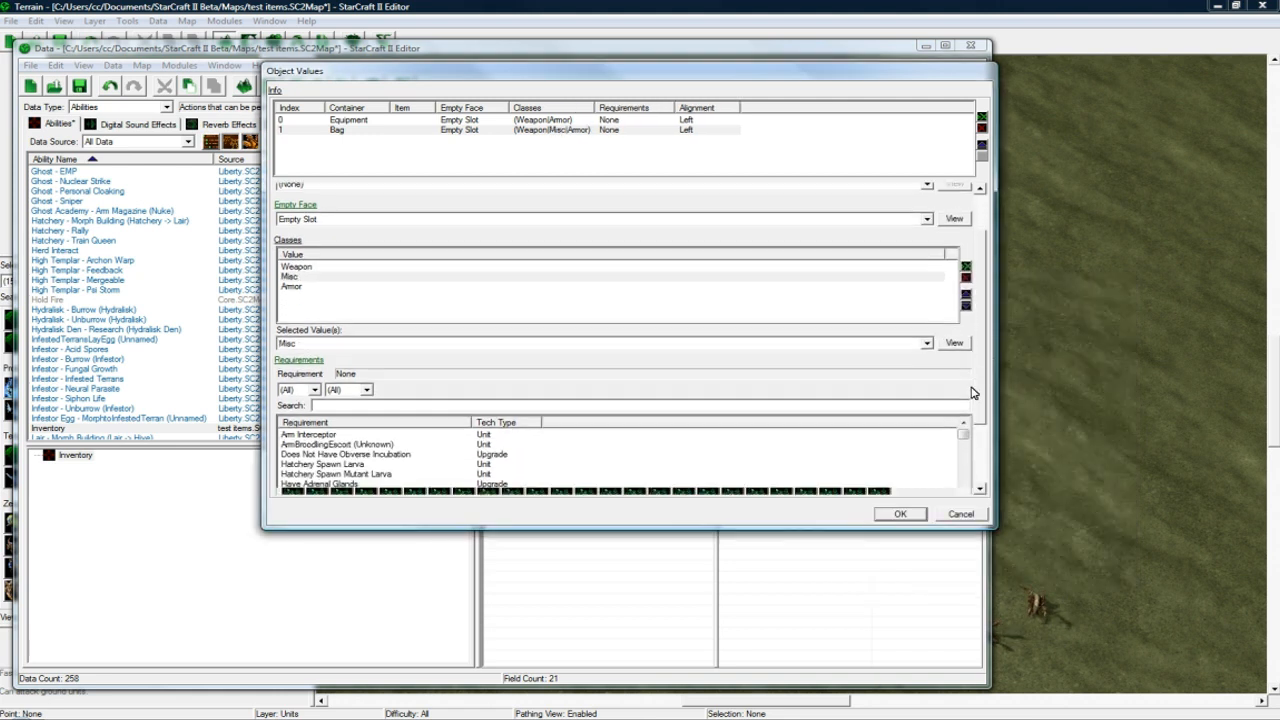
{"action": "left_click", "coordinate": [667, 480]}
{"action": "left_click", "coordinate": [668, 502]}
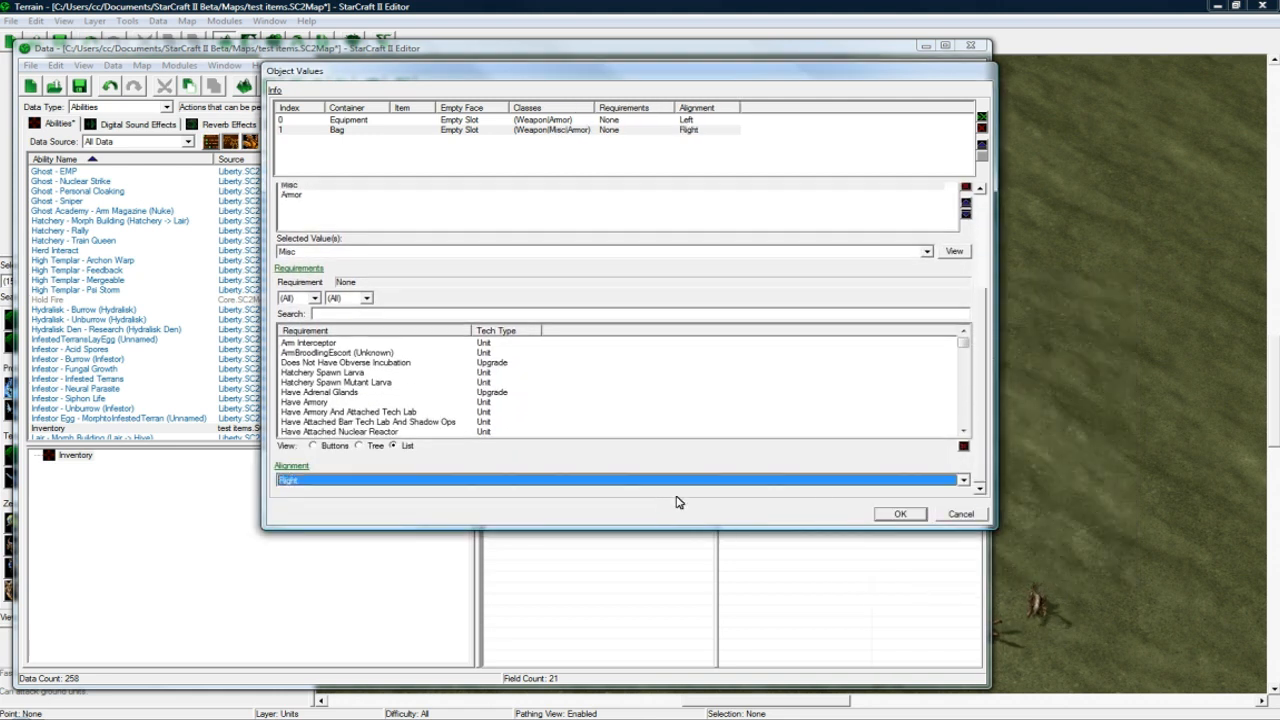
{"action": "left_click", "coordinate": [899, 515]}
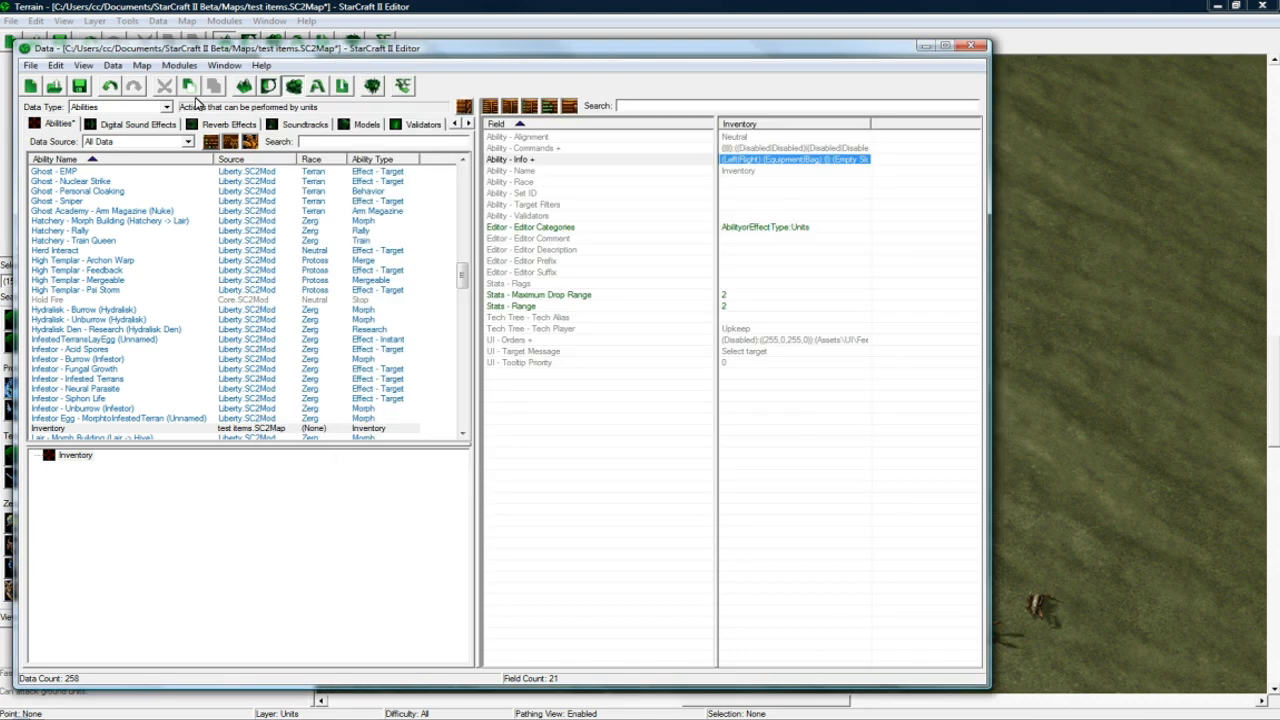
Switch to the Units data type, search for "zeal" and select the Protoss Zealot
{"action": "left_click", "coordinate": [110, 107]}
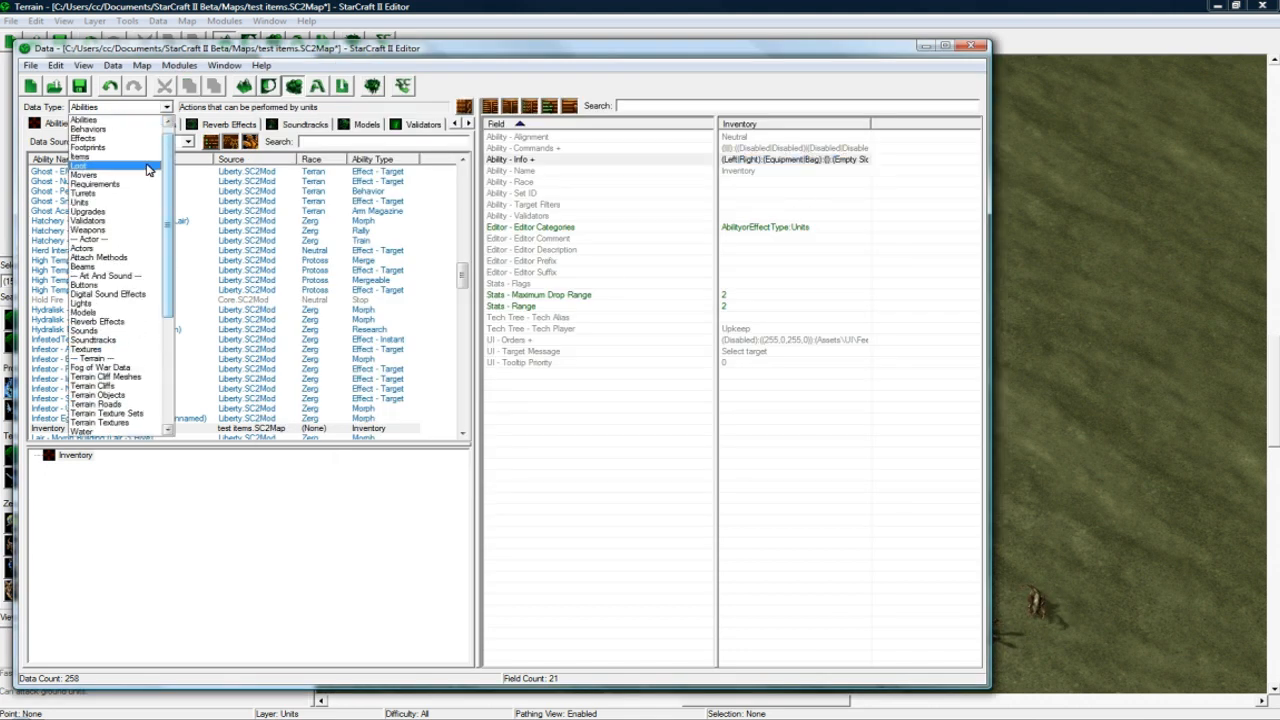
{"action": "left_click", "coordinate": [118, 207]}
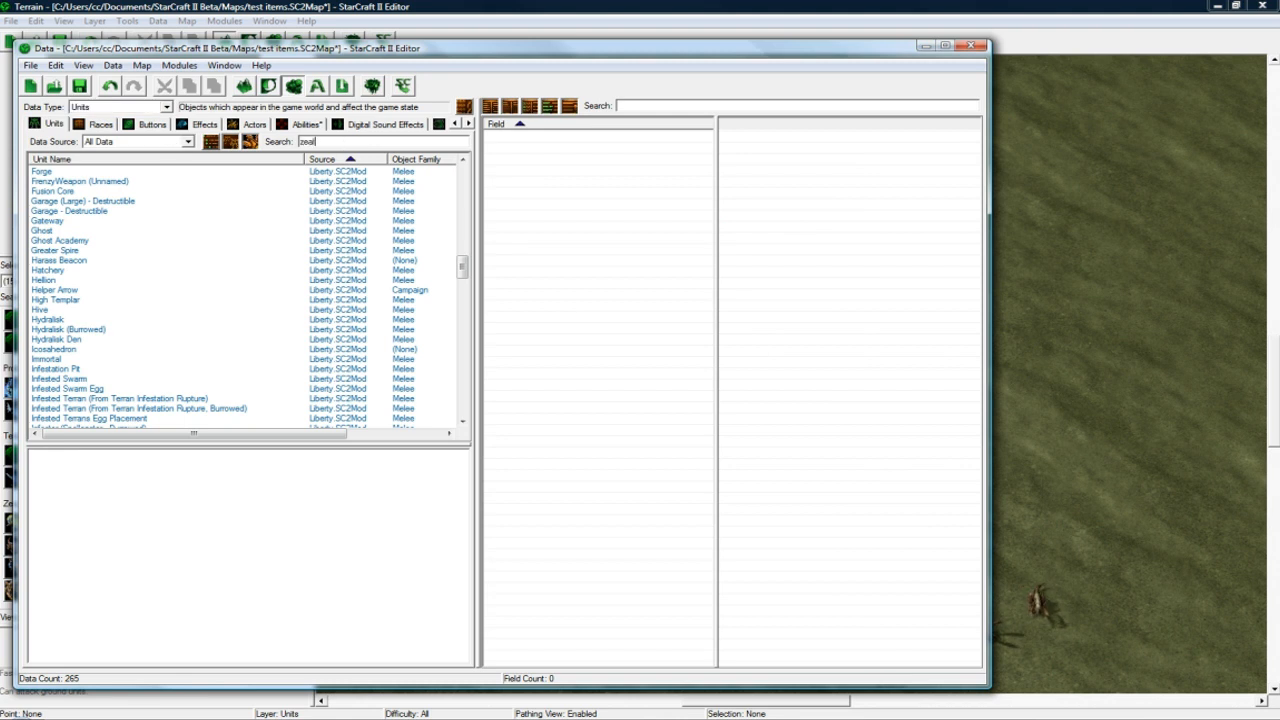
{"action": "left_click", "coordinate": [121, 202]}
{"action": "left_click", "coordinate": [115, 182]}
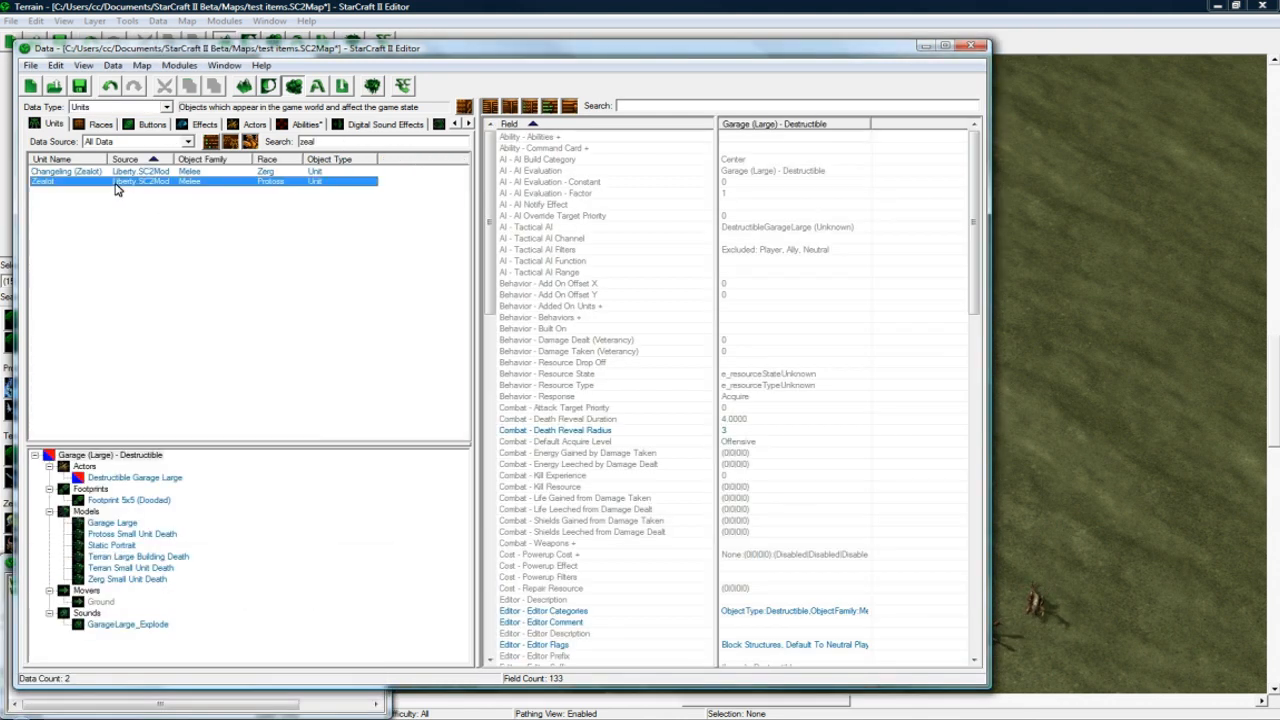
Add the Inventory ability to the Zealot's list of abilities
{"action": "double_click", "coordinate": [771, 141]}
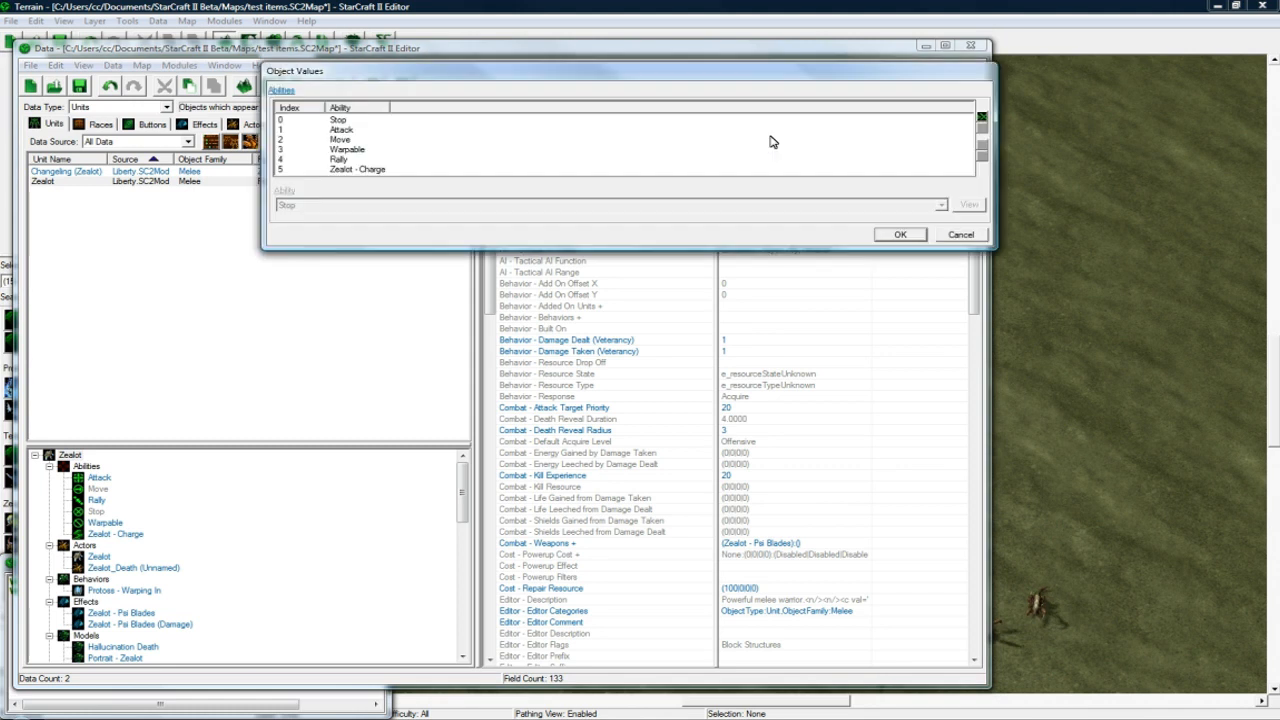
{"action": "left_click", "coordinate": [981, 119]}
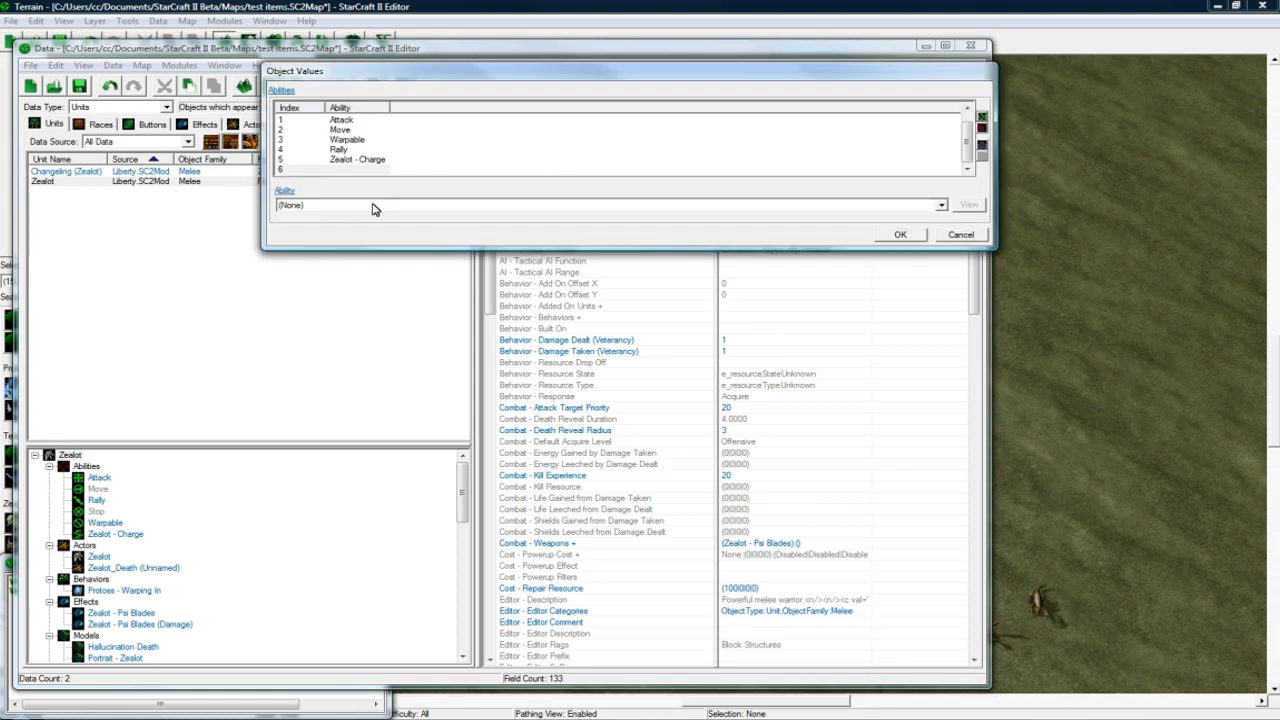
{"action": "left_click", "coordinate": [362, 206]}
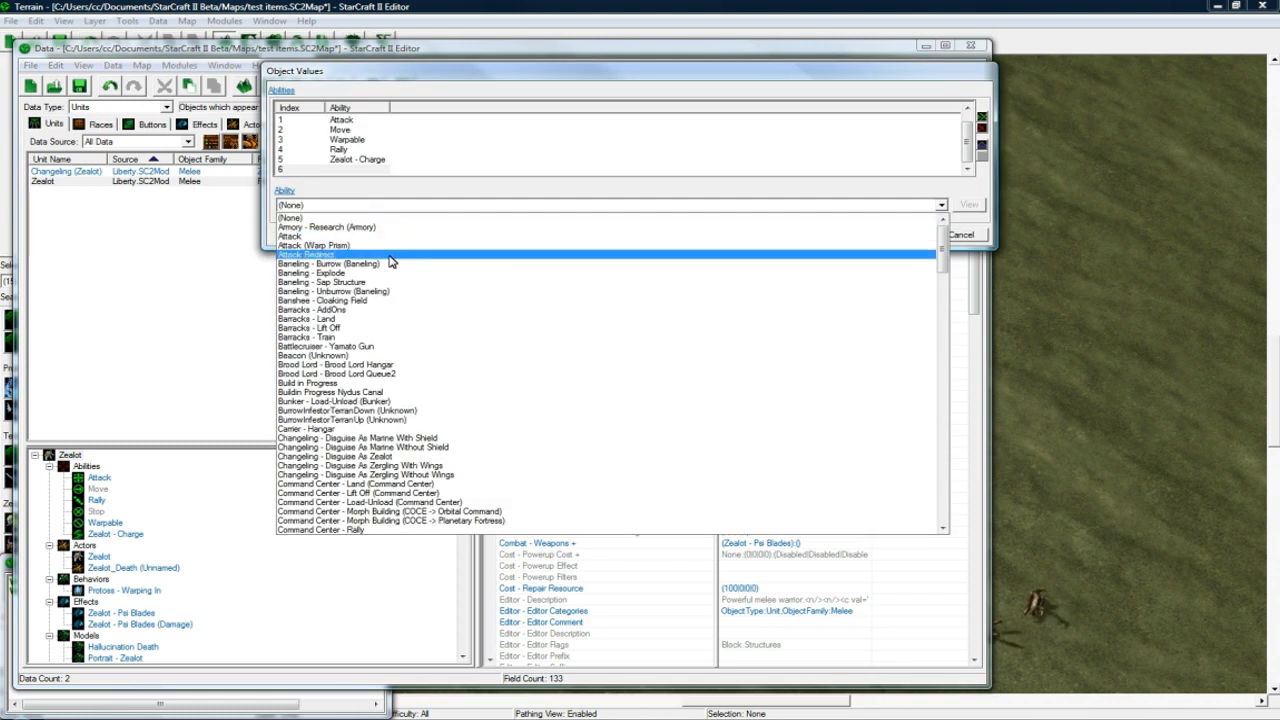
{"action": "key", "text": "i"}
{"action": "scroll", "coordinate": [395, 440], "scroll_direction": "down", "scroll_amount": 5}
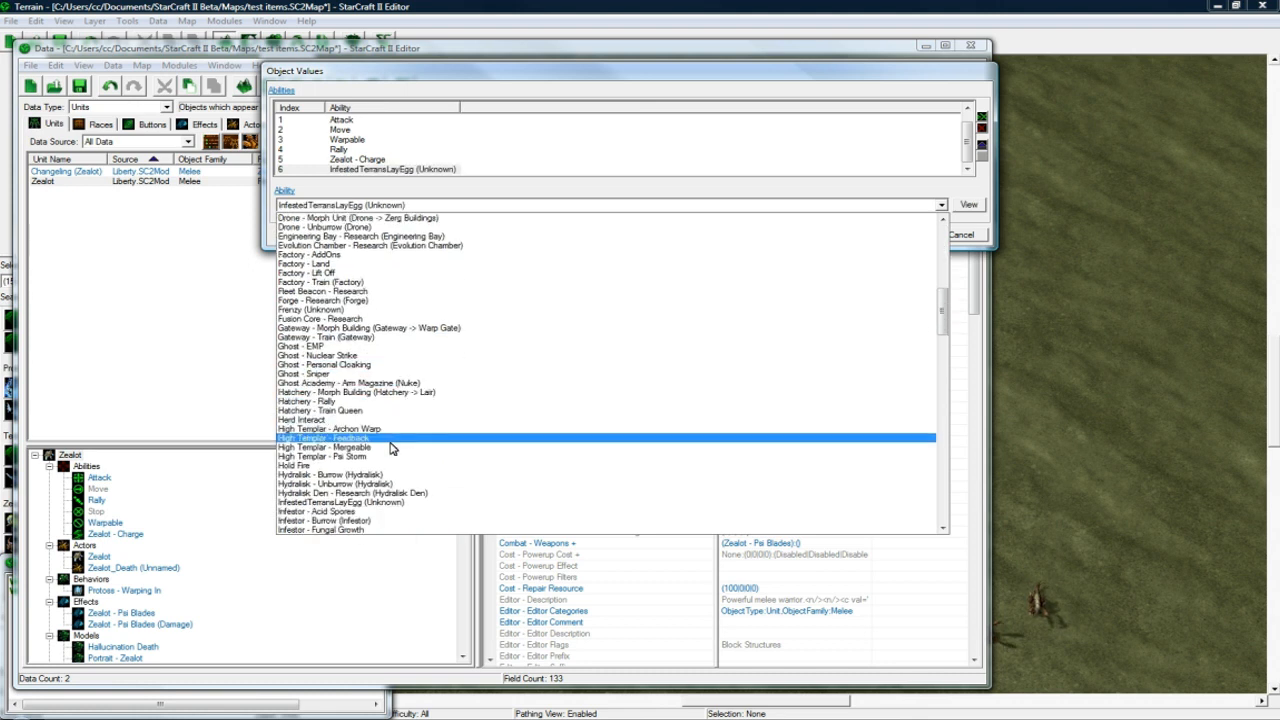
{"action": "left_click", "coordinate": [378, 466]}
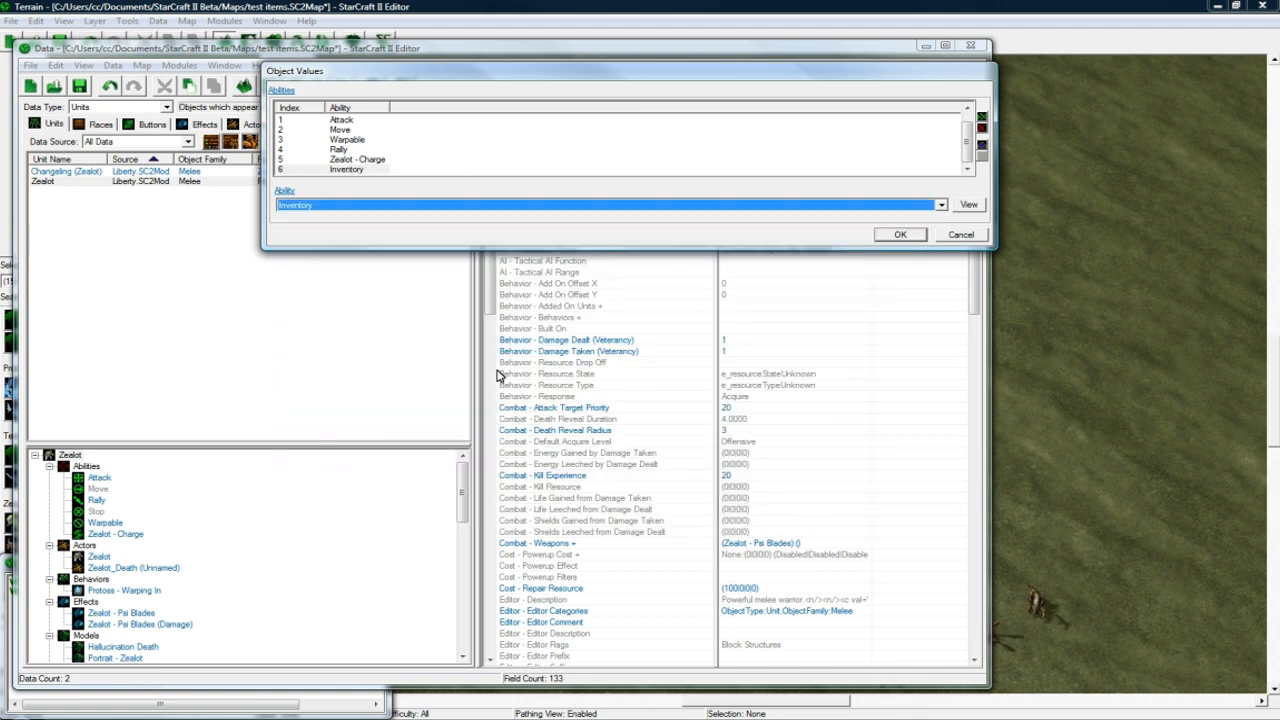
{"action": "left_click", "coordinate": [896, 236]}
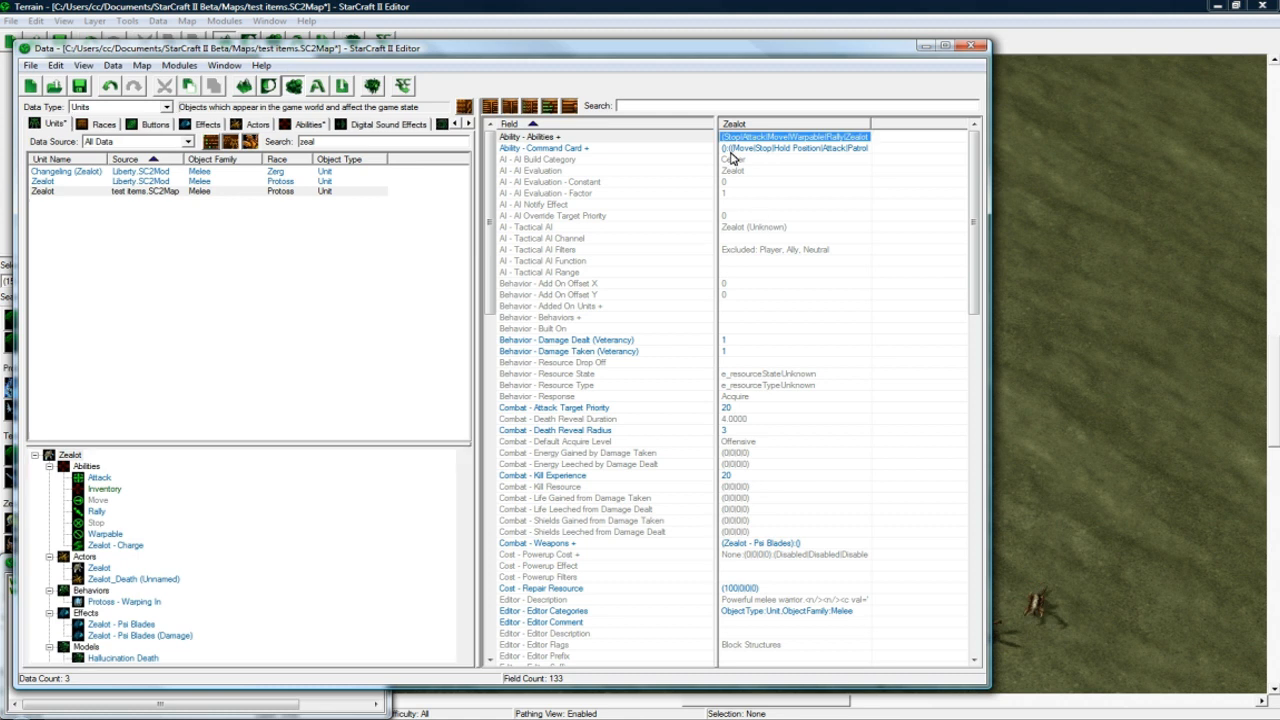
{"action": "double_click", "coordinate": [727, 150]}
{"action": "left_click", "coordinate": [379, 170]}
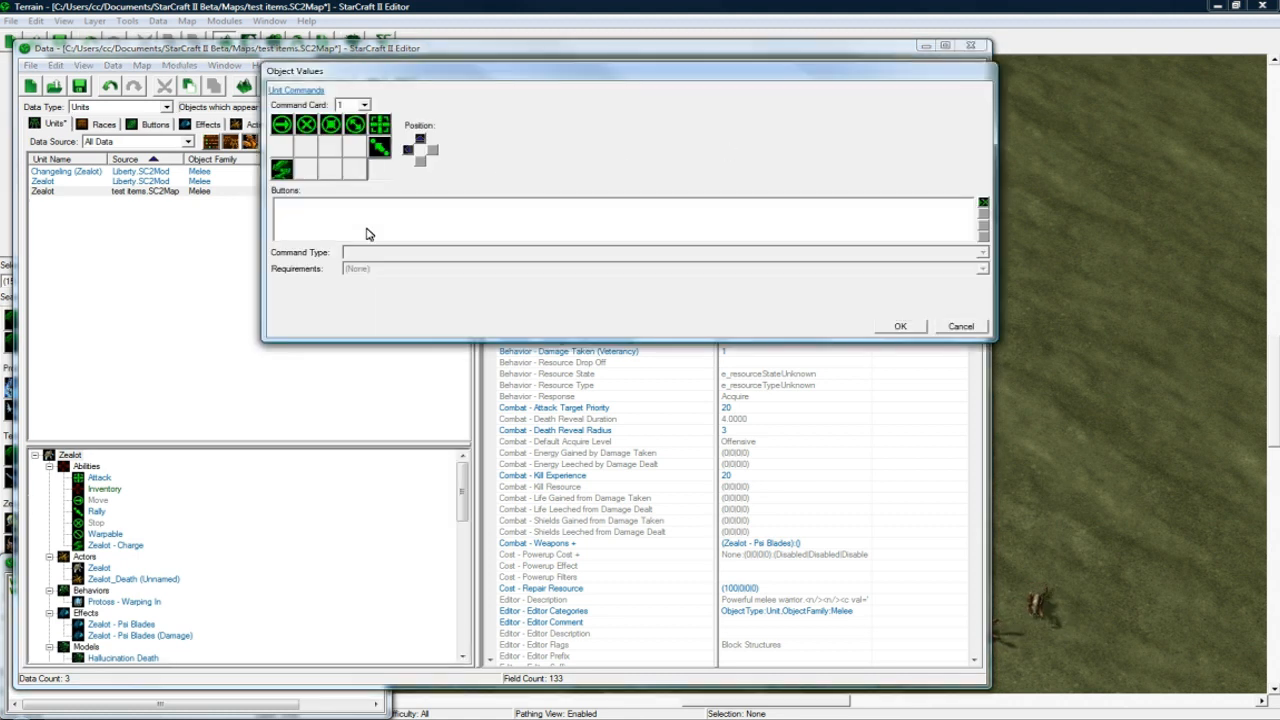
{"action": "left_click", "coordinate": [982, 203]}
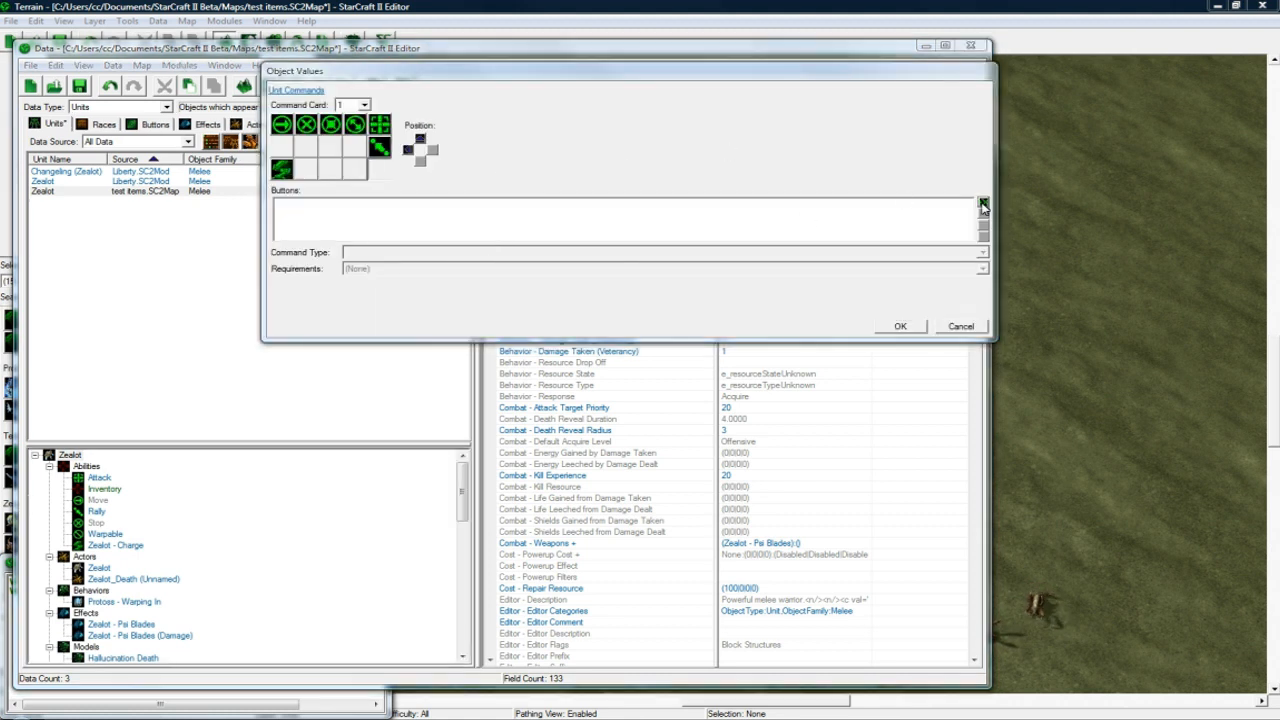
{"action": "left_click", "coordinate": [1112, 347]}
{"action": "left_click", "coordinate": [899, 328]}
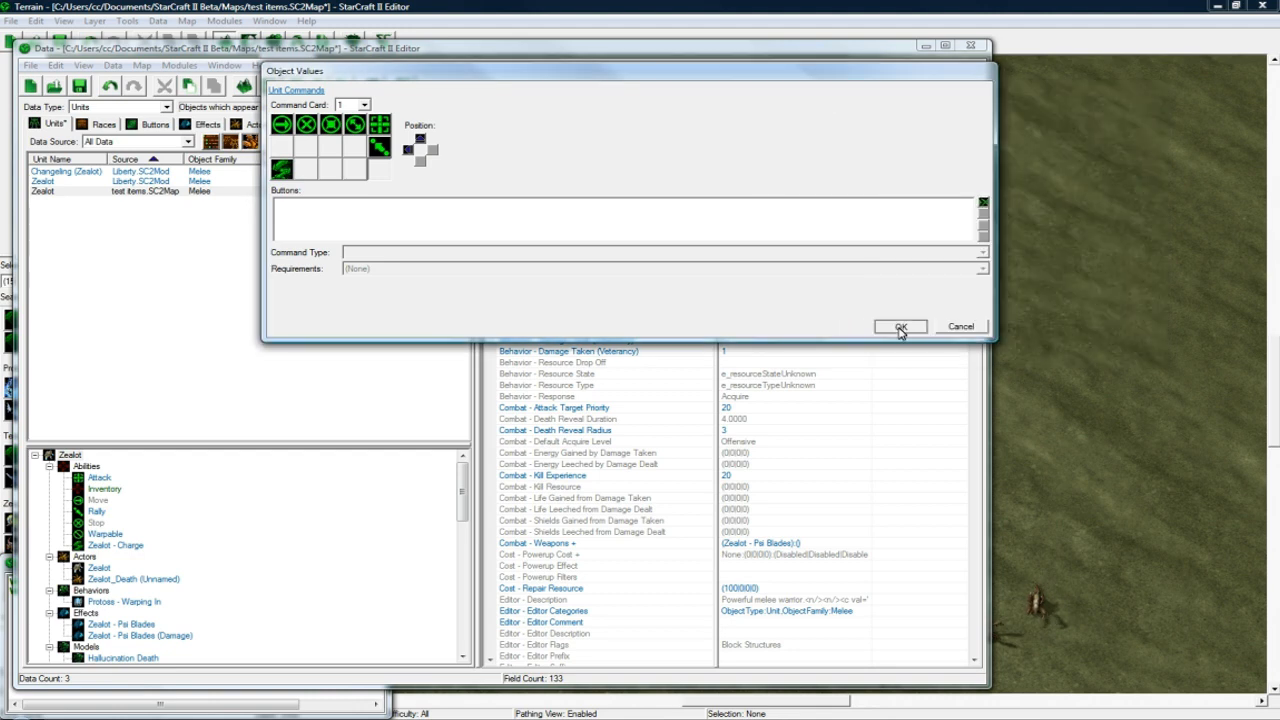